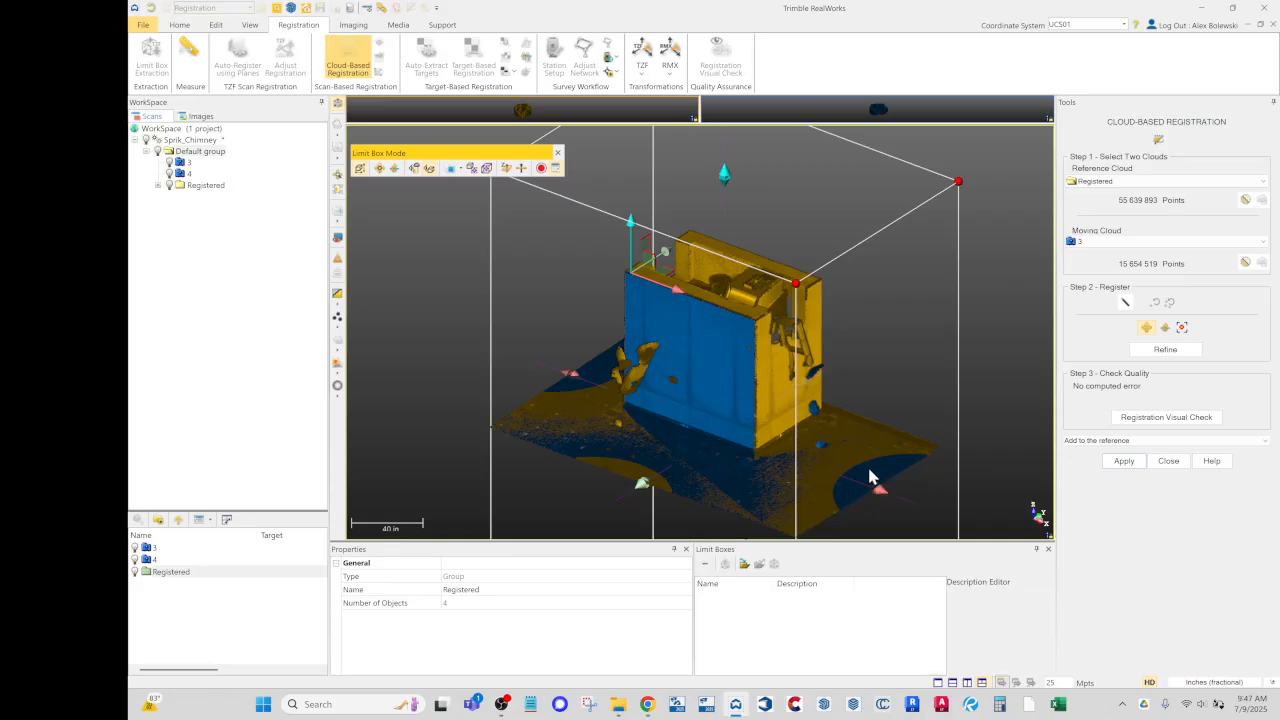
Step: Examine how moving cloud 3 aligns with the Registered reference cloud around all sides of the chimney
left_click_drag(869, 478, 737, 460)
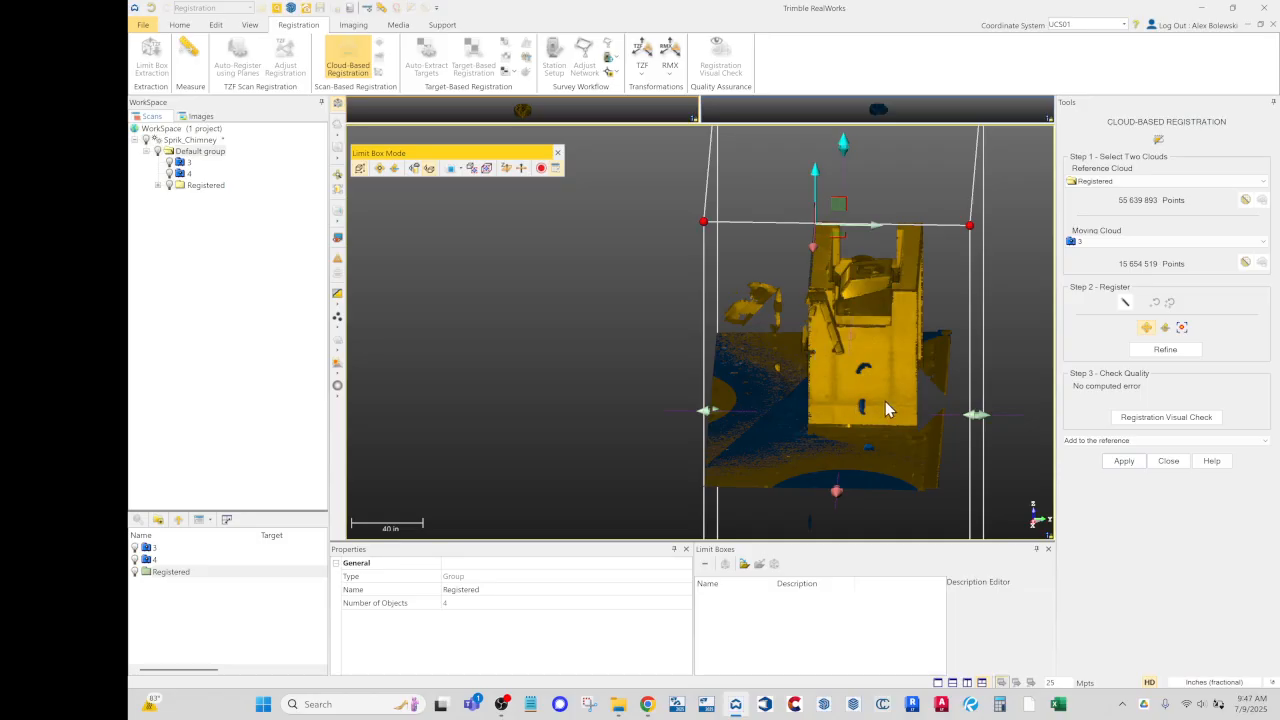
left_click_drag(855, 372, 706, 459)
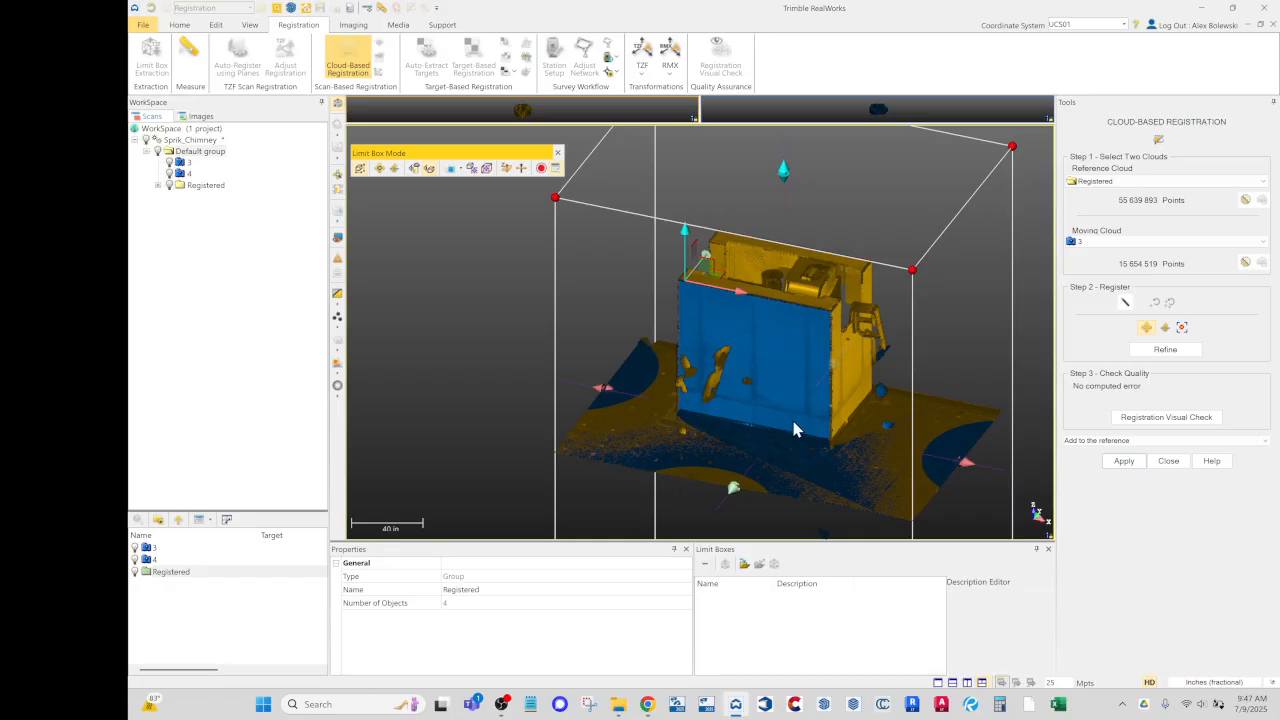
left_click_drag(815, 340, 867, 405)
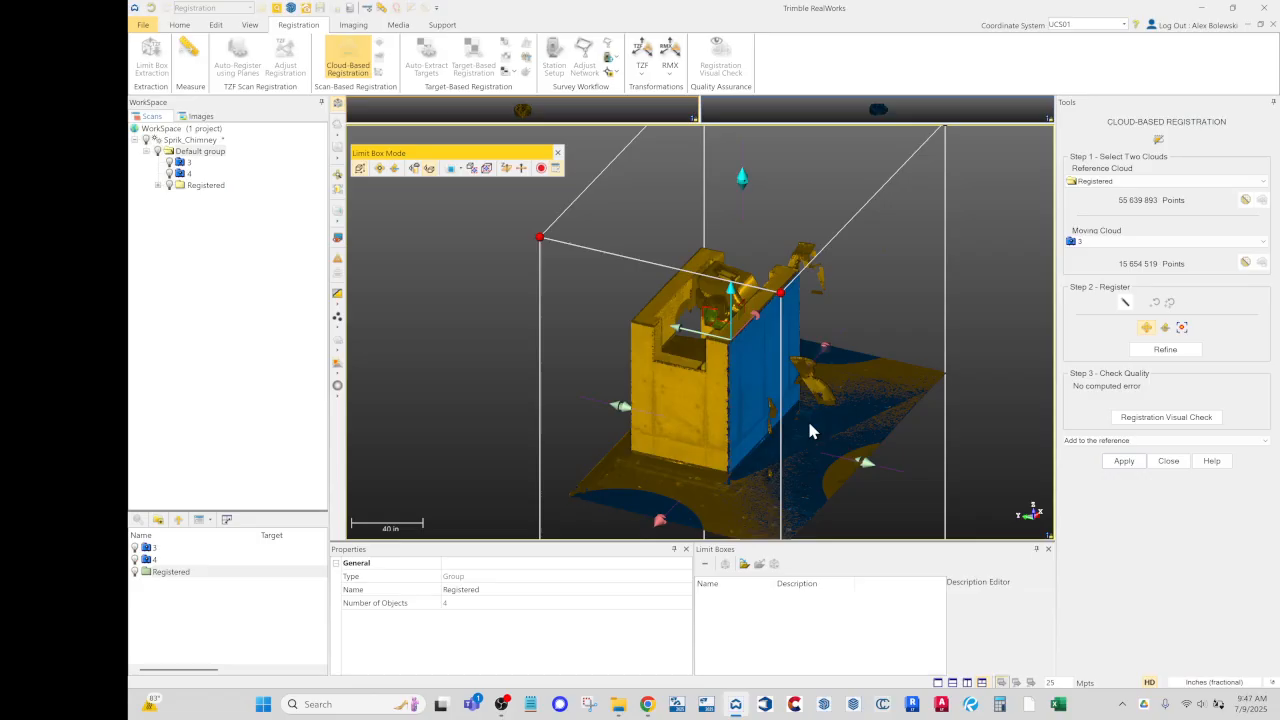
left_click_drag(809, 429, 710, 400)
left_click_drag(708, 274, 637, 487)
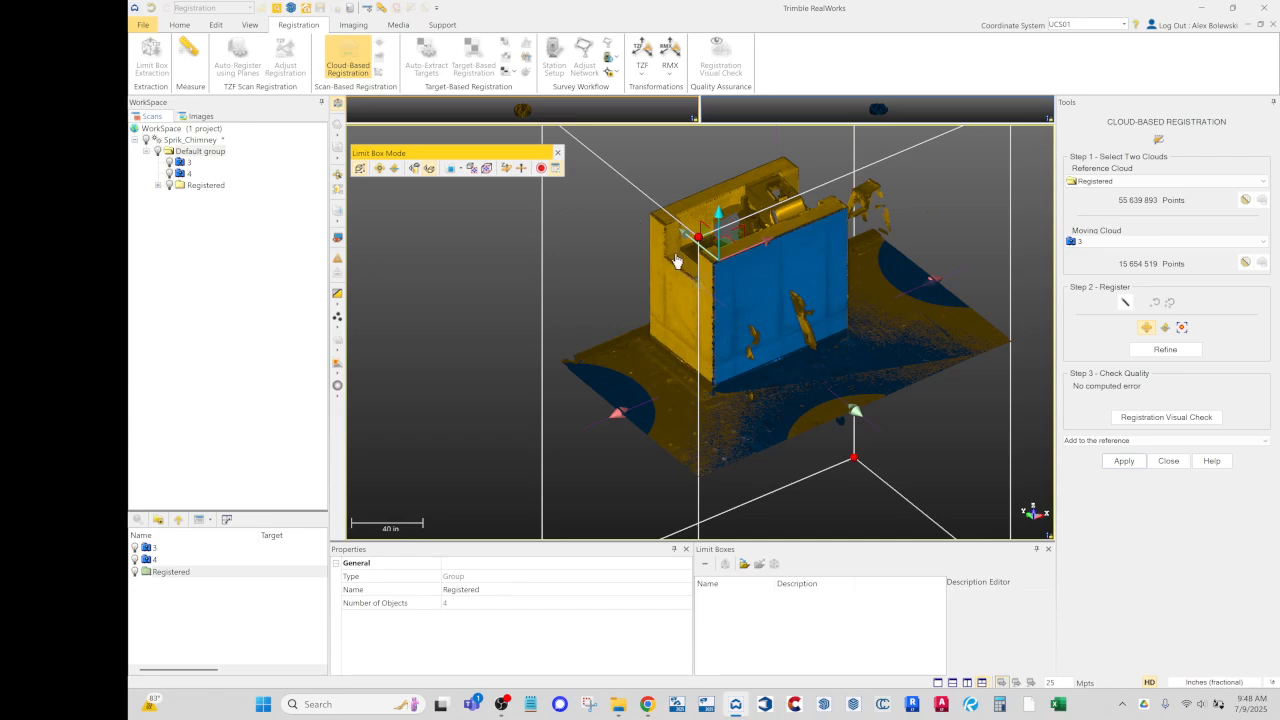
left_click_drag(832, 260, 776, 262)
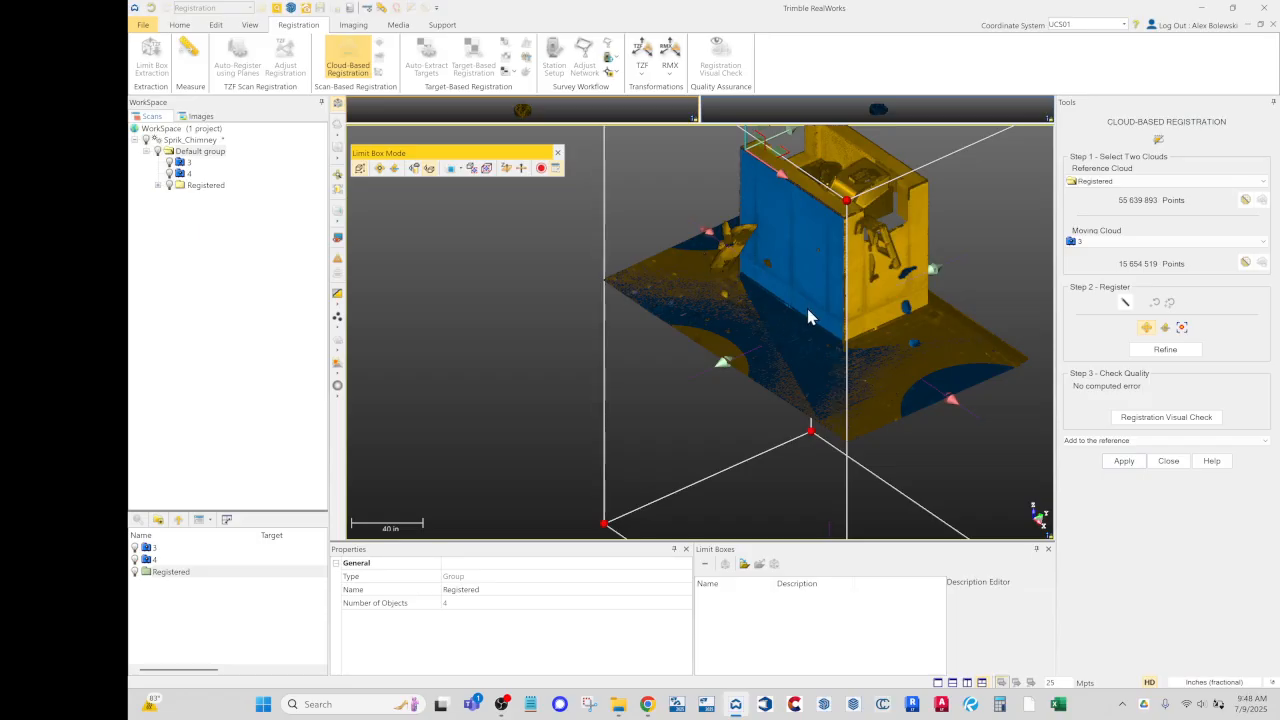
left_click_drag(808, 317, 830, 378)
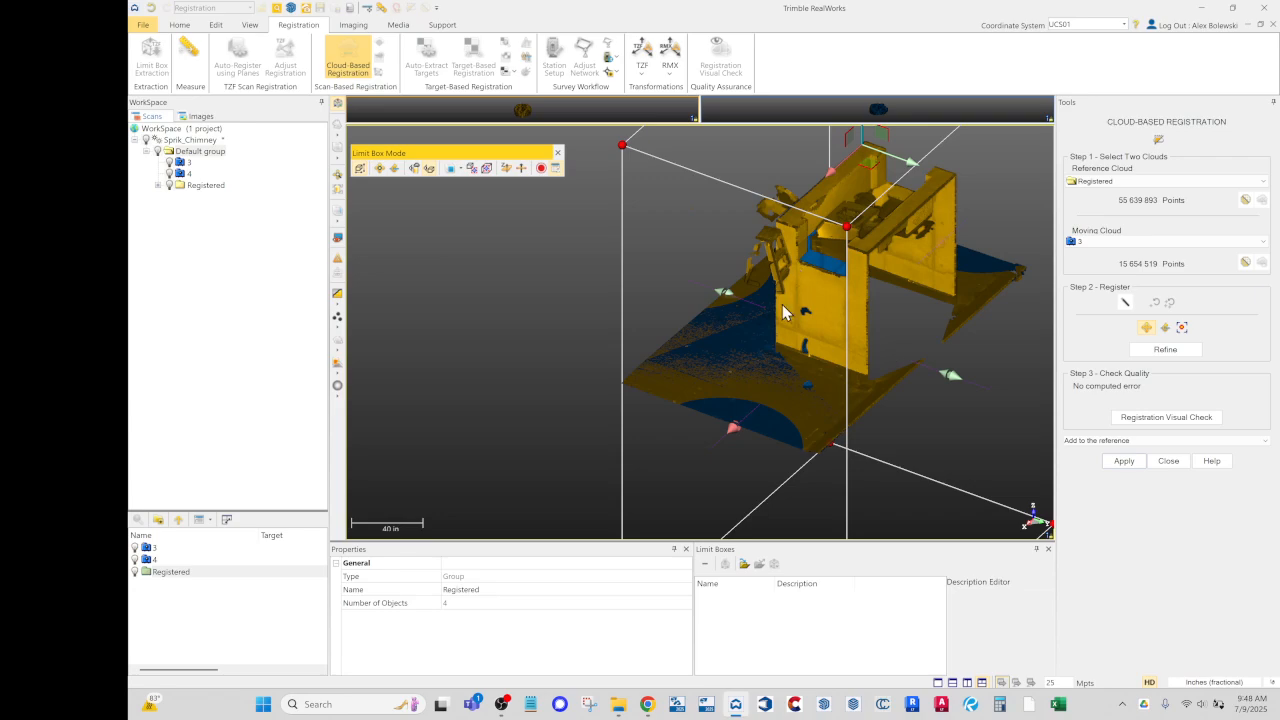
left_click_drag(872, 328, 873, 306)
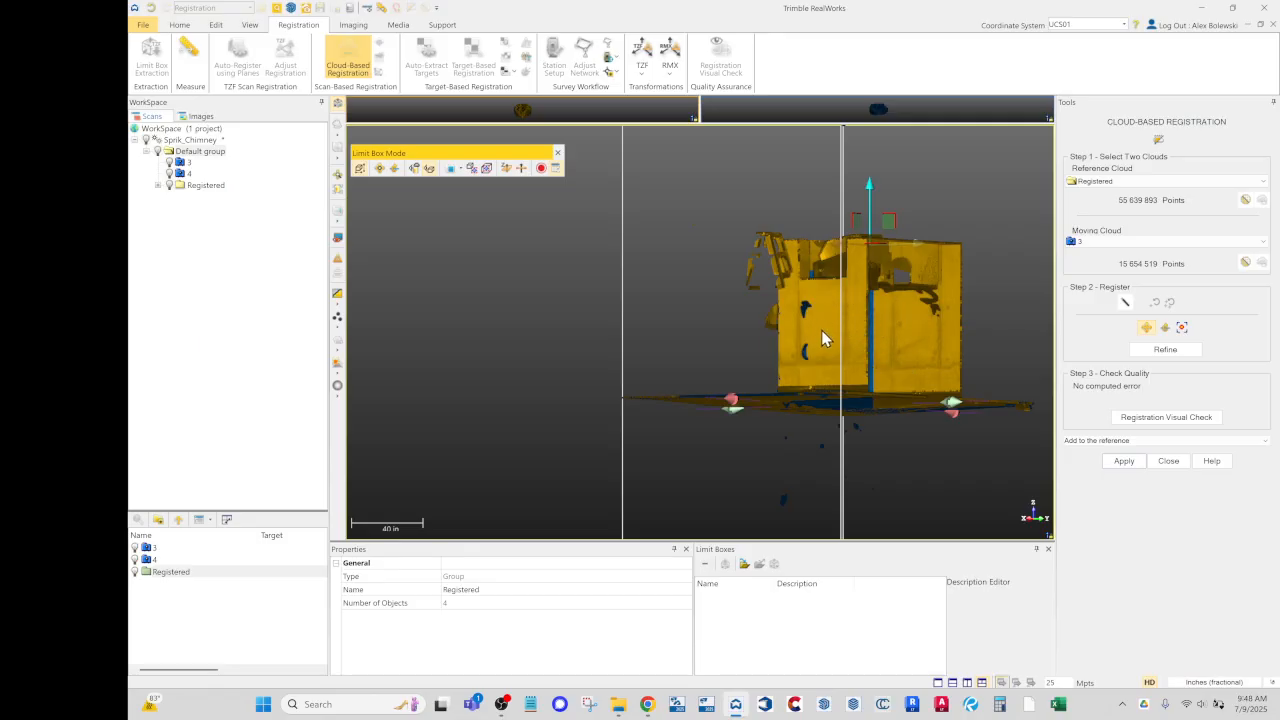
left_click_drag(860, 320, 651, 330)
mouse_move(966, 297)
left_mouse_down()
mouse_move(929, 277)
mouse_move(948, 300)
left_mouse_up()
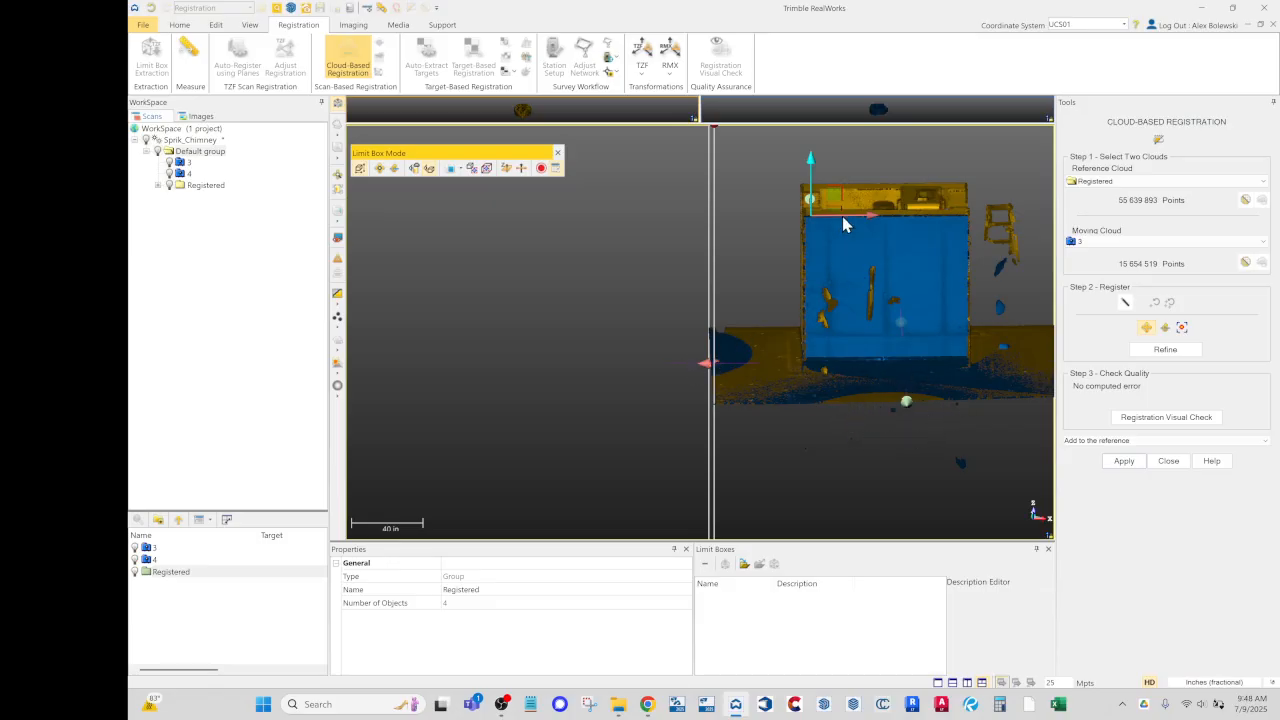
left_click_drag(837, 227, 833, 310)
scroll(647, 292, "down", 1)
scroll(868, 250, "up", 3)
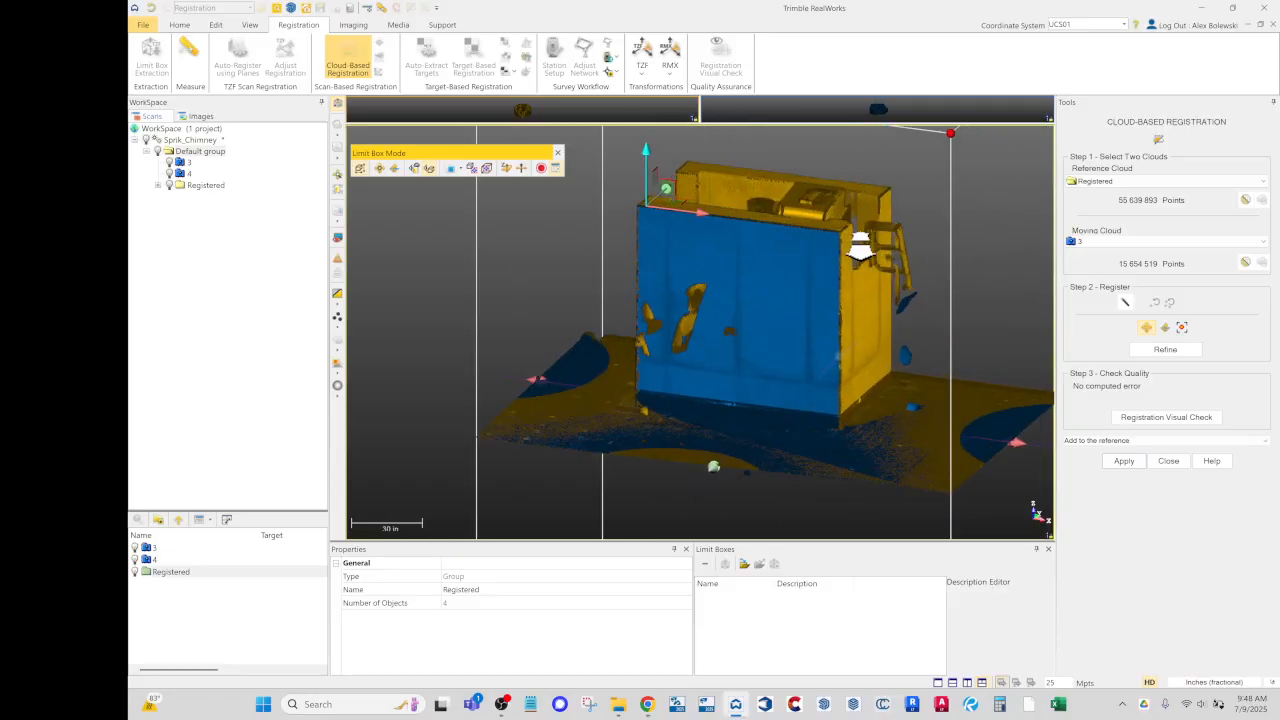
scroll(700, 260, "down", 1)
scroll(738, 258, "down", 1)
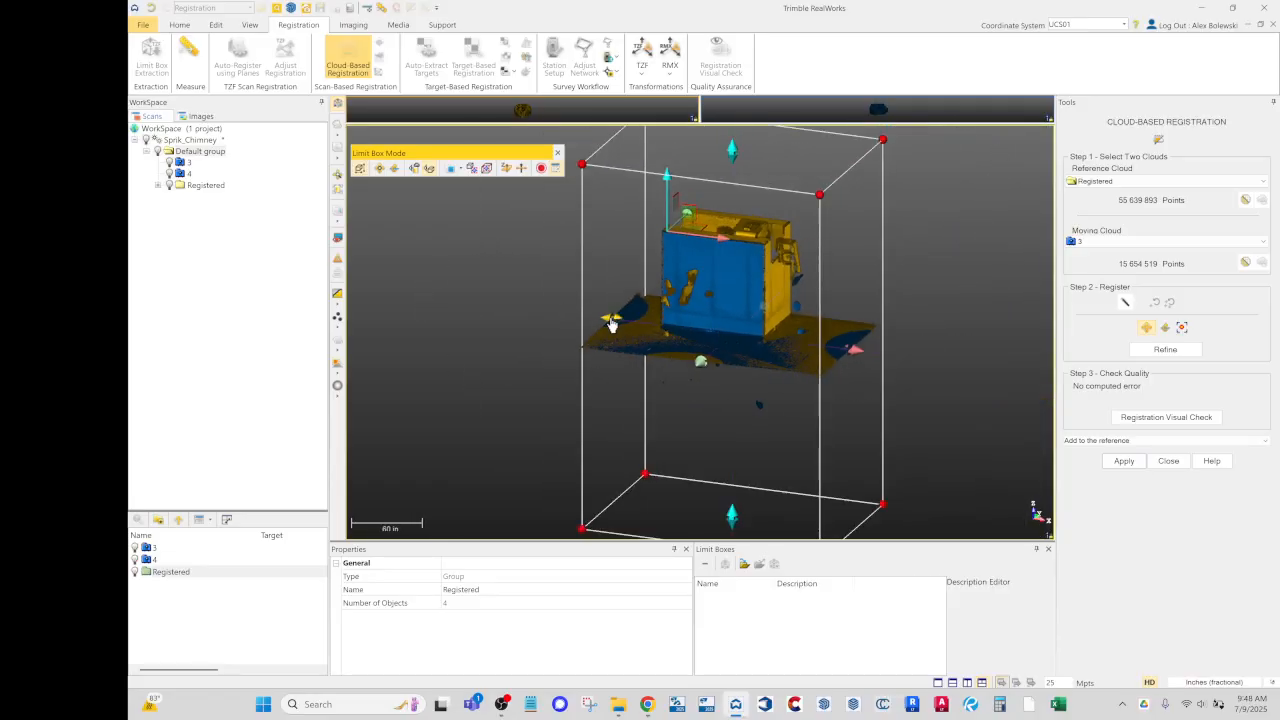
scroll(611, 323, "up", 2)
middle_click_drag(923, 173, 860, 289)
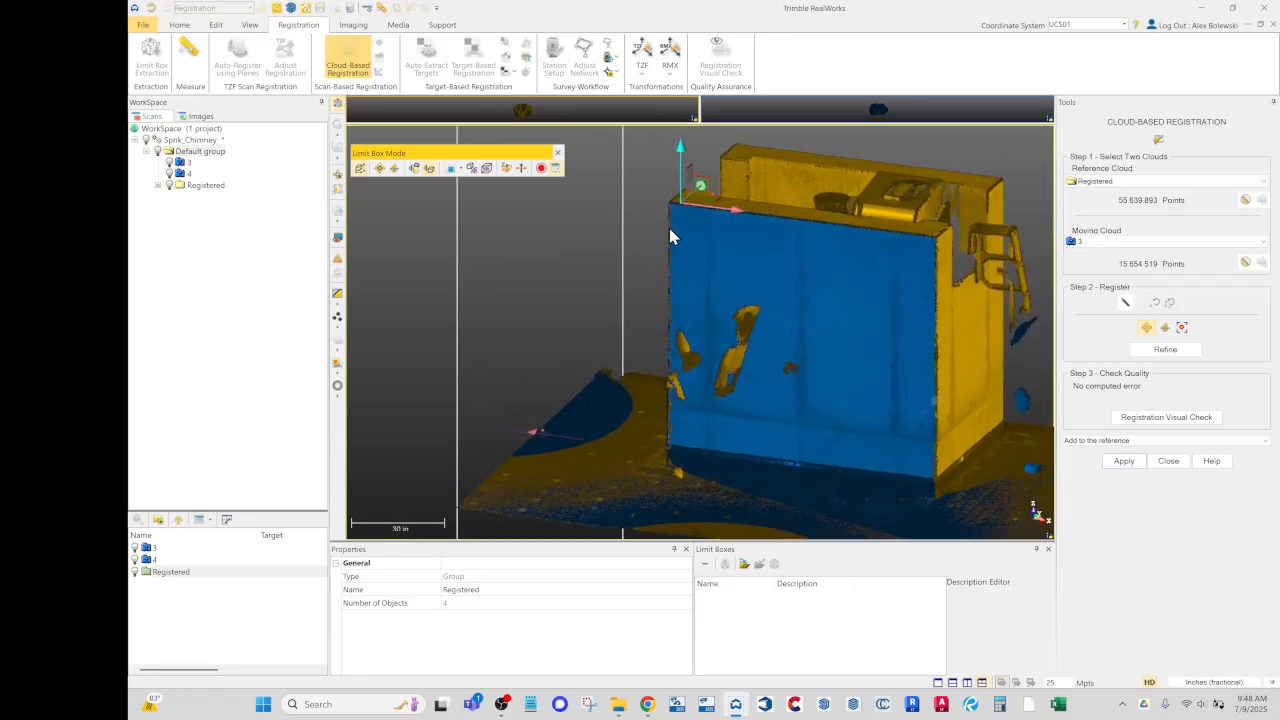
Step: Check the alignment at the chimney's top corner and apply the registration of cloud 3, adding it to the reference
scroll(680, 200, "up", 4)
left_click_drag(681, 188, 697, 276)
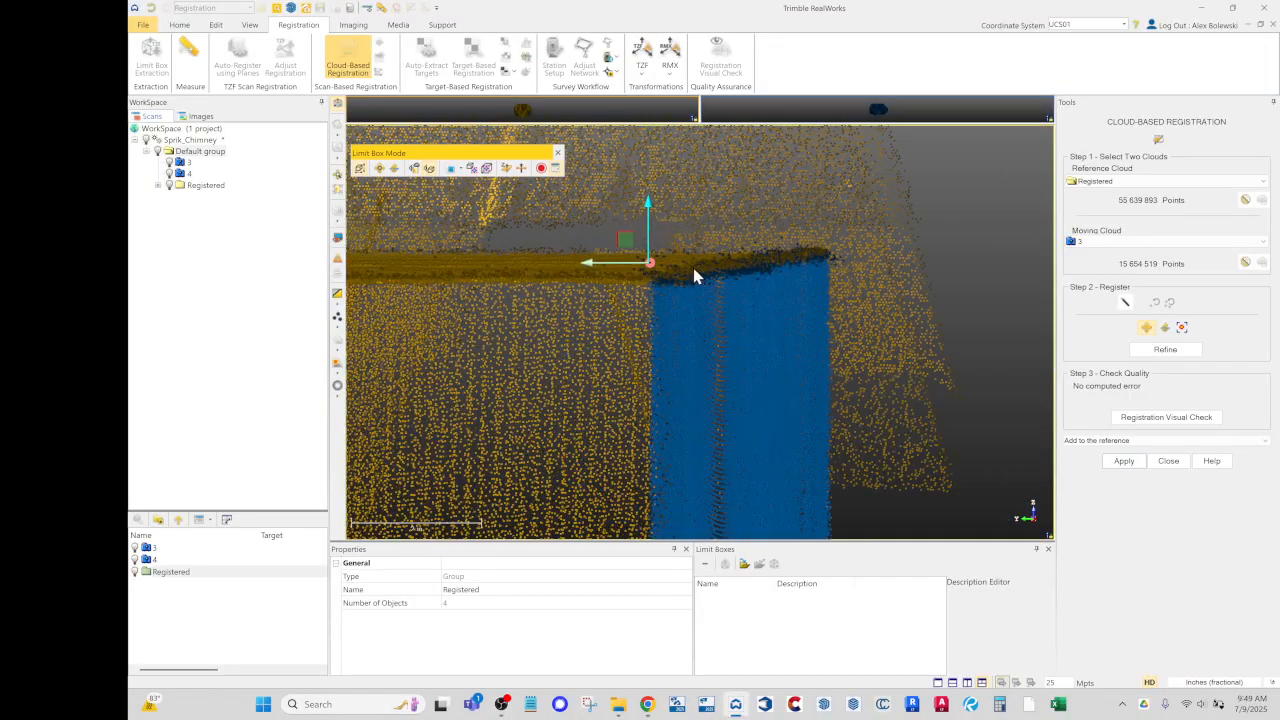
left_click_drag(841, 264, 666, 297)
left_click(1121, 461)
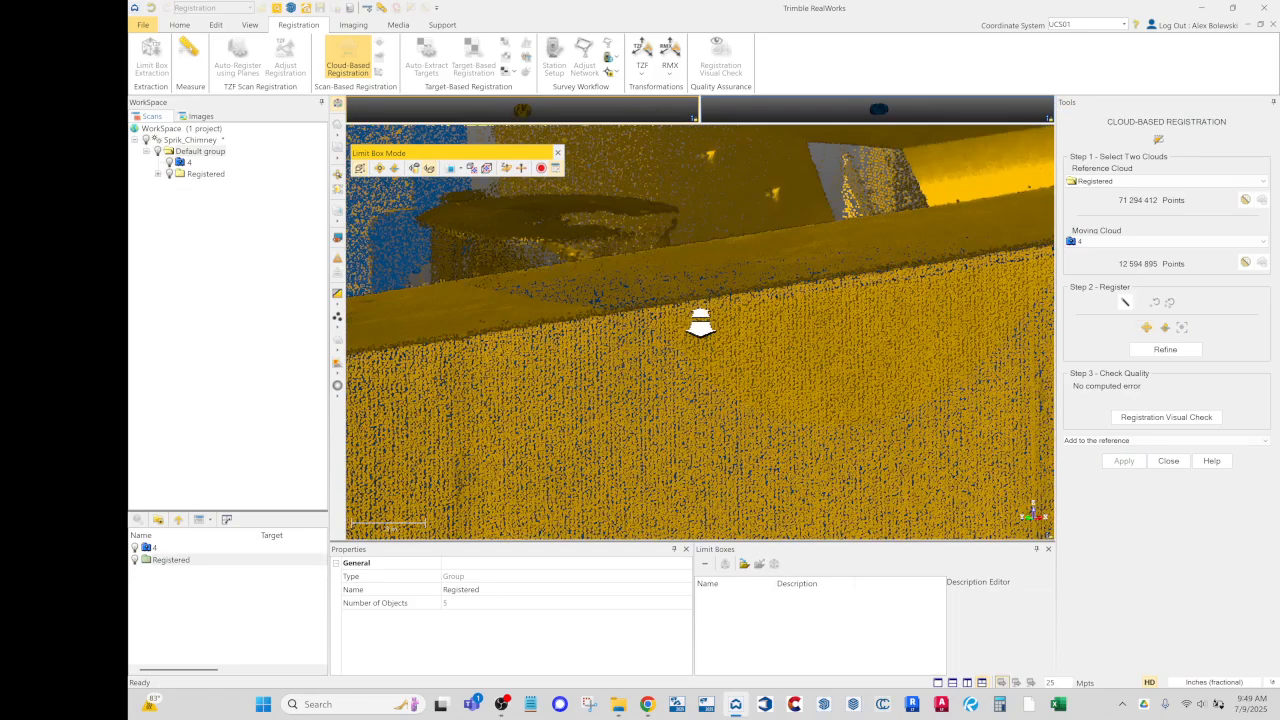
Step: Inspect cloud 4 against the reference along the chimney's top edge and apply its registration, adding it to the reference
scroll(443, 314, "up", 10)
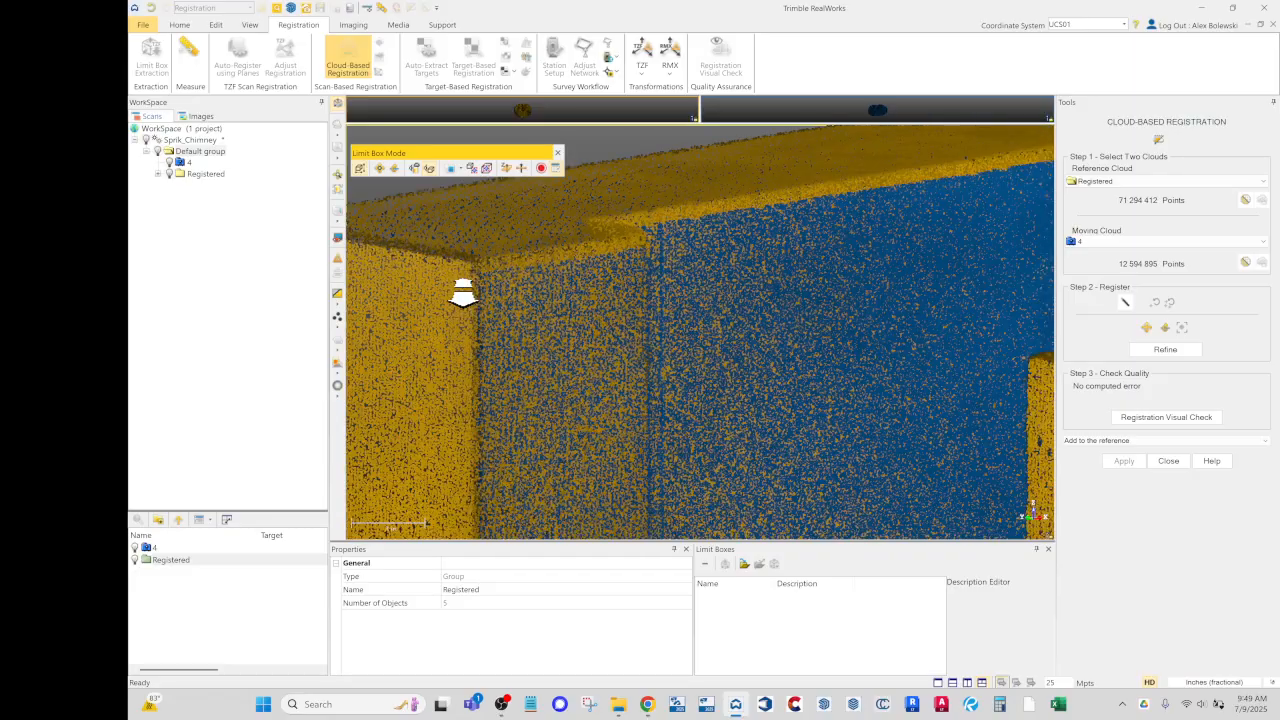
left_click_drag(694, 236, 775, 240)
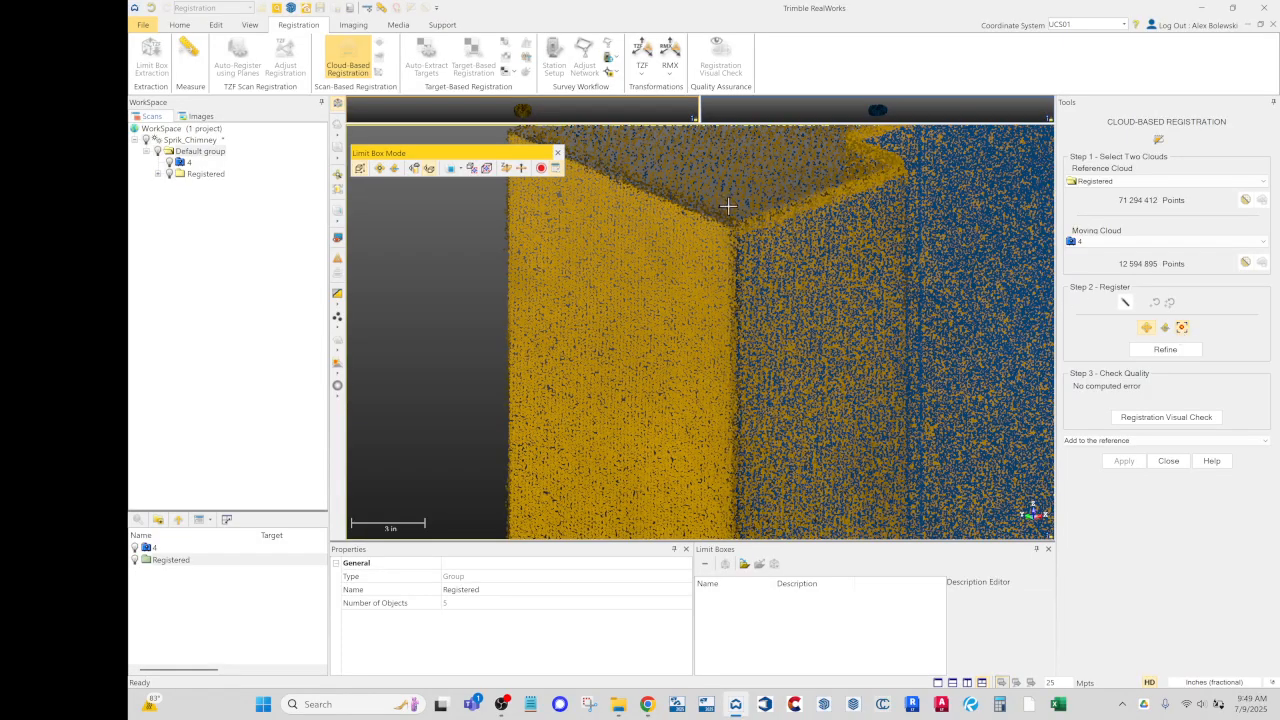
left_click_drag(750, 222, 1040, 430)
left_click(1124, 461)
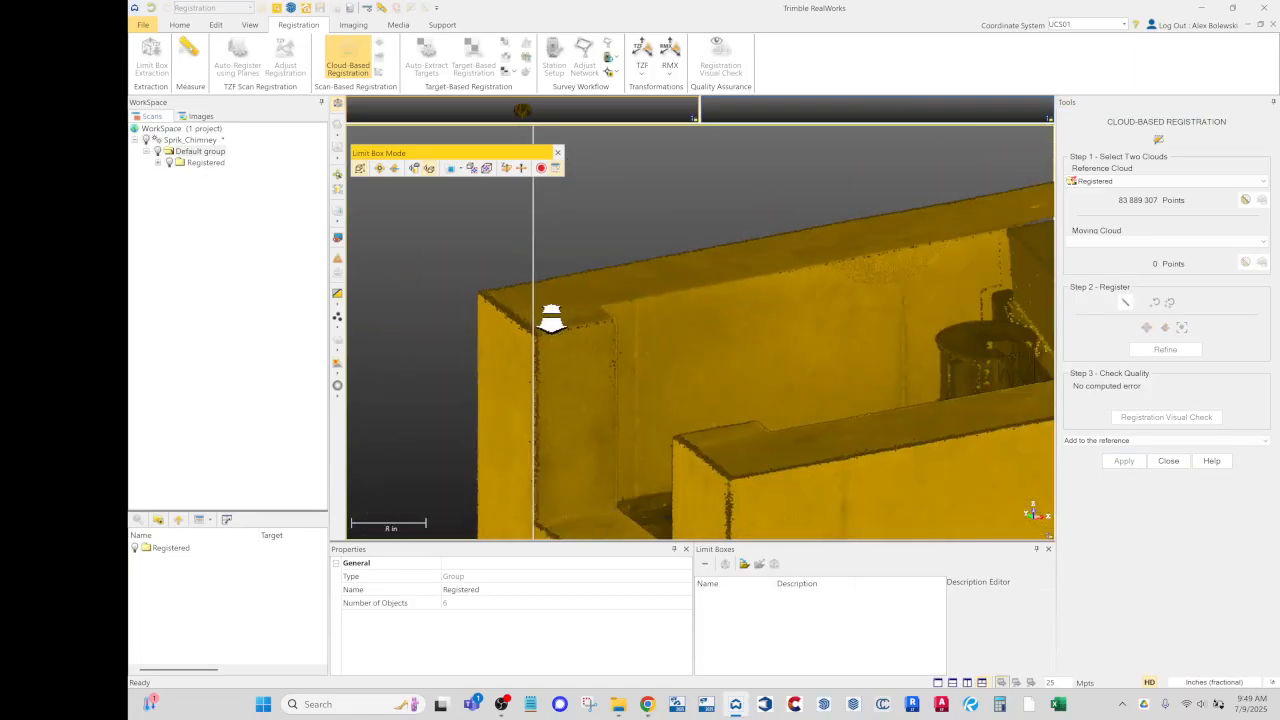
Step: Examine the combined Registered cloud at the chimney's top edges and as a whole inside the limit box
left_click_drag(573, 320, 528, 455)
scroll(600, 491, "up", 5)
scroll(546, 429, "up", 5)
left_click_drag(580, 402, 540, 386)
scroll(540, 386, "down", 6)
scroll(541, 388, "down", 8)
left_click_drag(648, 498, 660, 451)
middle_click_drag(660, 451, 656, 243)
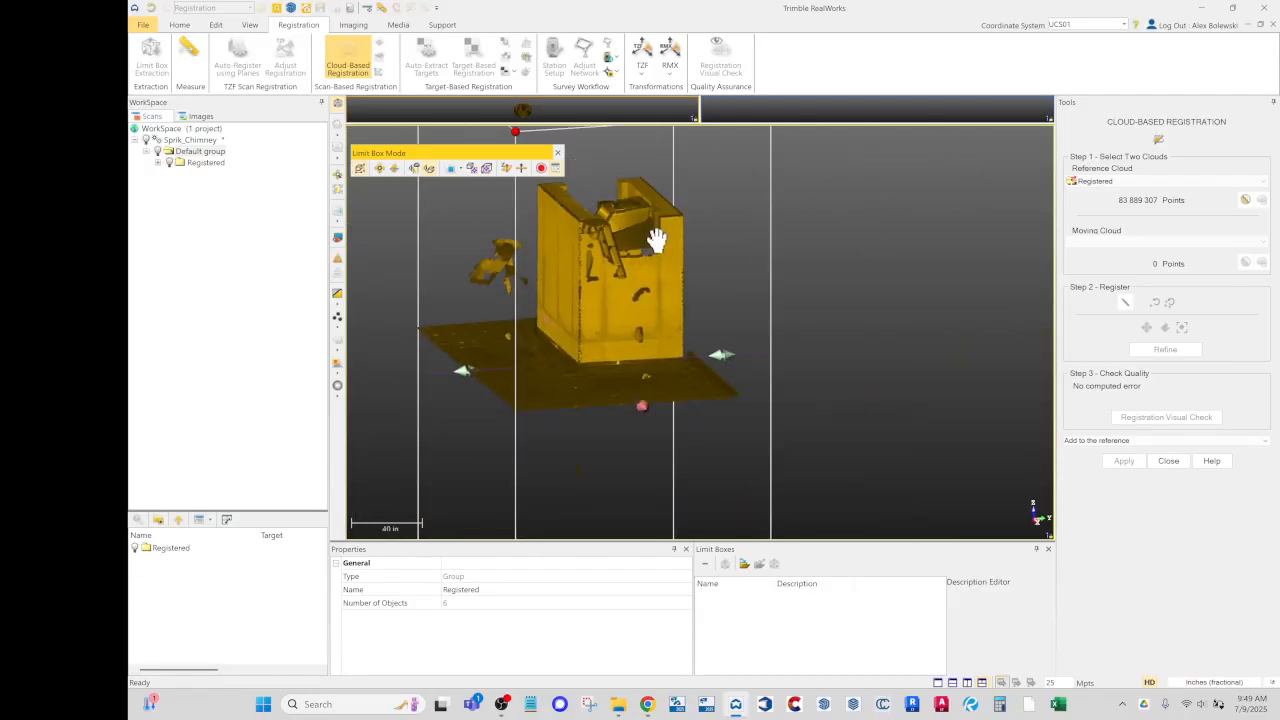
scroll(656, 245, "down", 4)
scroll(590, 245, "up", 6)
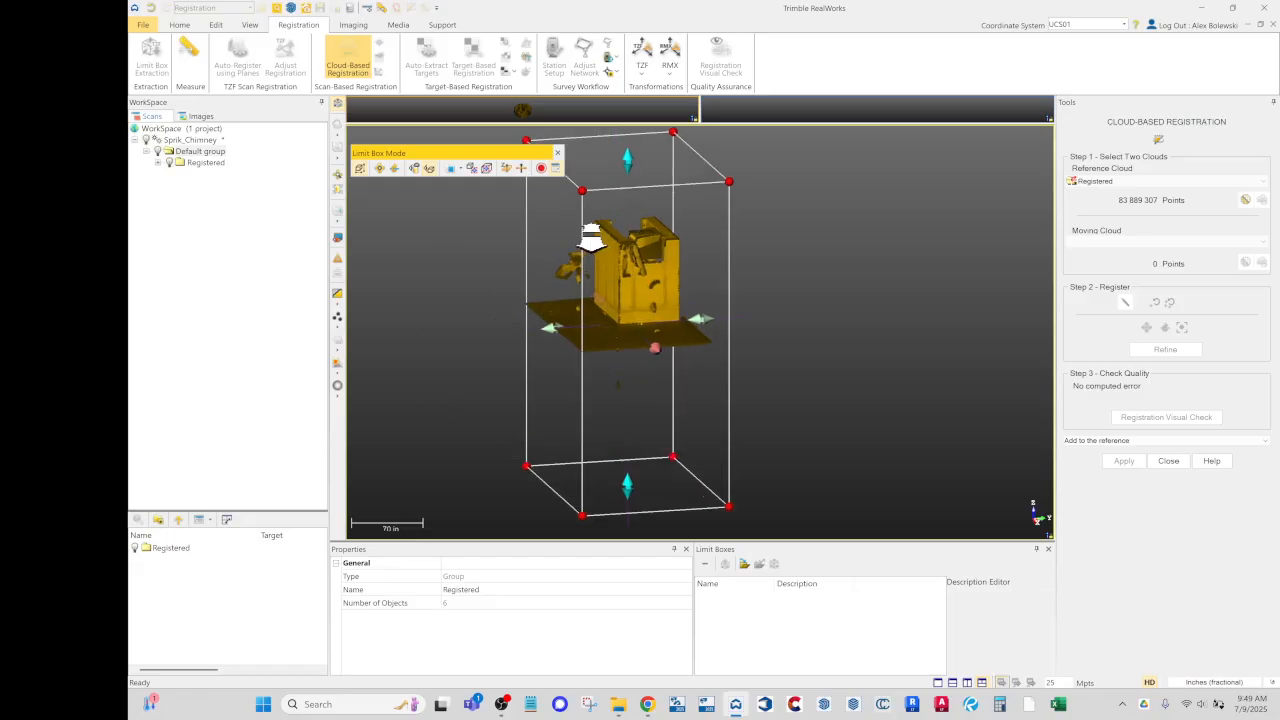
scroll(590, 245, "down", 5)
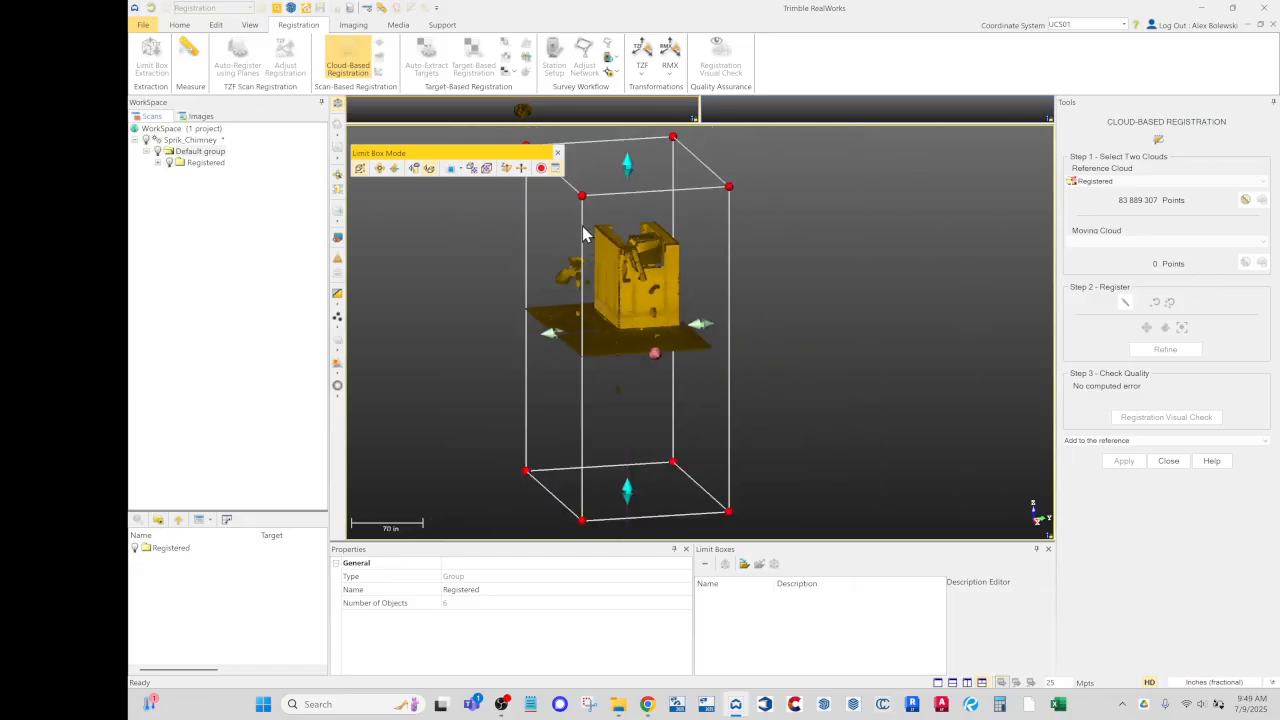
scroll(585, 234, "up", 3)
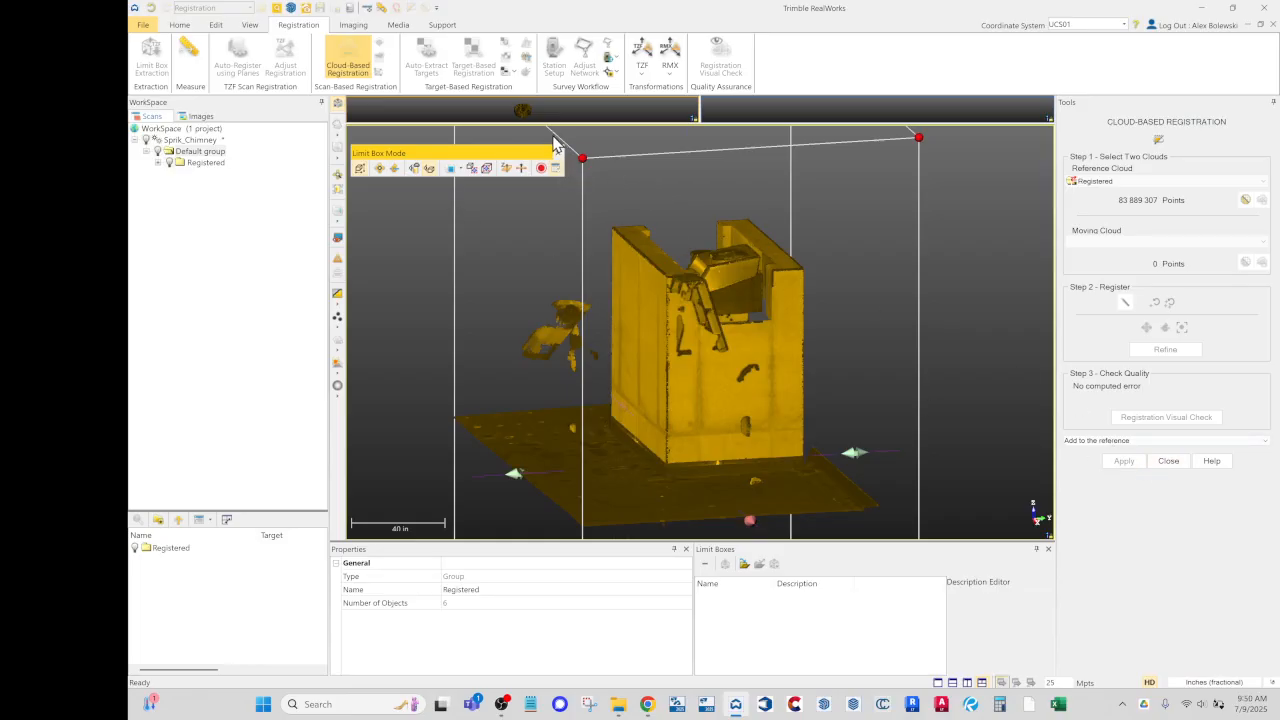
Step: Close the limit box and the Cloud-Based Registration tool, and display the Registered group's point cloud
left_click(557, 152)
left_click(1168, 461)
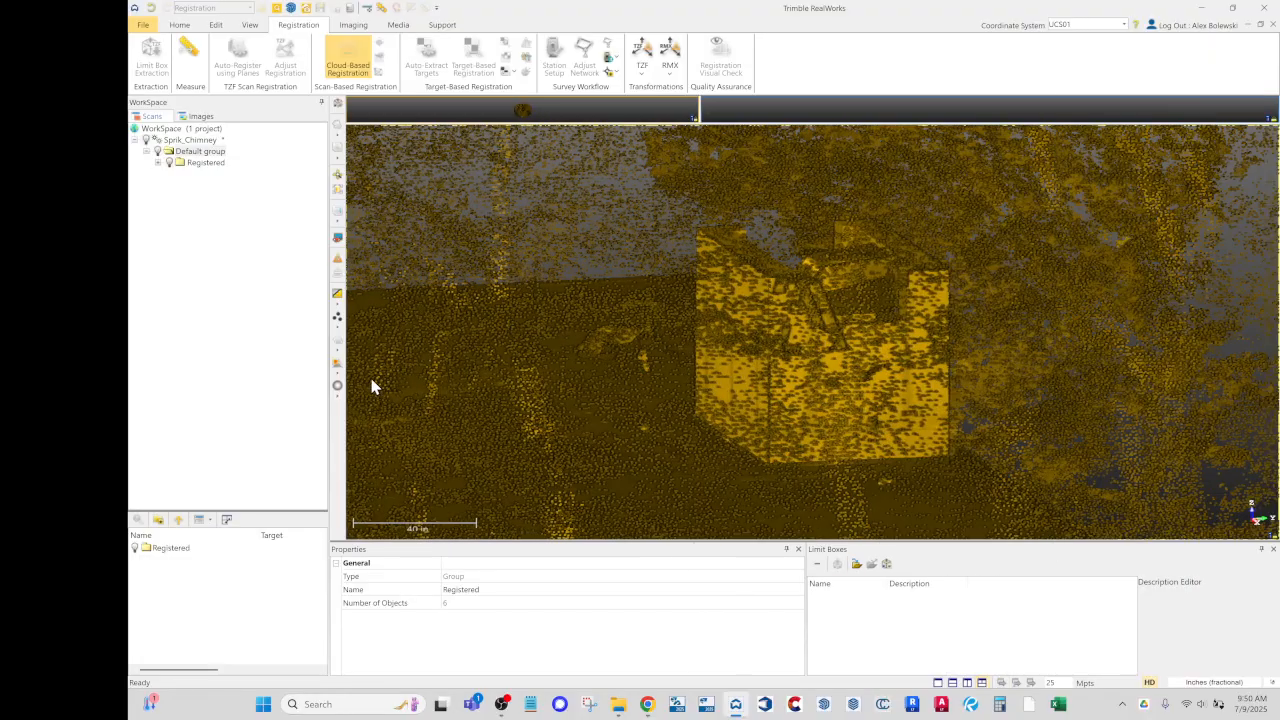
left_click(136, 549)
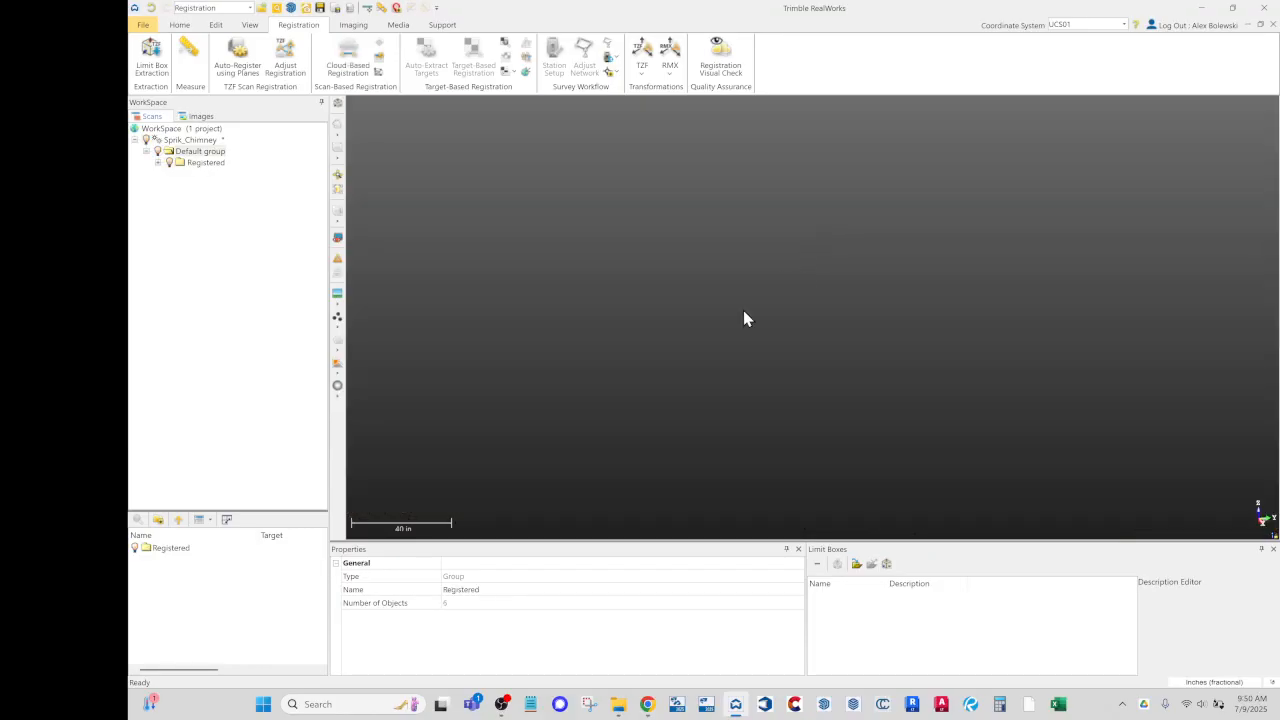
left_click(135, 549)
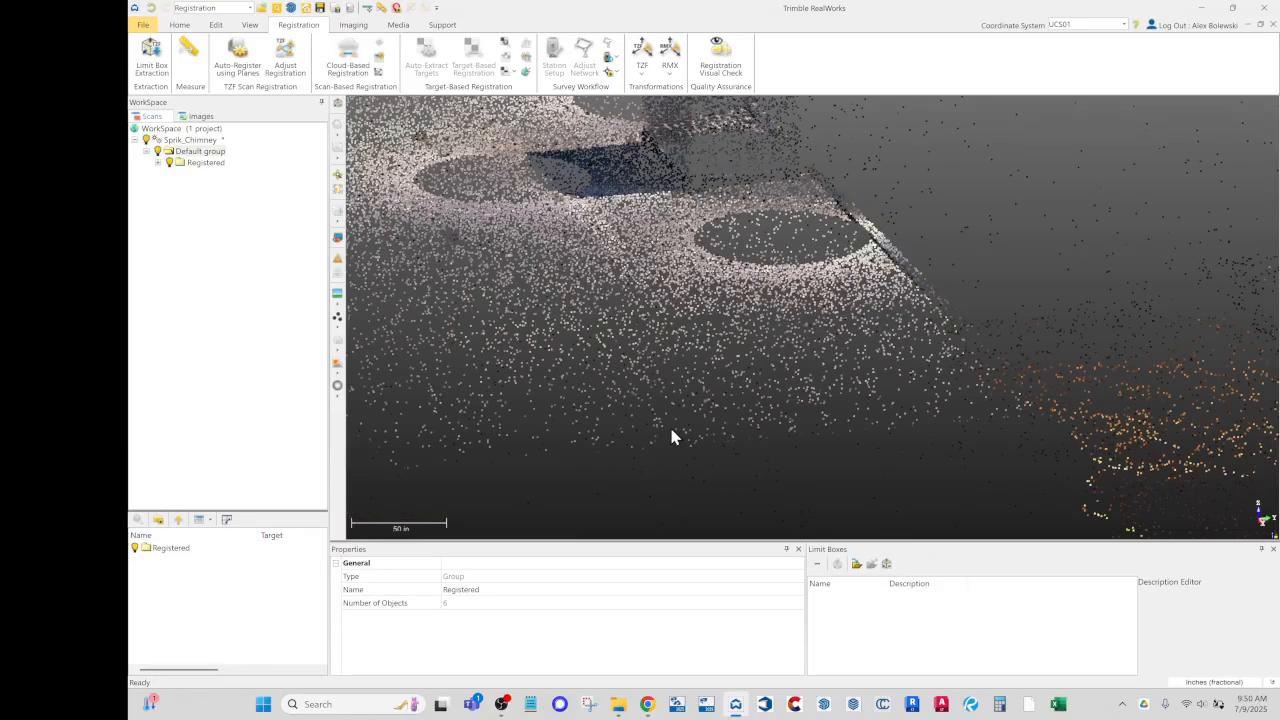
Step: Bring the colored chimney cloud into view and expand the Registered group to list its scans
middle_click_drag(737, 244, 754, 308)
left_click_drag(754, 308, 837, 494)
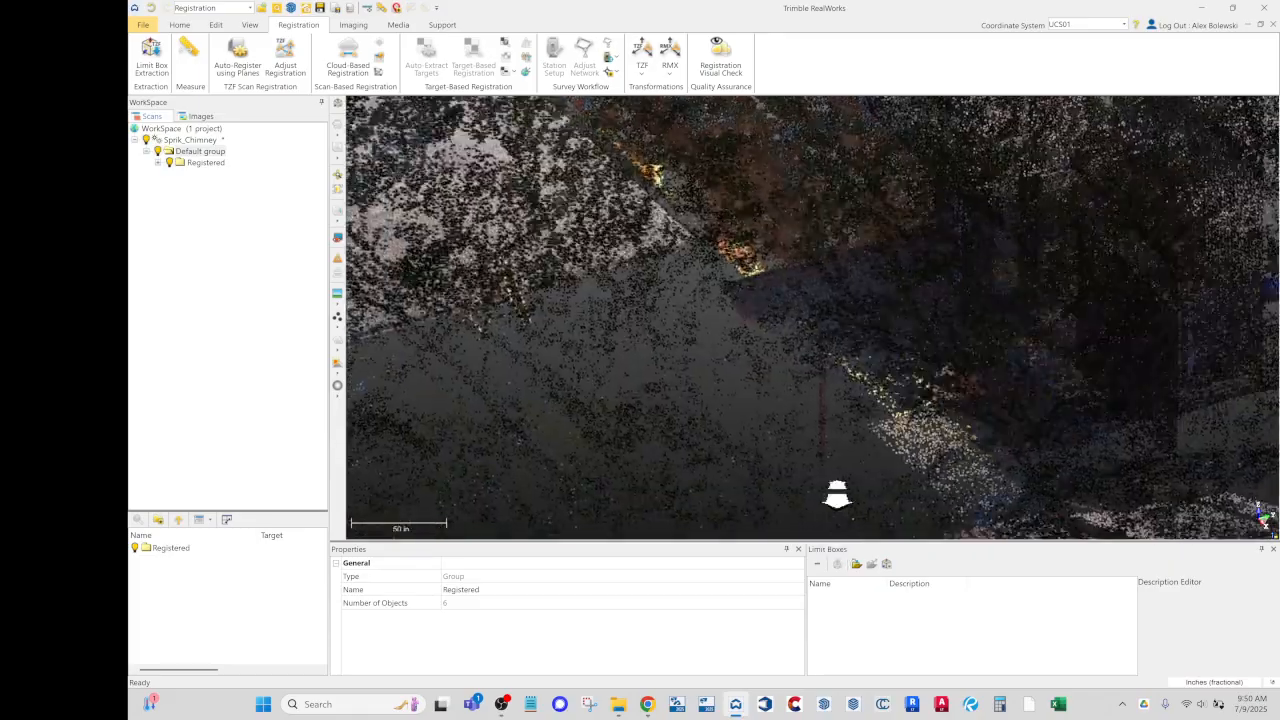
middle_click_drag(837, 494, 820, 104)
middle_click_drag(591, 257, 629, 343)
scroll(629, 343, "up", 2)
left_click(157, 162)
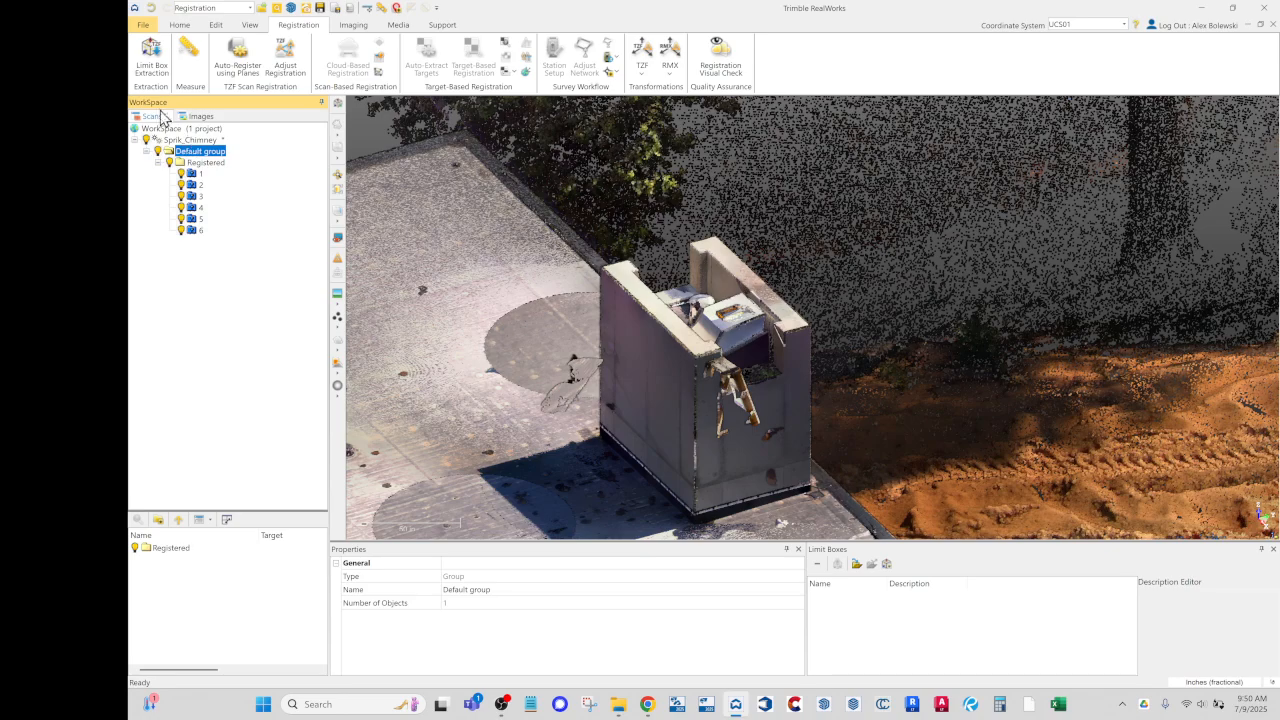
Step: Switch the project from Registration to Production mode and bring the chimney into close view
left_click(250, 8)
left_click(240, 36)
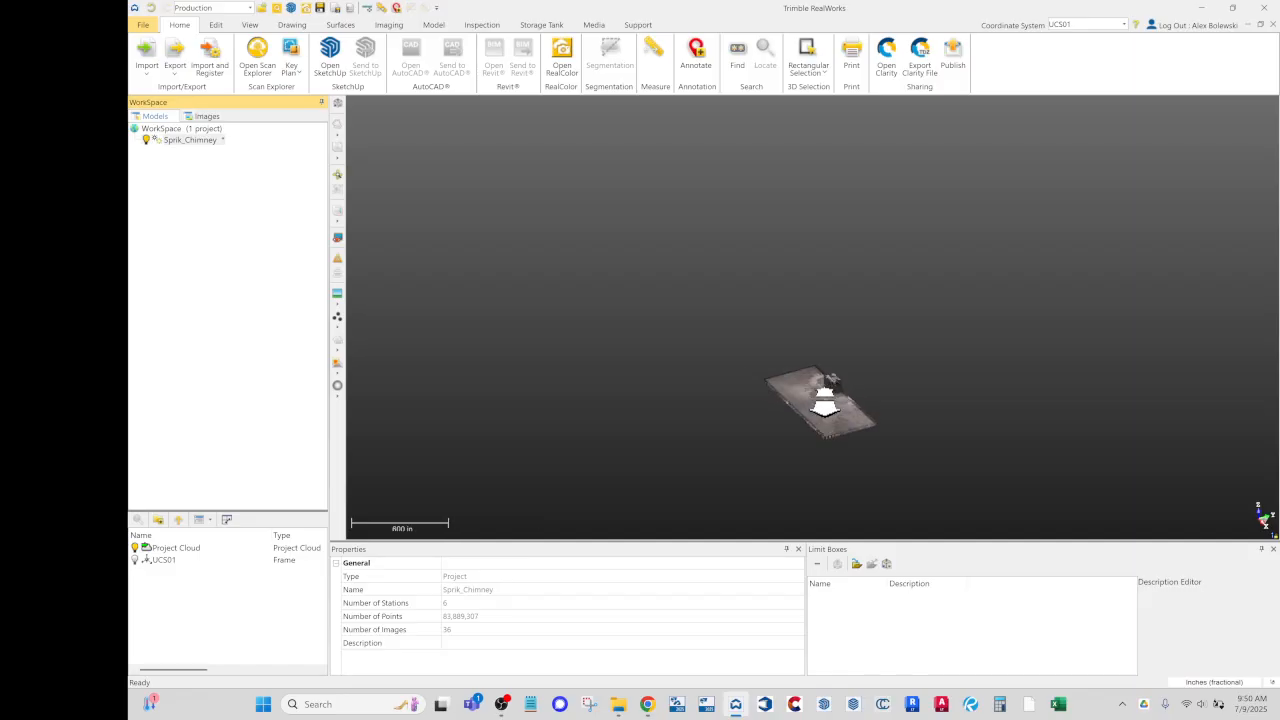
scroll(780, 430, "up", 6)
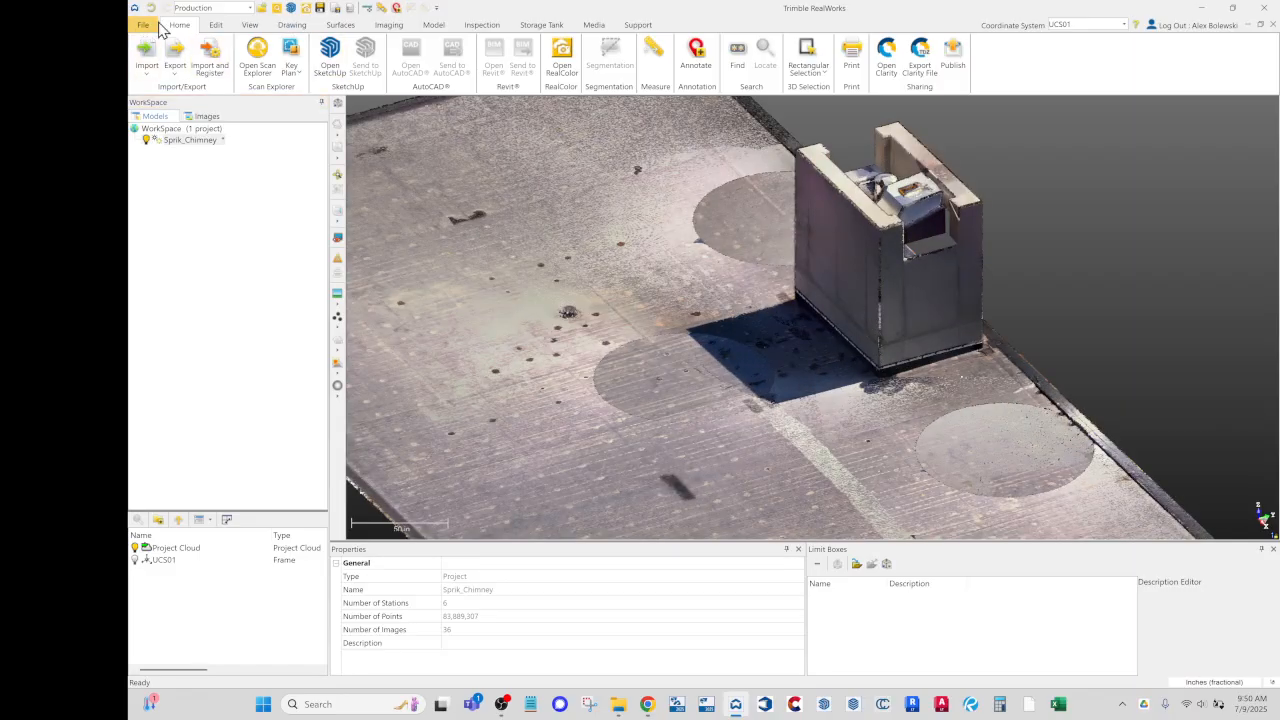
Step: Create a limit box at the top of the chimney wall and narrow it to a thin slice through the wall
left_click(254, 27)
left_click(152, 58)
left_click(843, 194)
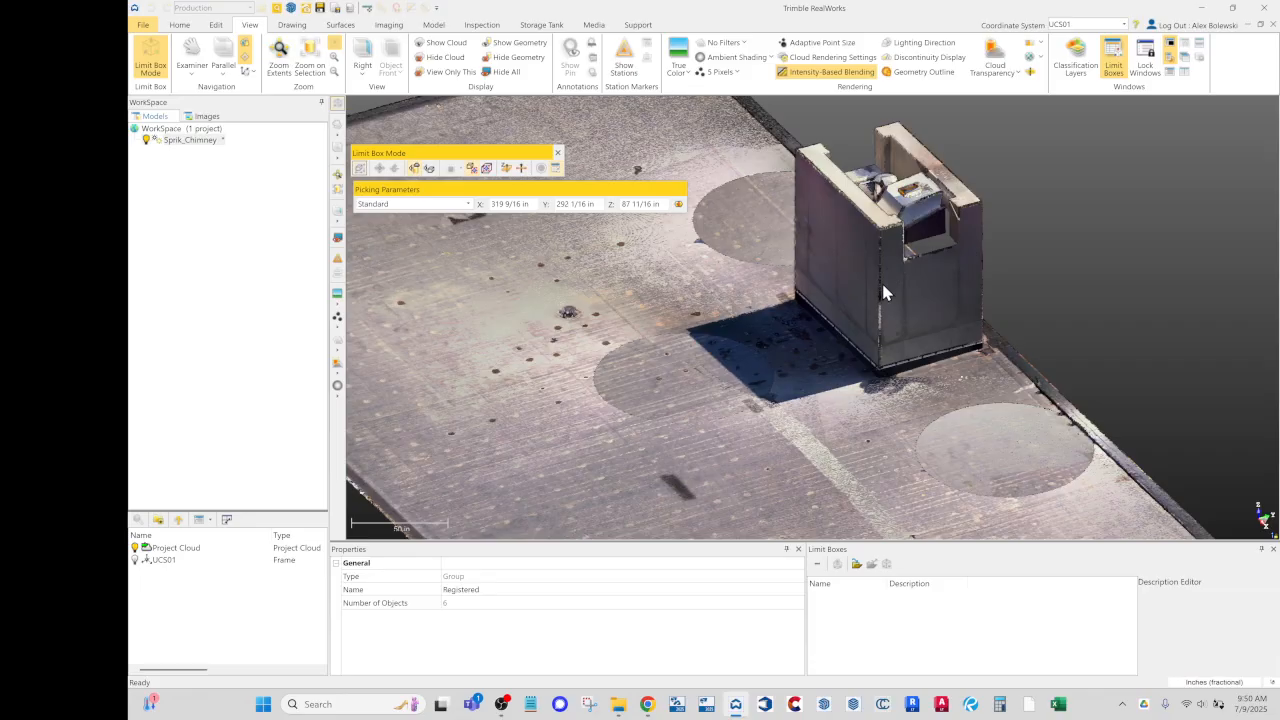
left_click_drag(860, 372, 793, 298)
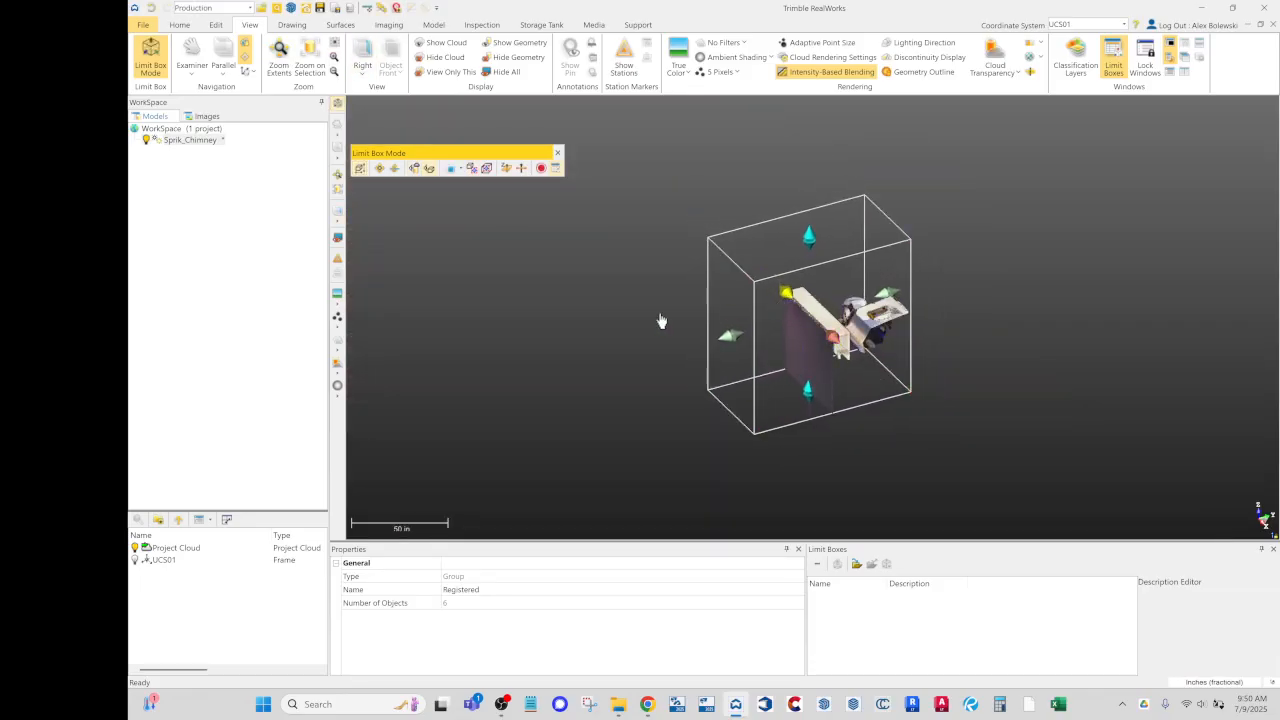
Step: Set the Right view and examine the point thickness at the near top corner of the sliced chimney wall
left_click(337, 212)
scroll(787, 310, "down", 7)
scroll(787, 310, "up", 10)
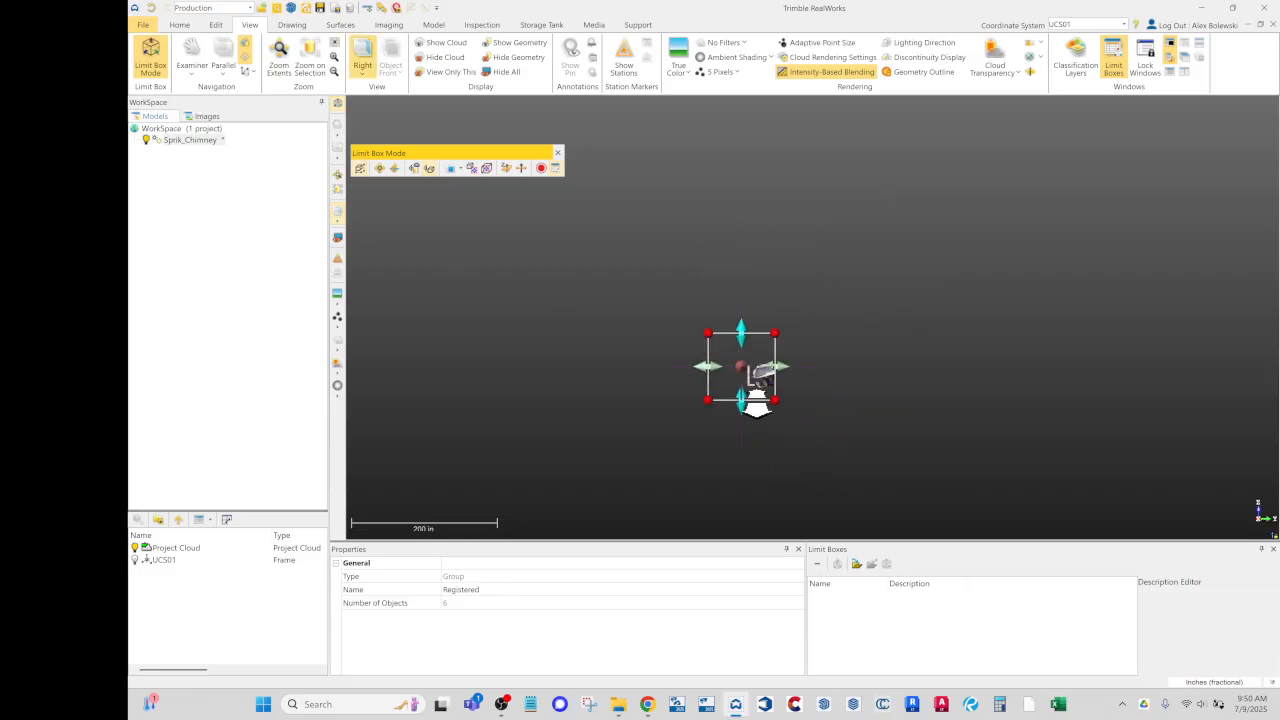
scroll(631, 157, "up", 8)
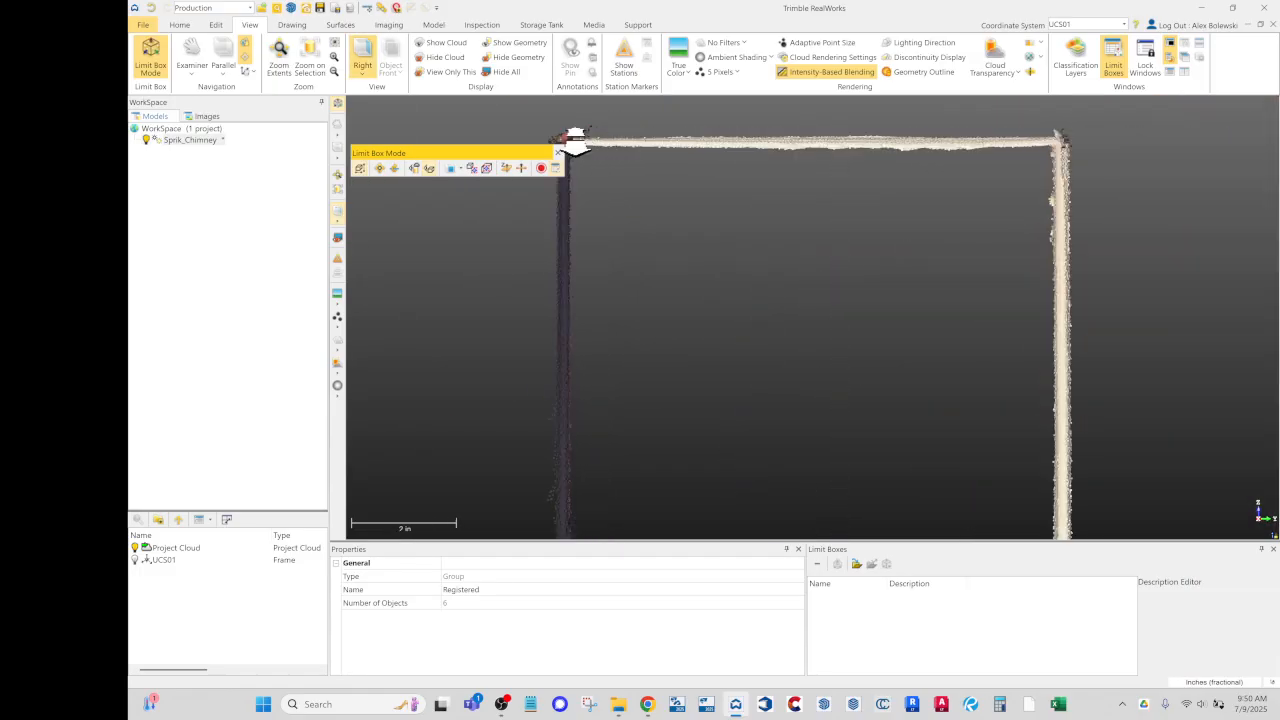
middle_click_drag(640, 170, 723, 171)
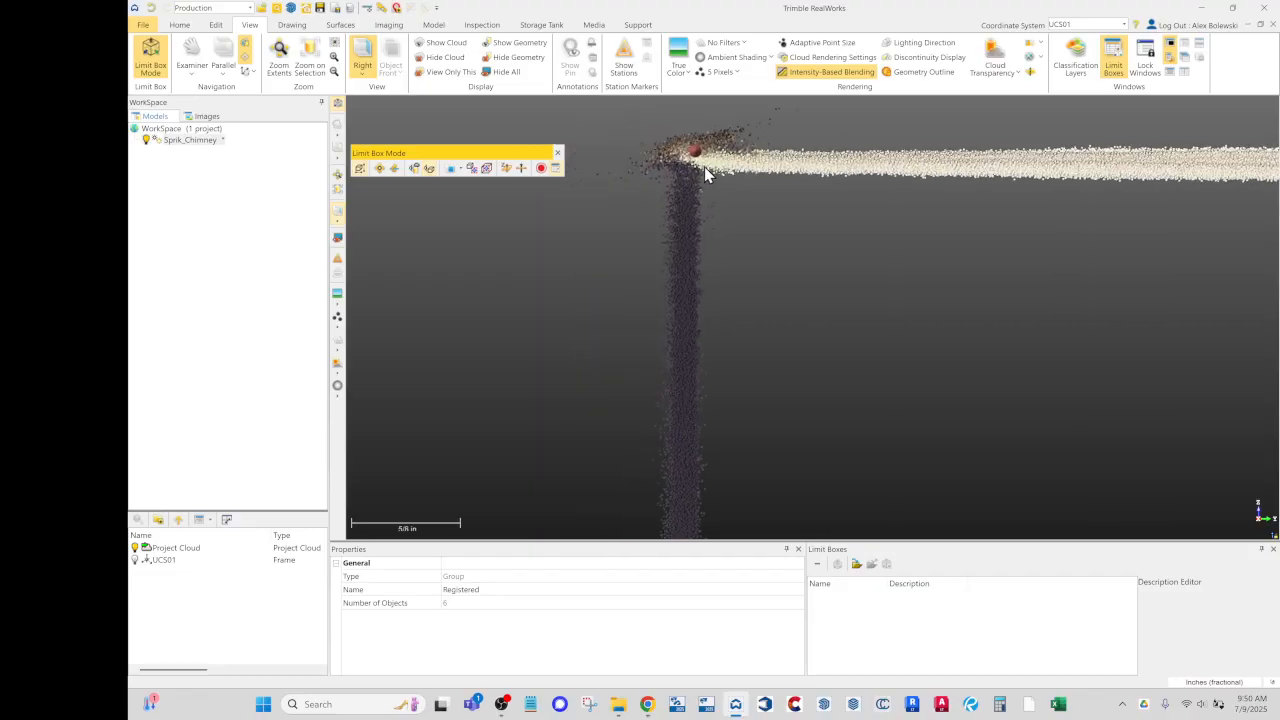
scroll(704, 166, "up", 2)
scroll(702, 164, "down", 5)
left_click(486, 207)
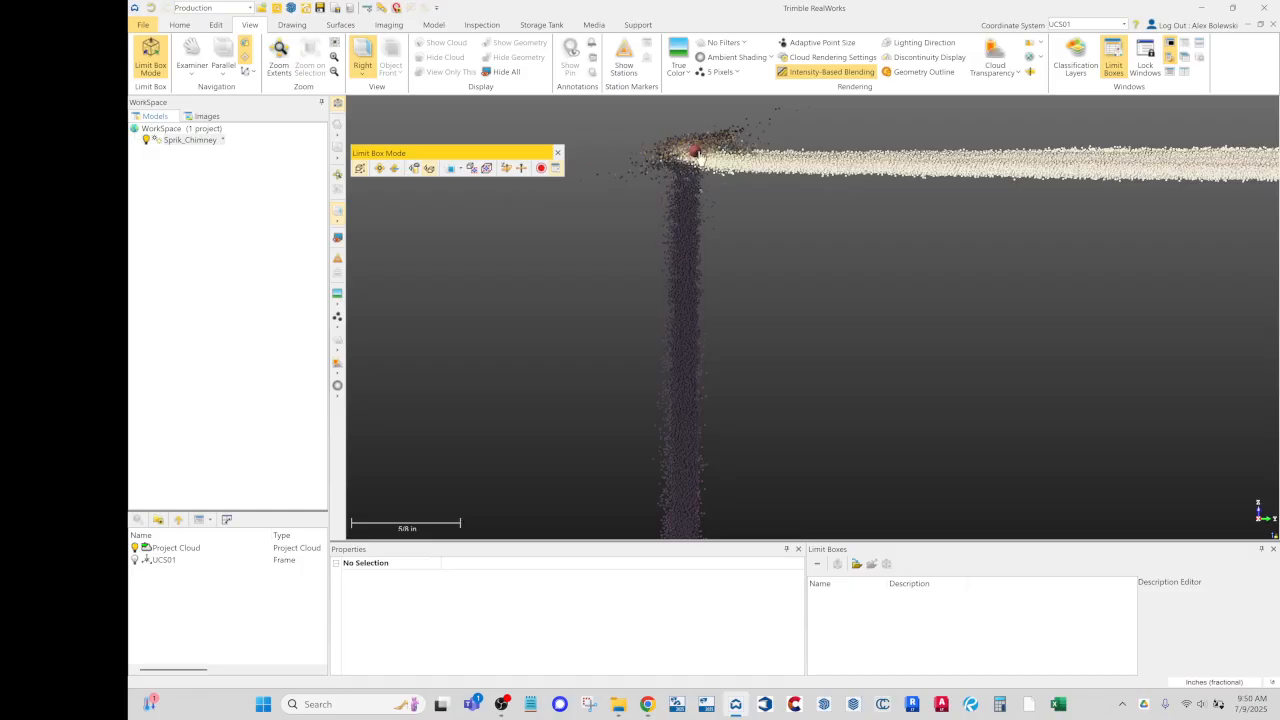
Step: Examine the slice along the wall's top edge to its opposite corner, and look at the whole slice in perspective
left_click_drag(731, 151, 766, 200)
scroll(767, 198, "down", 2)
middle_click_drag(900, 200, 500, 199)
middle_click_drag(1140, 195, 883, 190)
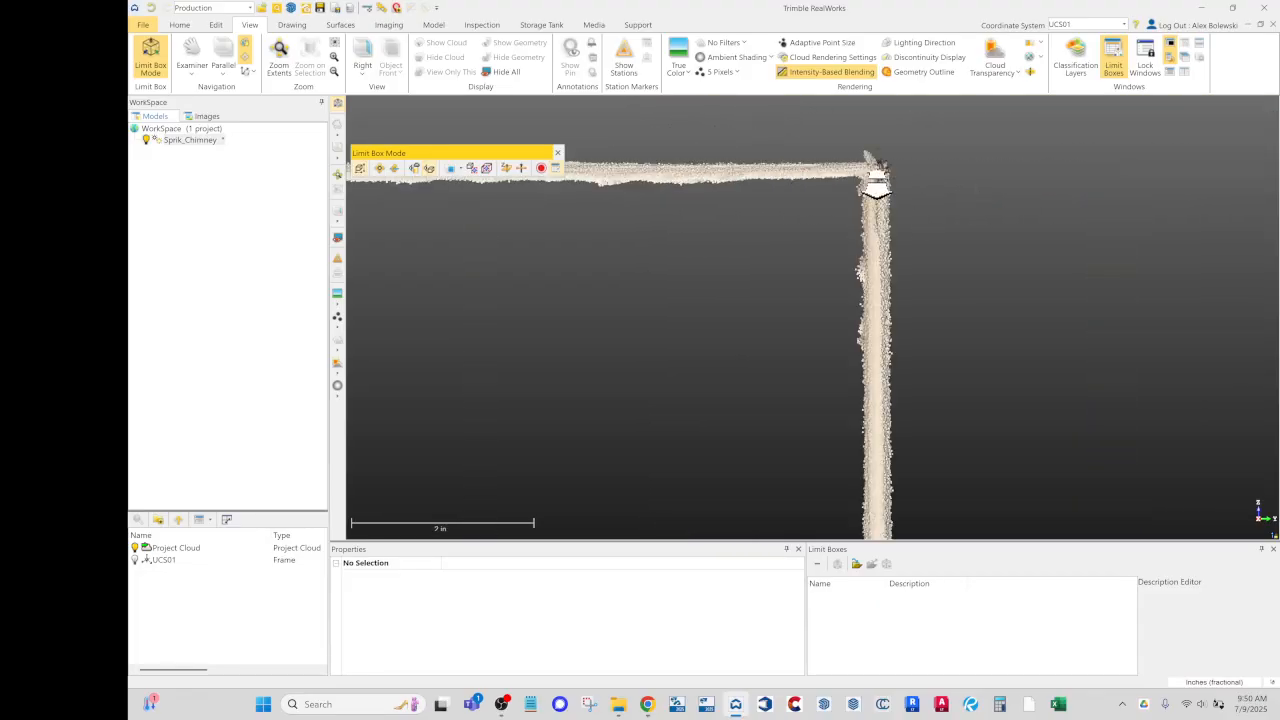
scroll(877, 184, "down", 10)
left_click_drag(883, 198, 827, 137)
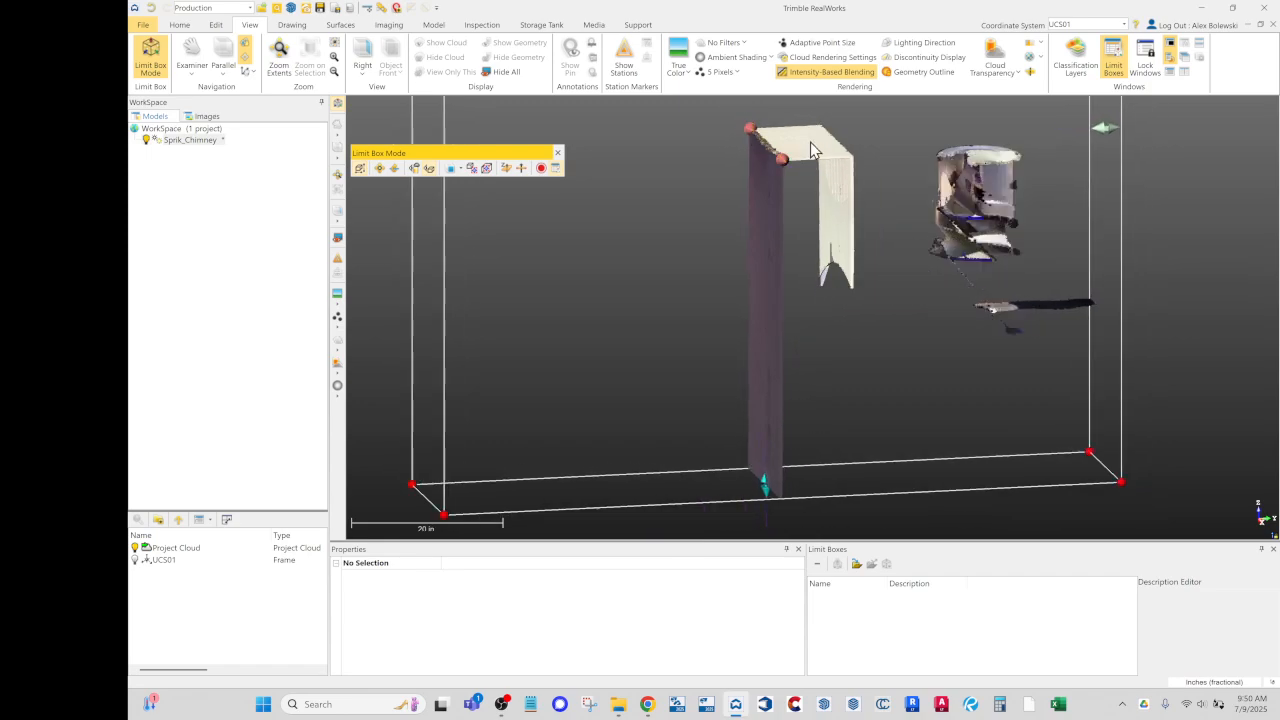
Step: Set the Right view and compare the point thickness at both top corners of the sliced chimney wall
left_click(337, 210)
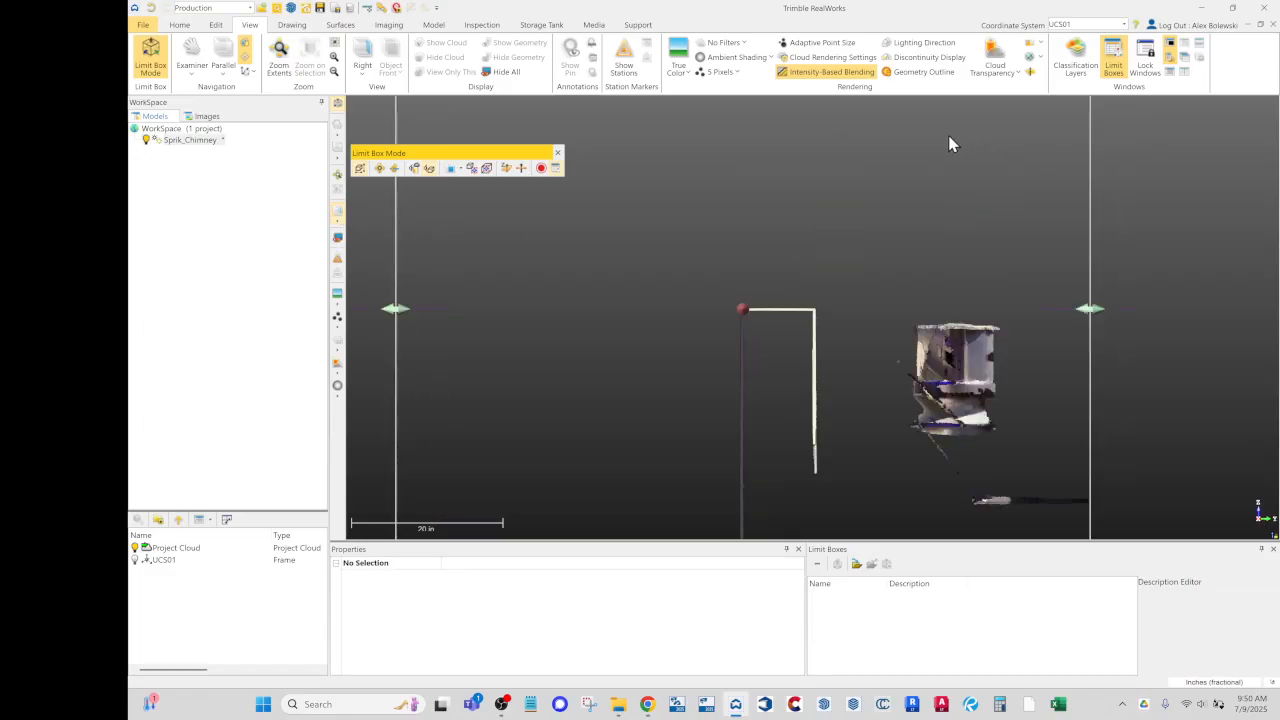
scroll(764, 300, "up", 6)
scroll(665, 322, "up", 5)
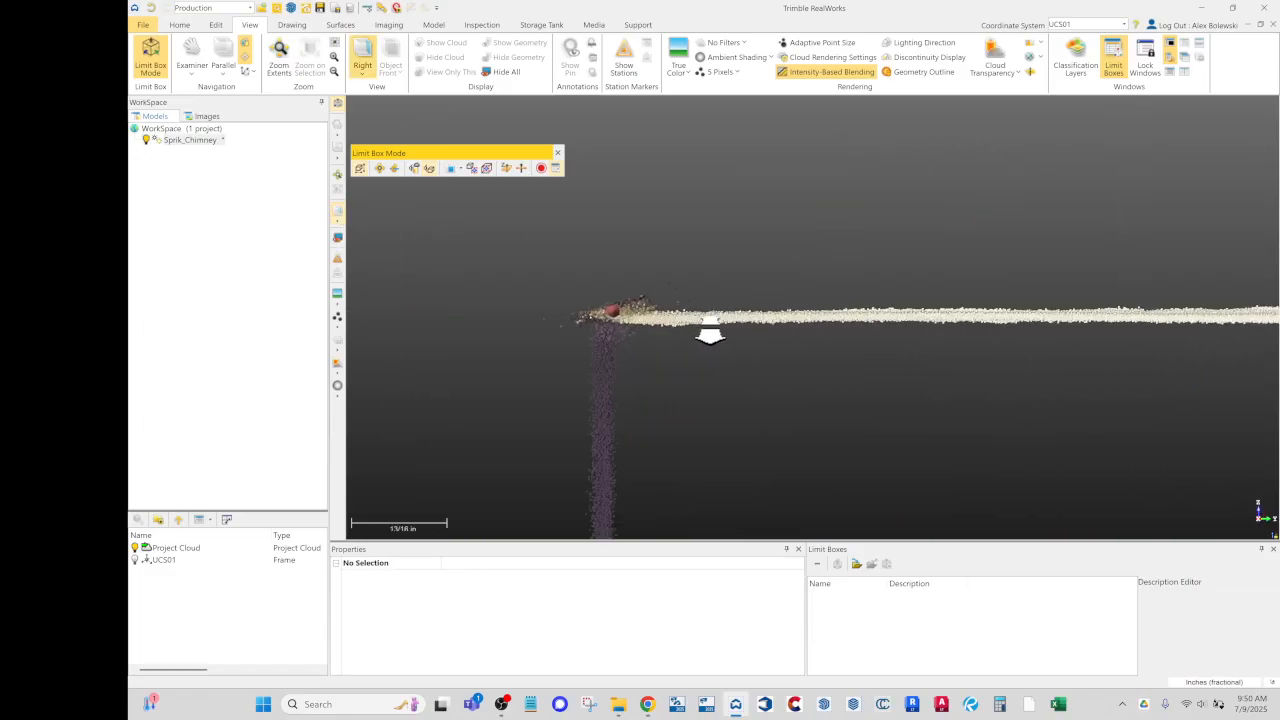
scroll(986, 325, "down", 3)
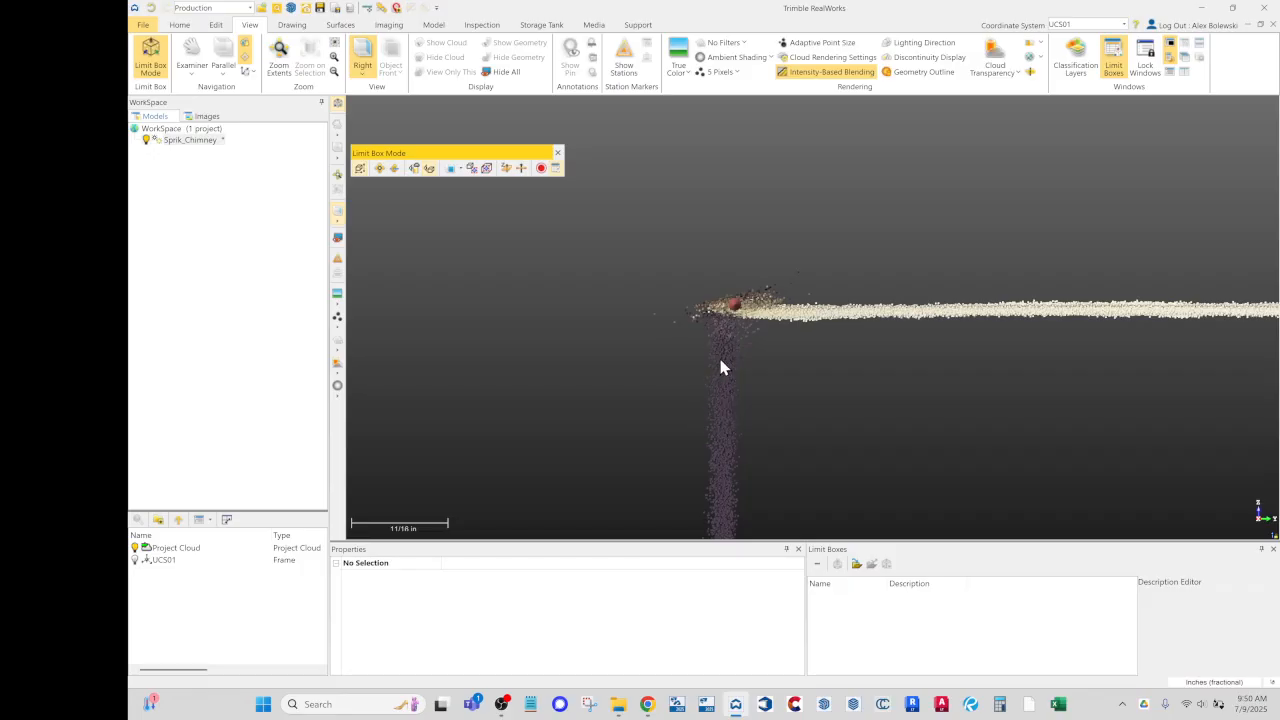
scroll(660, 262, "down", 3)
middle_click_drag(1200, 344, 809, 278)
scroll(1205, 242, "up", 4)
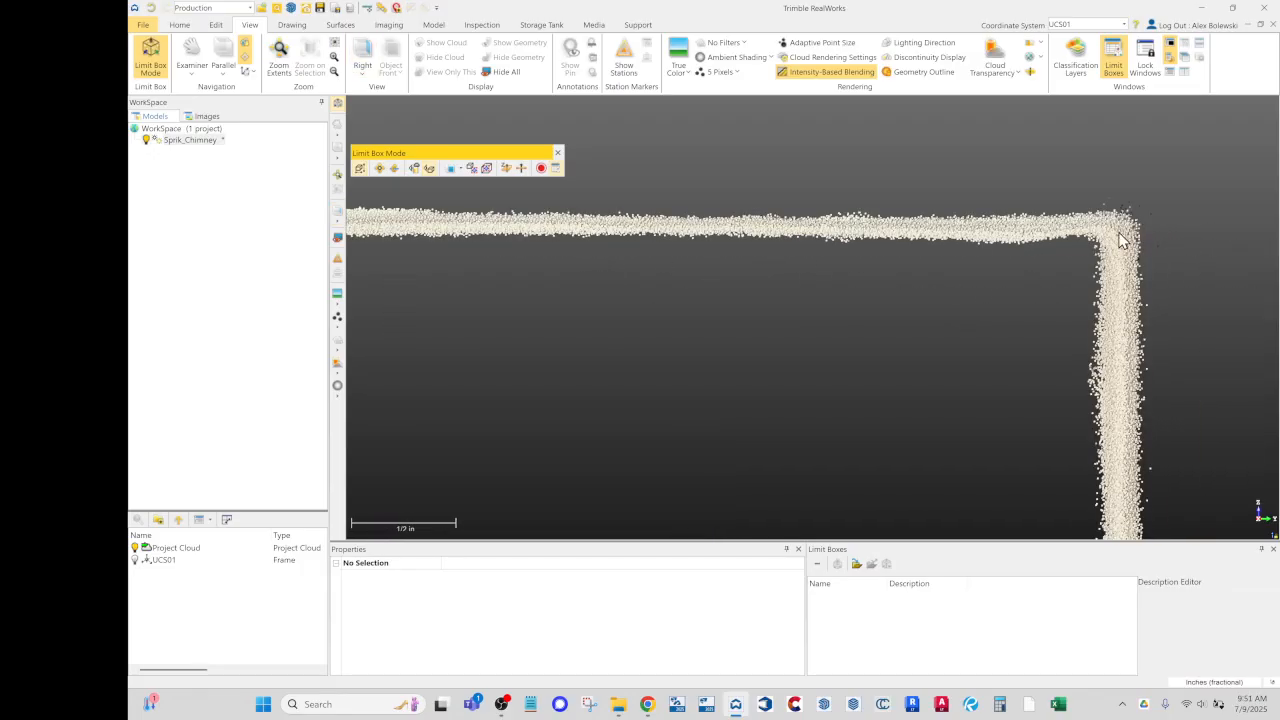
middle_click_drag(1120, 240, 742, 248)
scroll(722, 245, "down", 5)
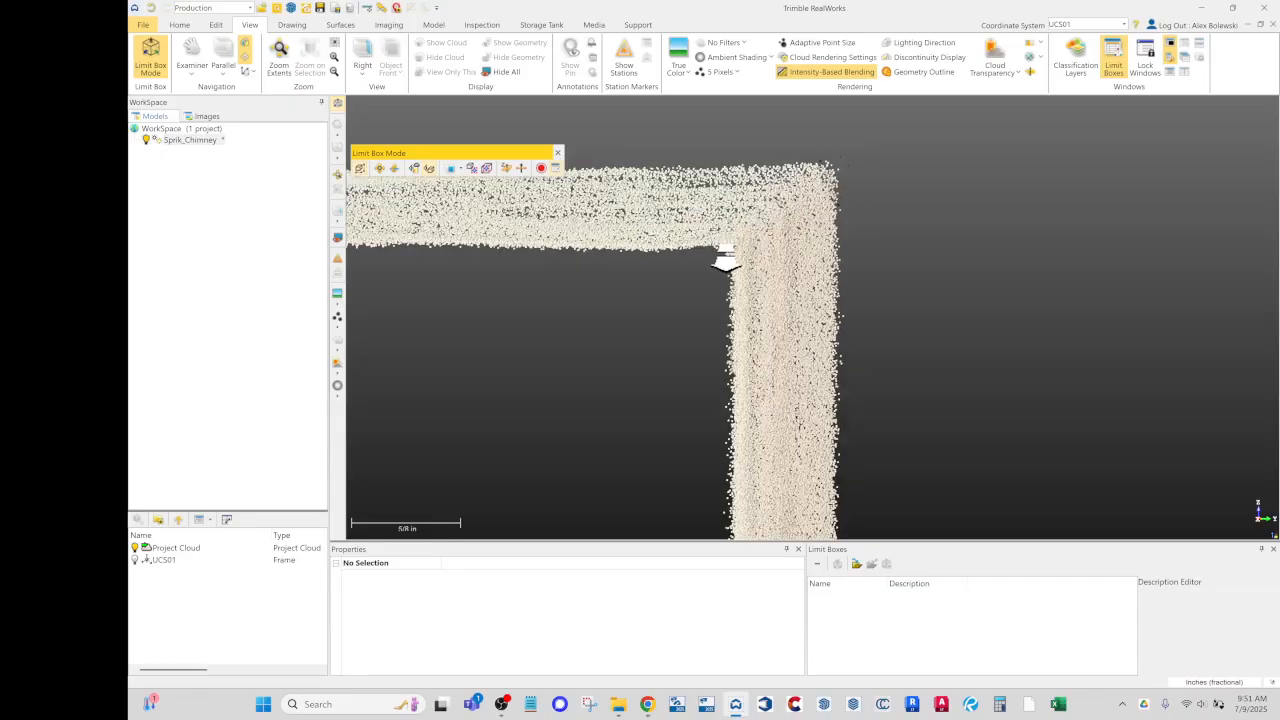
scroll(714, 250, "up", 2)
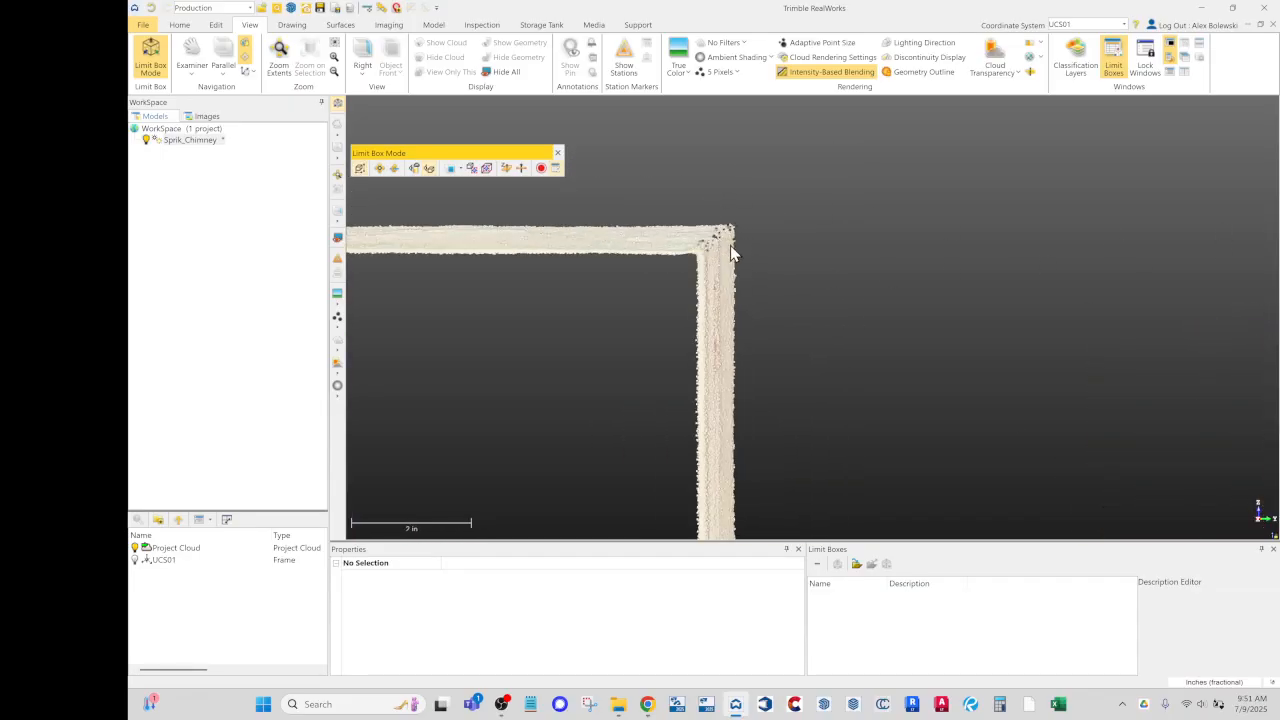
scroll(680, 244, "down", 2)
Step: Inspect both top corners of the slice from oblique and edge-on angles to judge how well the scans line up
left_click_drag(705, 244, 660, 278)
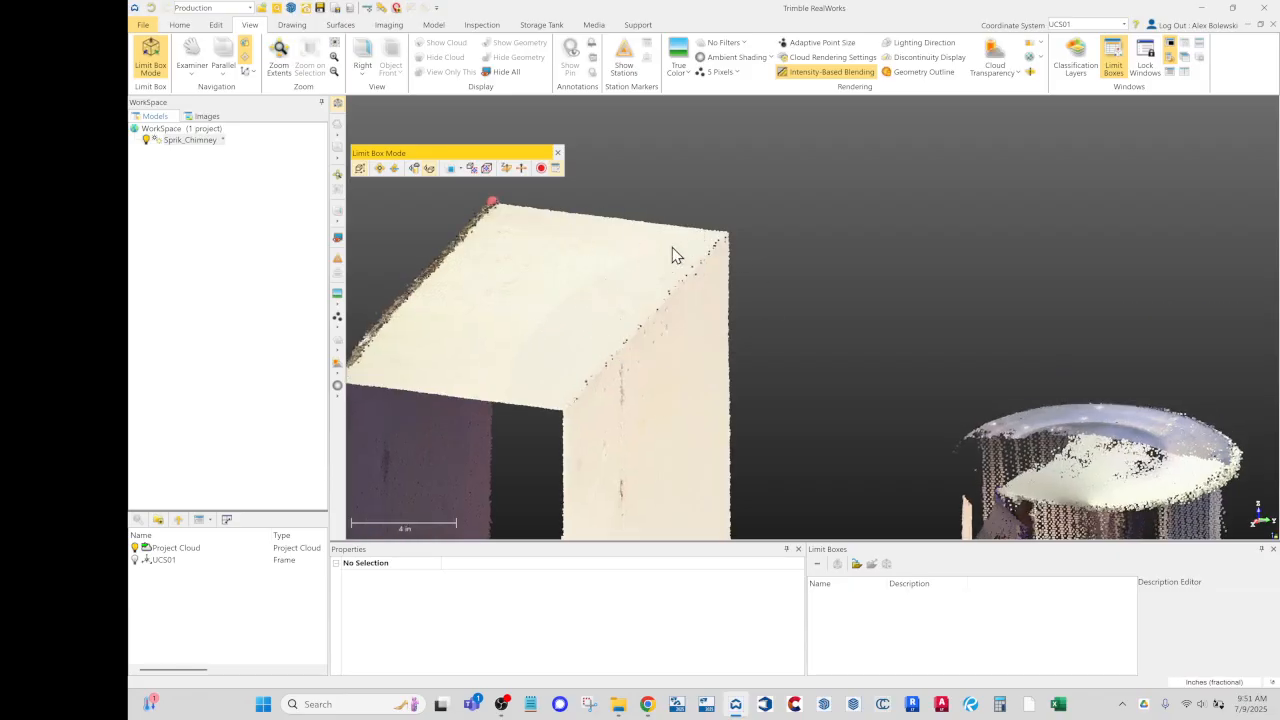
scroll(638, 328, "up", 4)
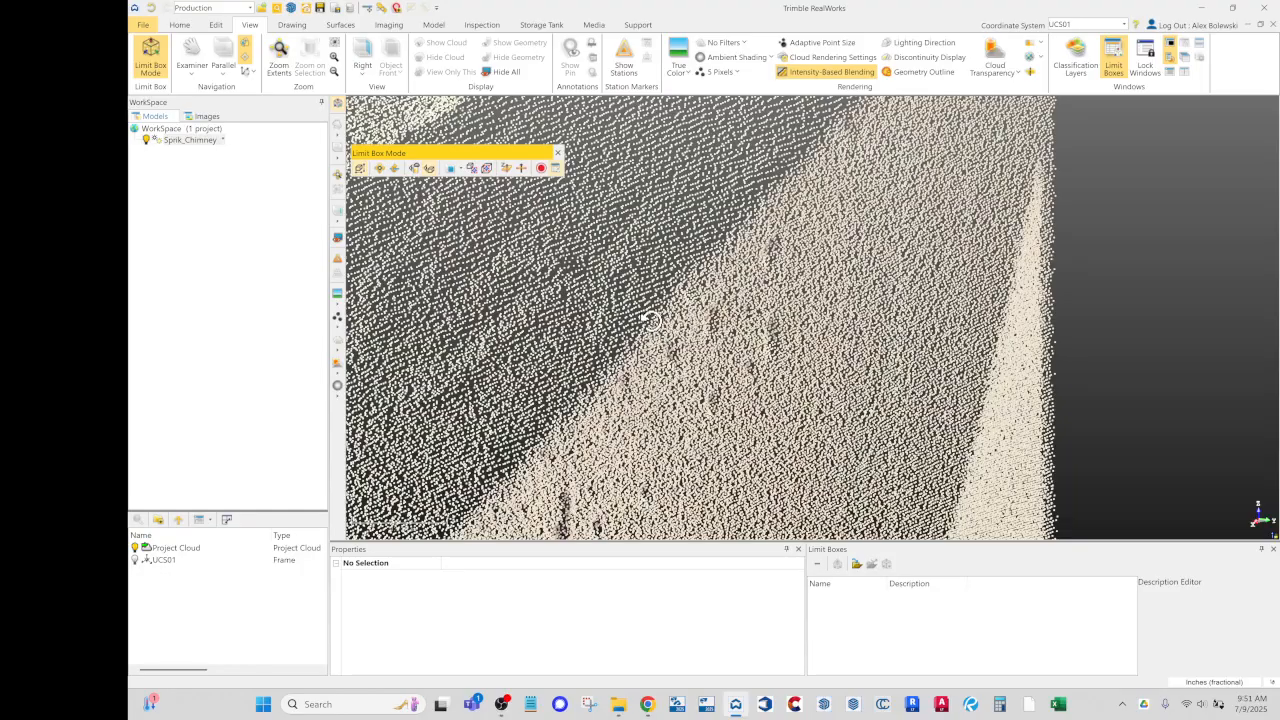
left_click_drag(650, 320, 698, 294)
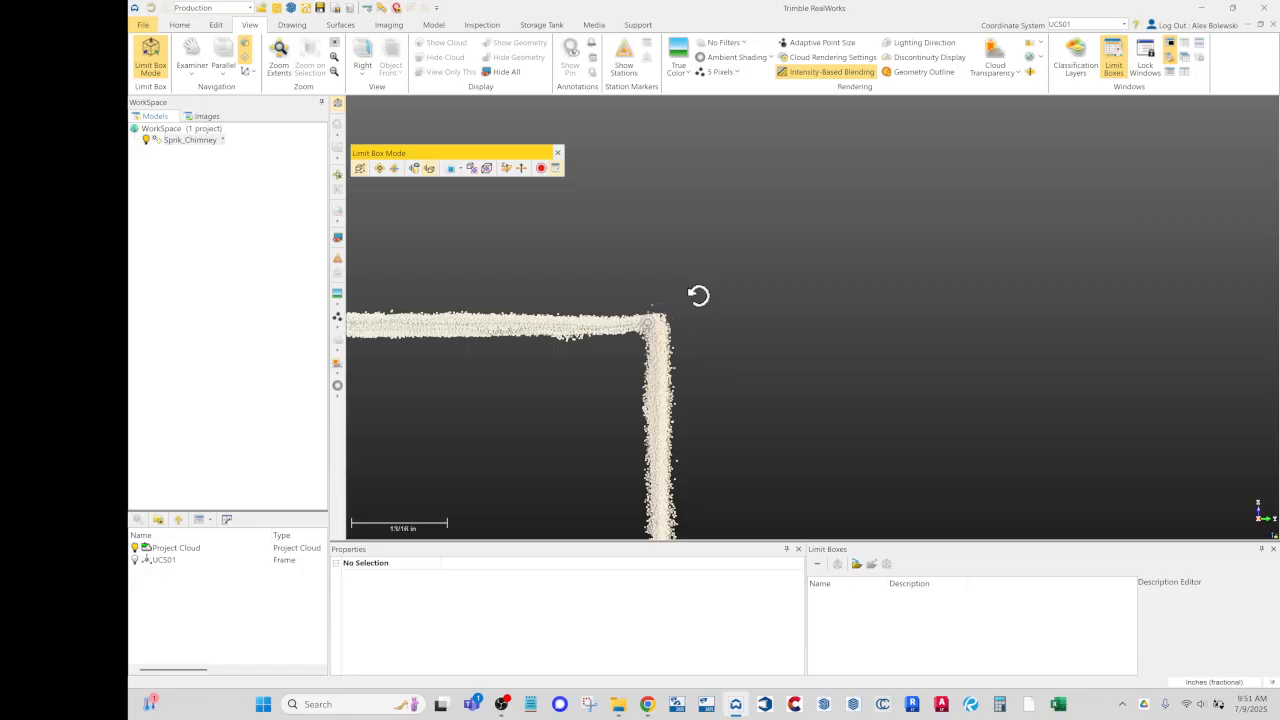
scroll(849, 317, "down", 5)
middle_click_drag(390, 299, 901, 318)
scroll(692, 357, "up", 1)
scroll(700, 330, "up", 4)
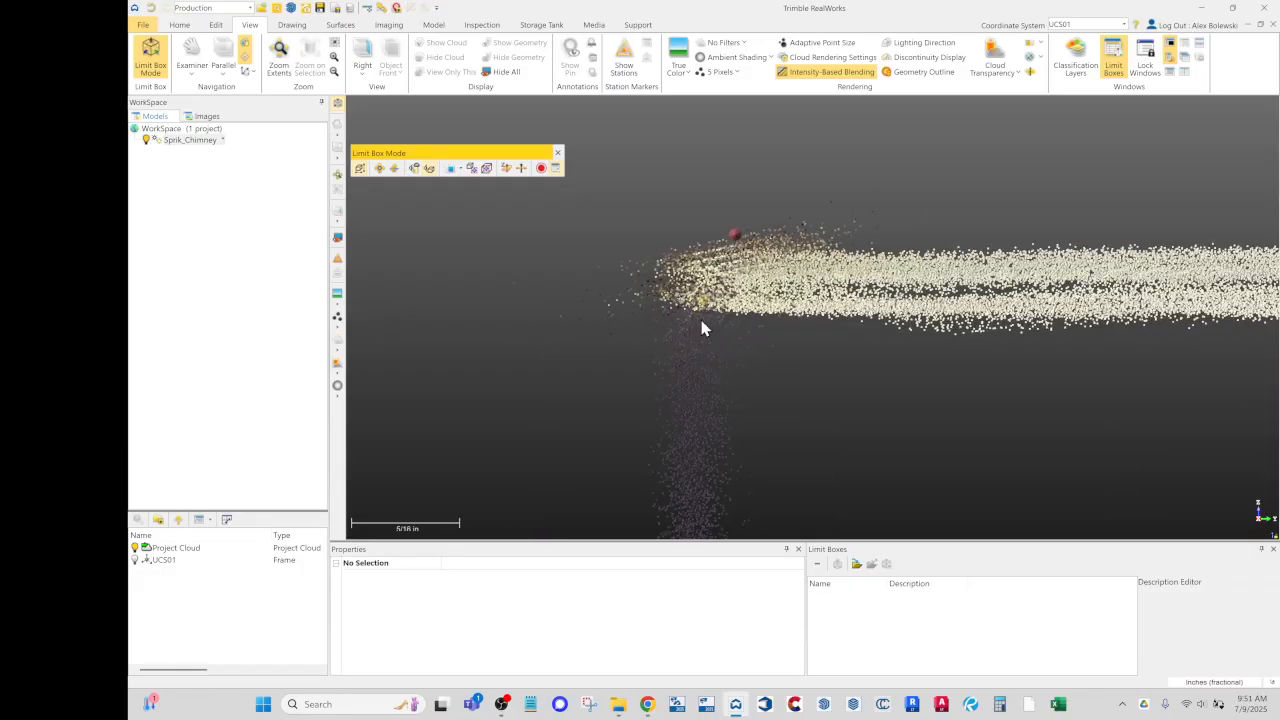
left_click_drag(704, 291, 646, 317)
scroll(623, 320, "down", 6)
Step: Exit Limit Box Mode to show the full chimney and roof cloud, and save the project
left_click_drag(819, 327, 556, 285)
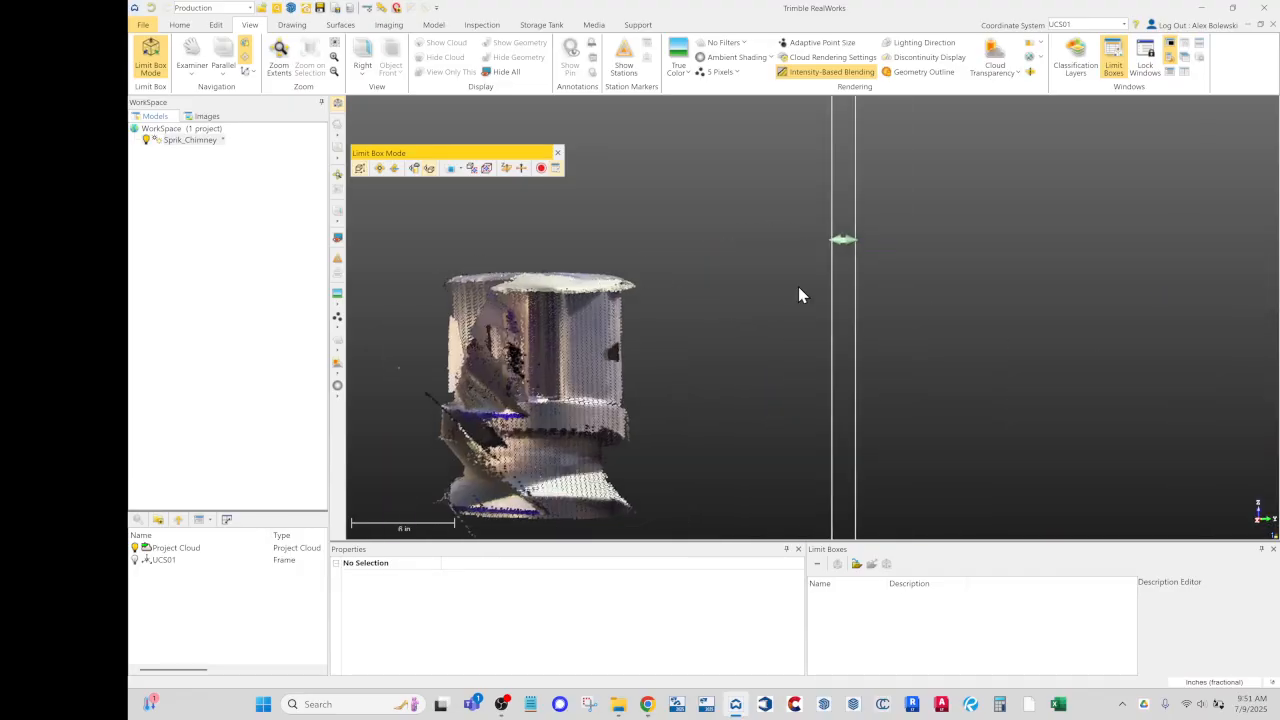
scroll(798, 286, "down", 6)
left_click_drag(709, 289, 541, 141)
left_click(558, 153)
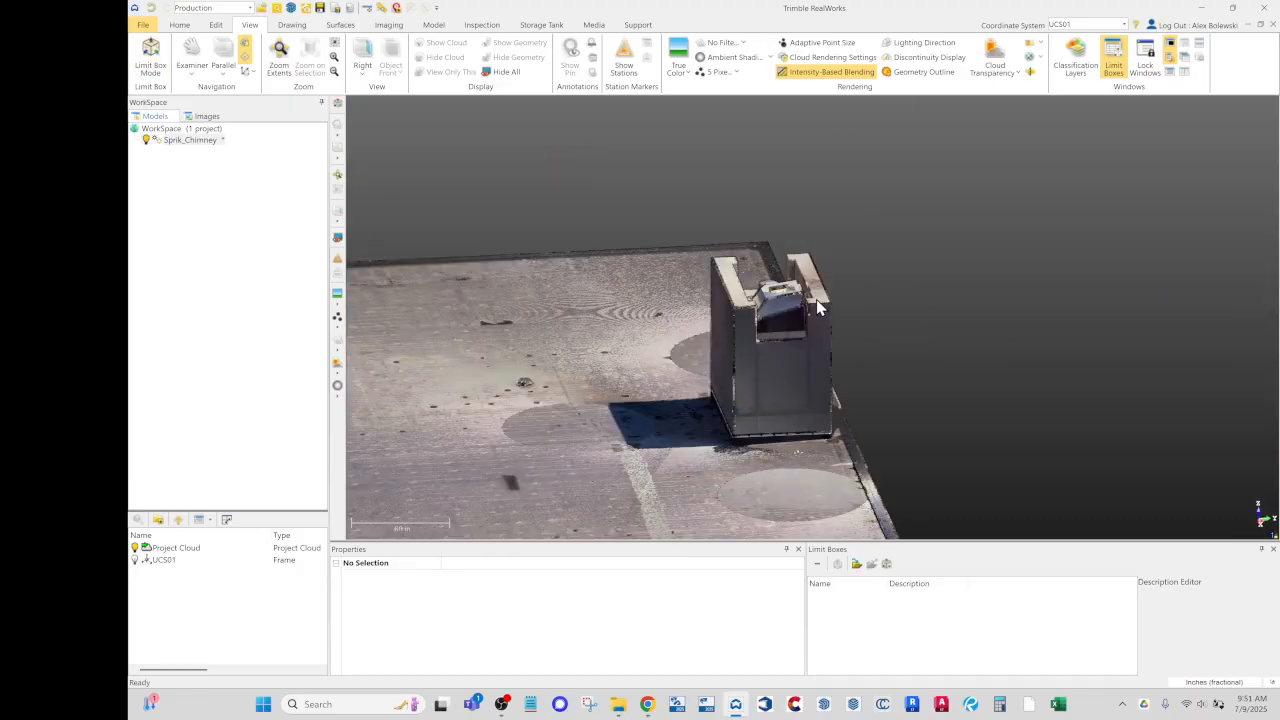
left_click_drag(686, 323, 560, 230)
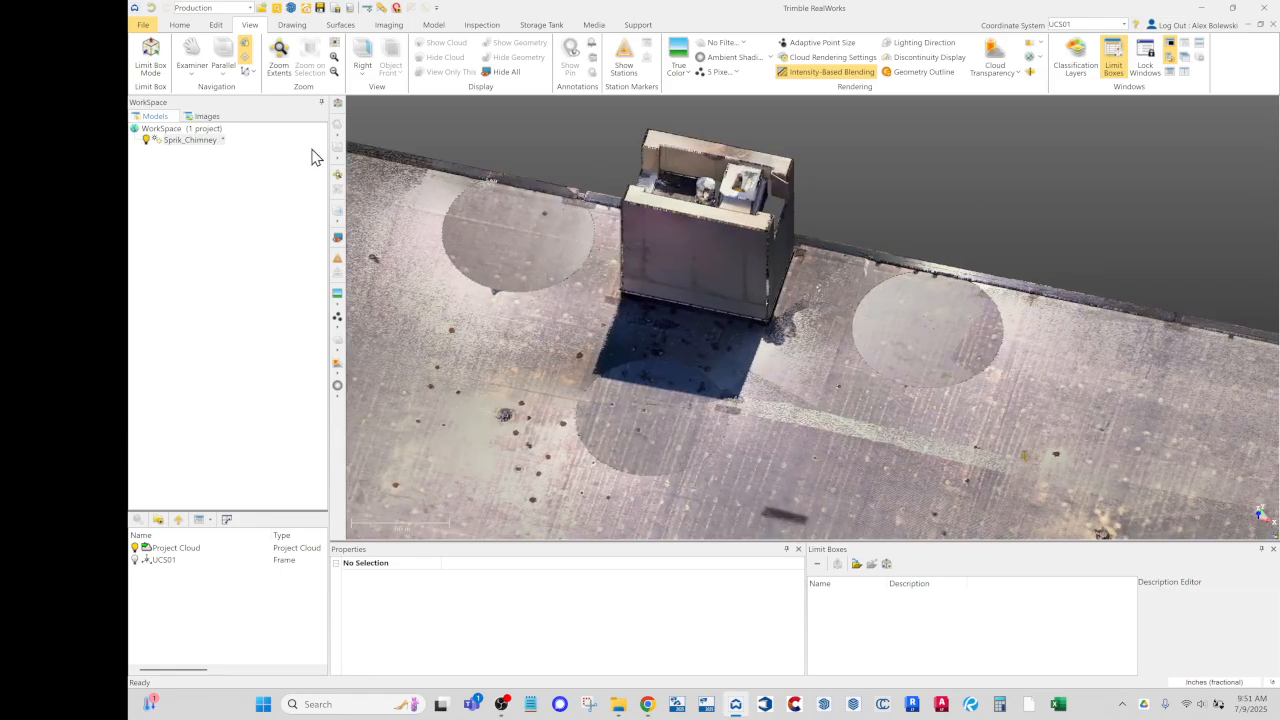
left_click(320, 8)
Step: Examine the chimney opening and the roof from above, and the top edge and corner of the chimney wall up close
scroll(631, 193, "up", 5)
scroll(600, 192, "down", 1)
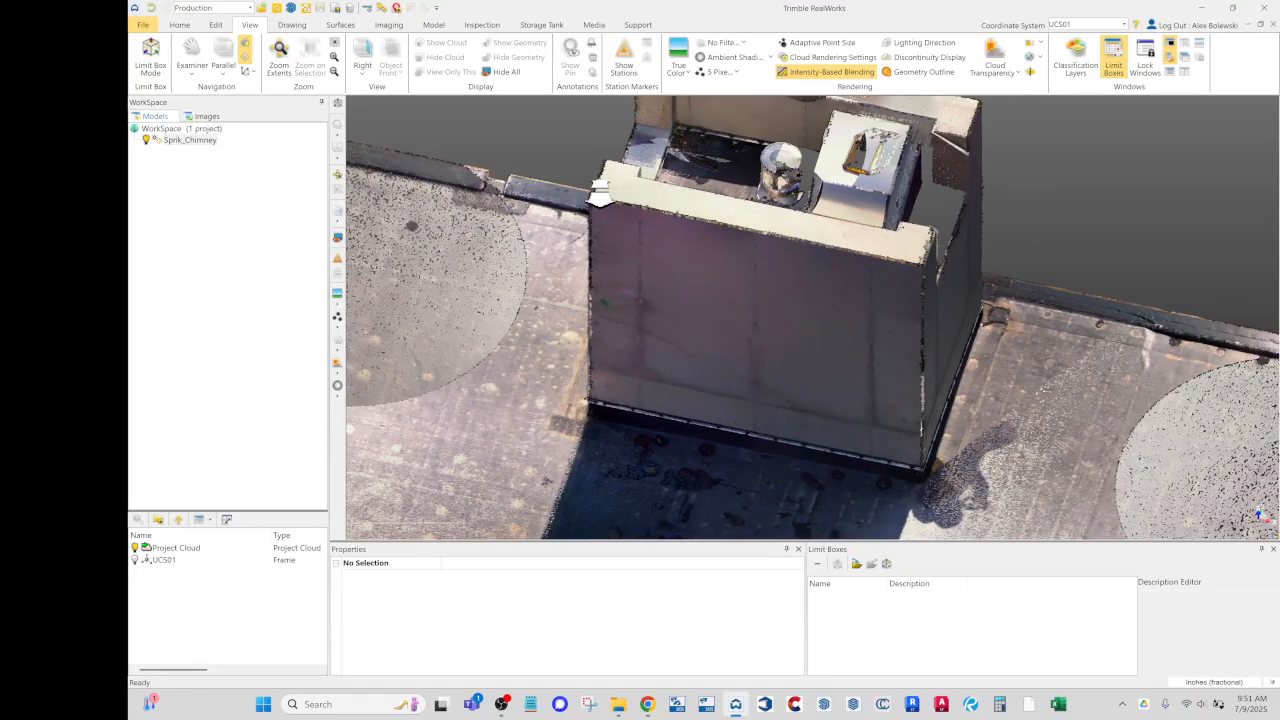
left_click_drag(600, 192, 651, 263)
middle_click_drag(651, 263, 652, 339)
middle_click_drag(619, 233, 614, 278)
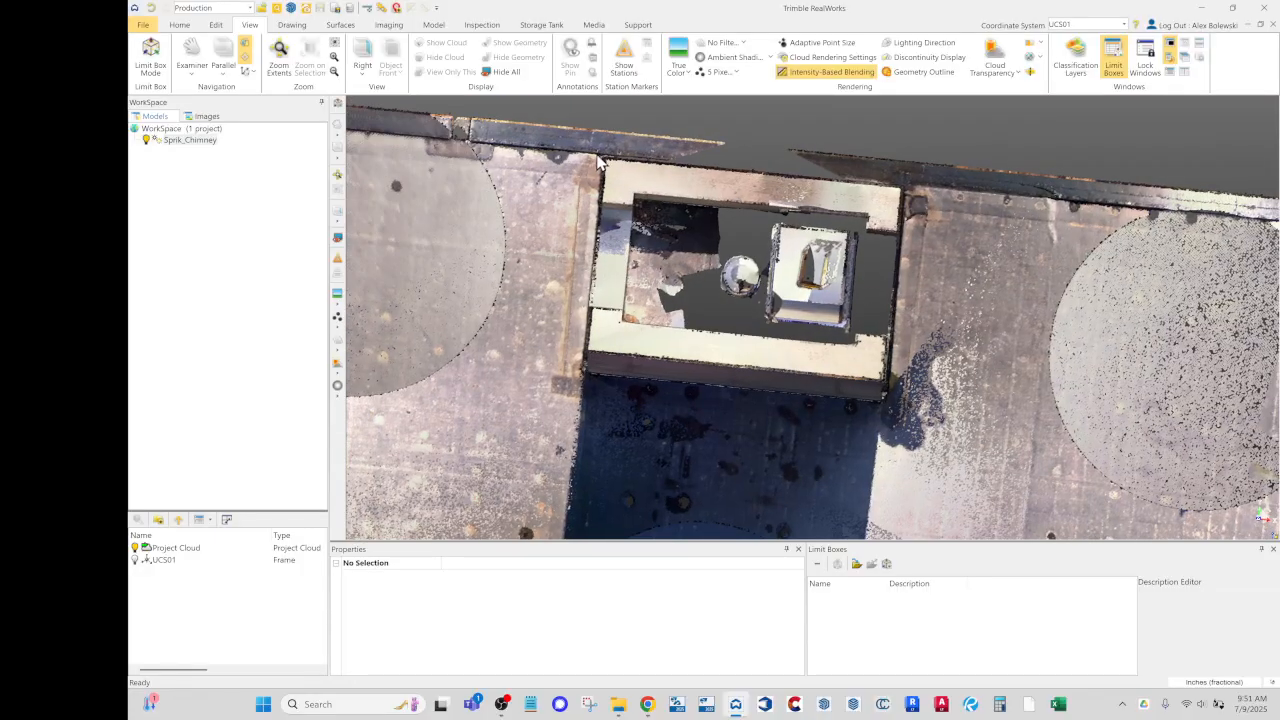
scroll(690, 190, "down", 6)
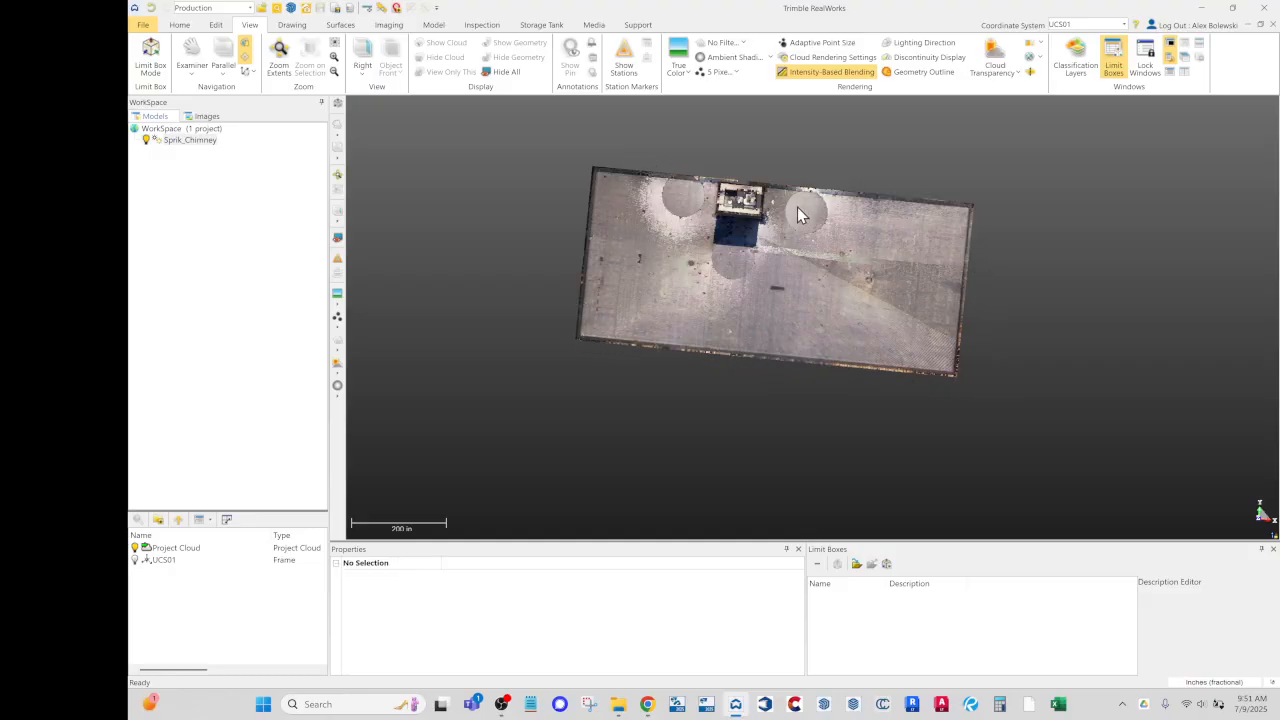
scroll(740, 203, "up", 7)
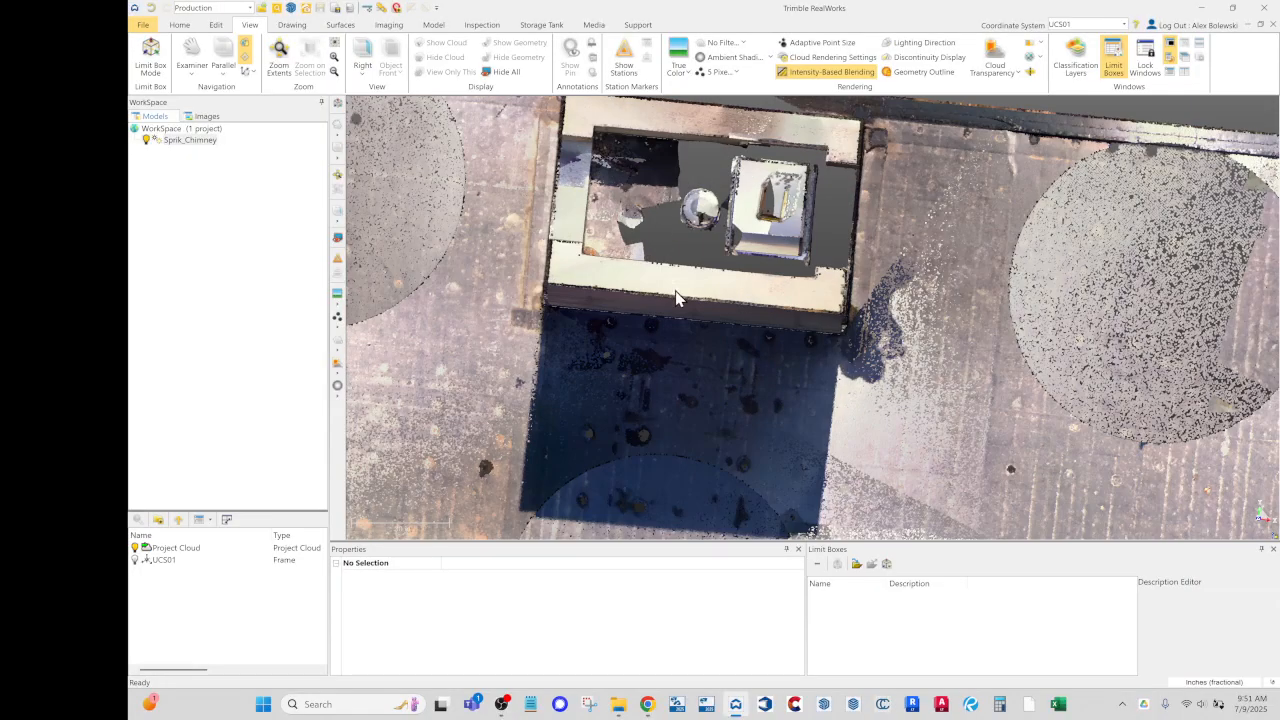
left_click_drag(675, 289, 644, 236)
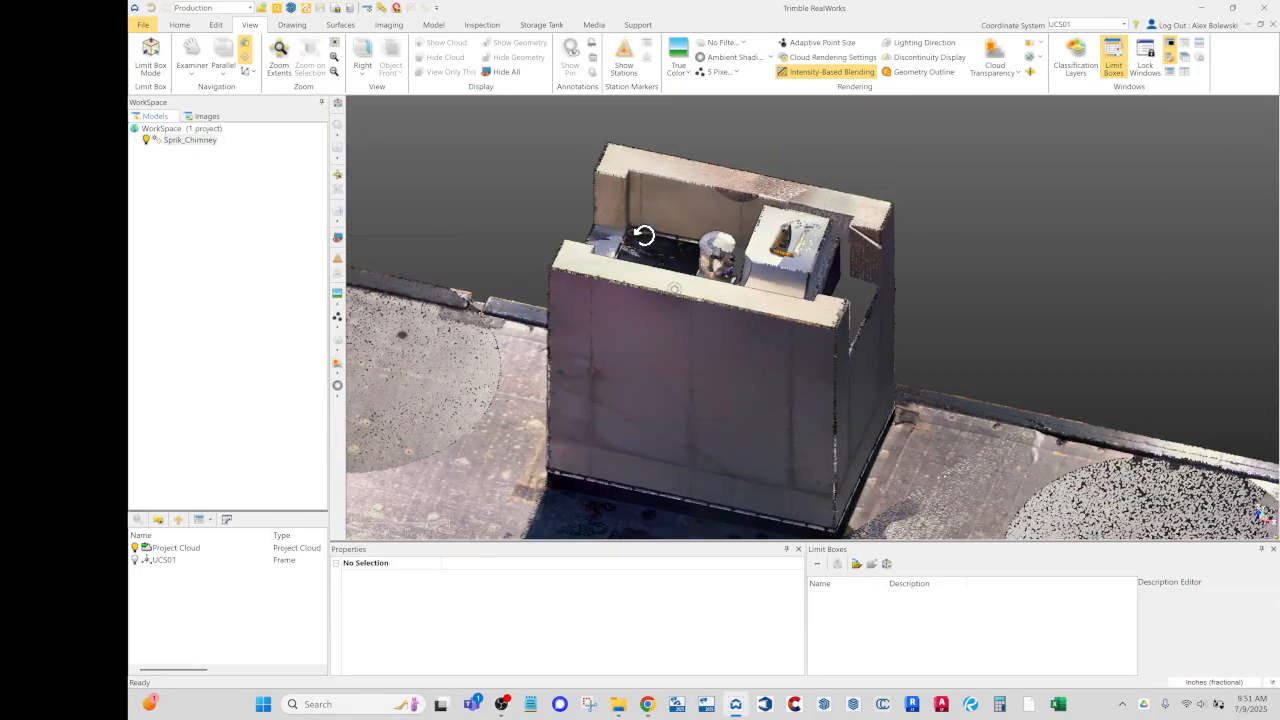
scroll(474, 263, "up", 6)
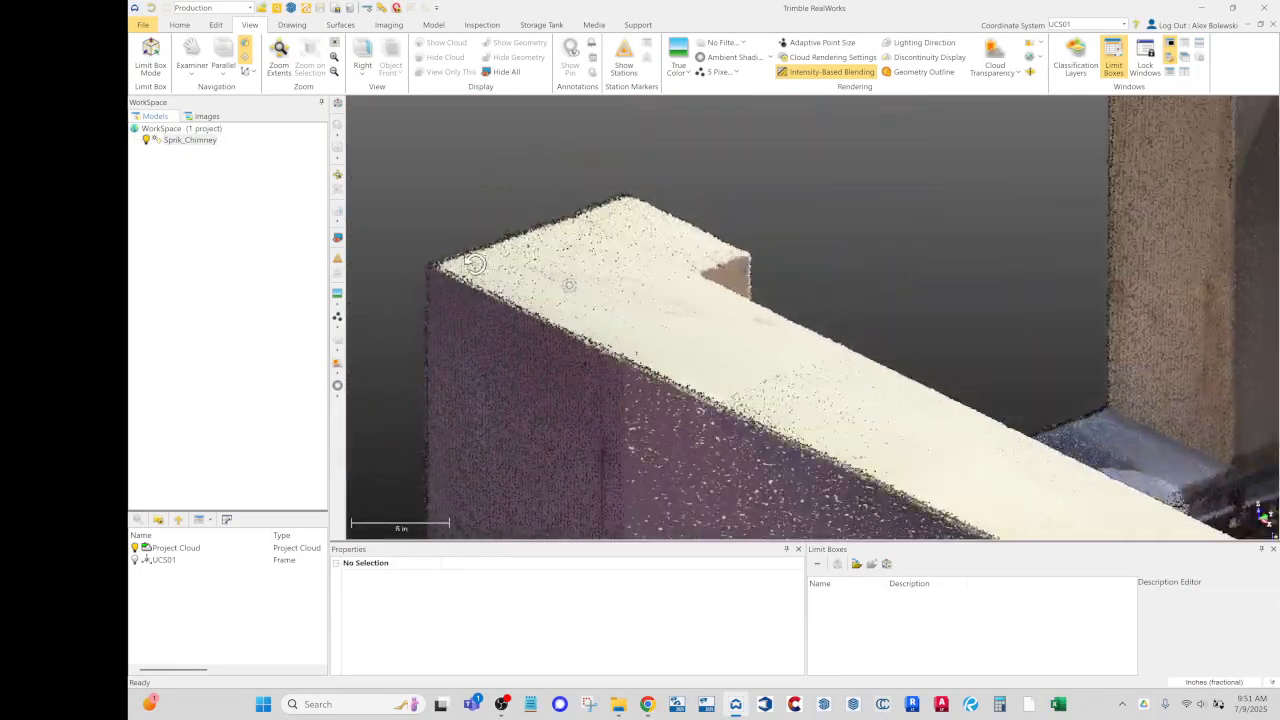
left_click_drag(475, 263, 588, 264)
scroll(590, 265, "down", 6)
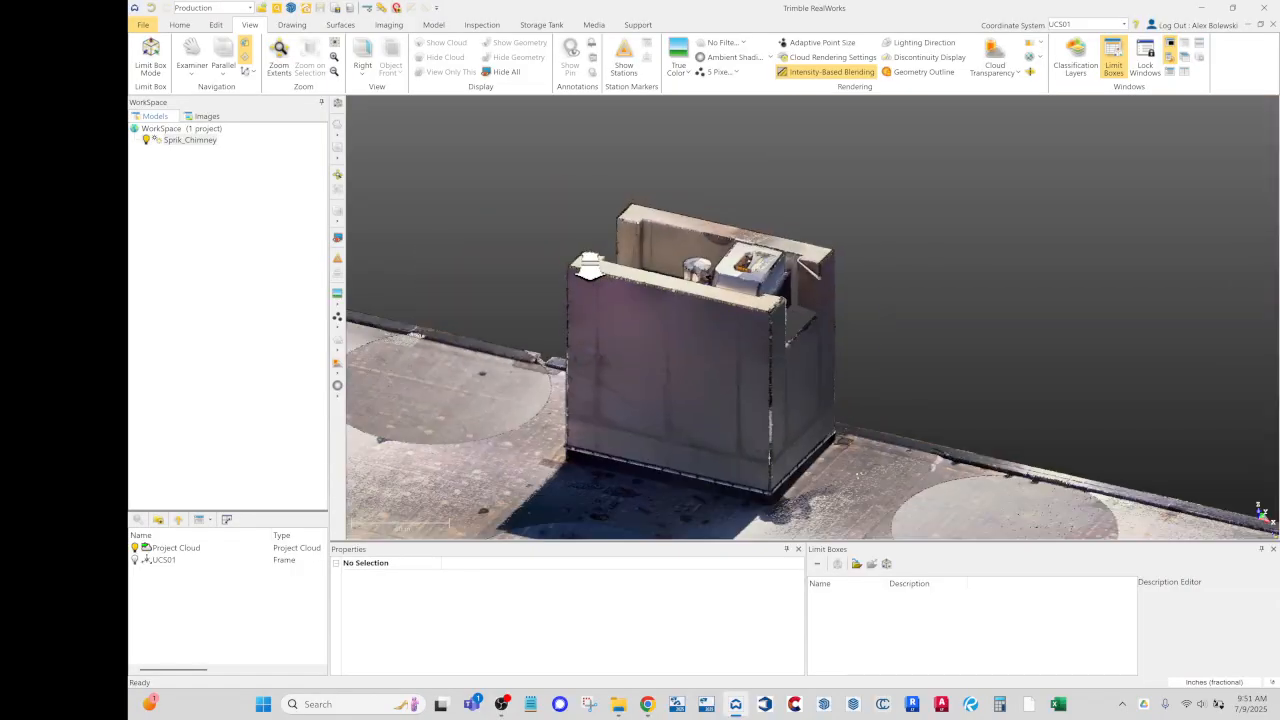
Step: Examine the vertical corner edge of the chimney down to its base where it meets the roof
scroll(600, 270, "down", 2)
scroll(680, 360, "up", 5)
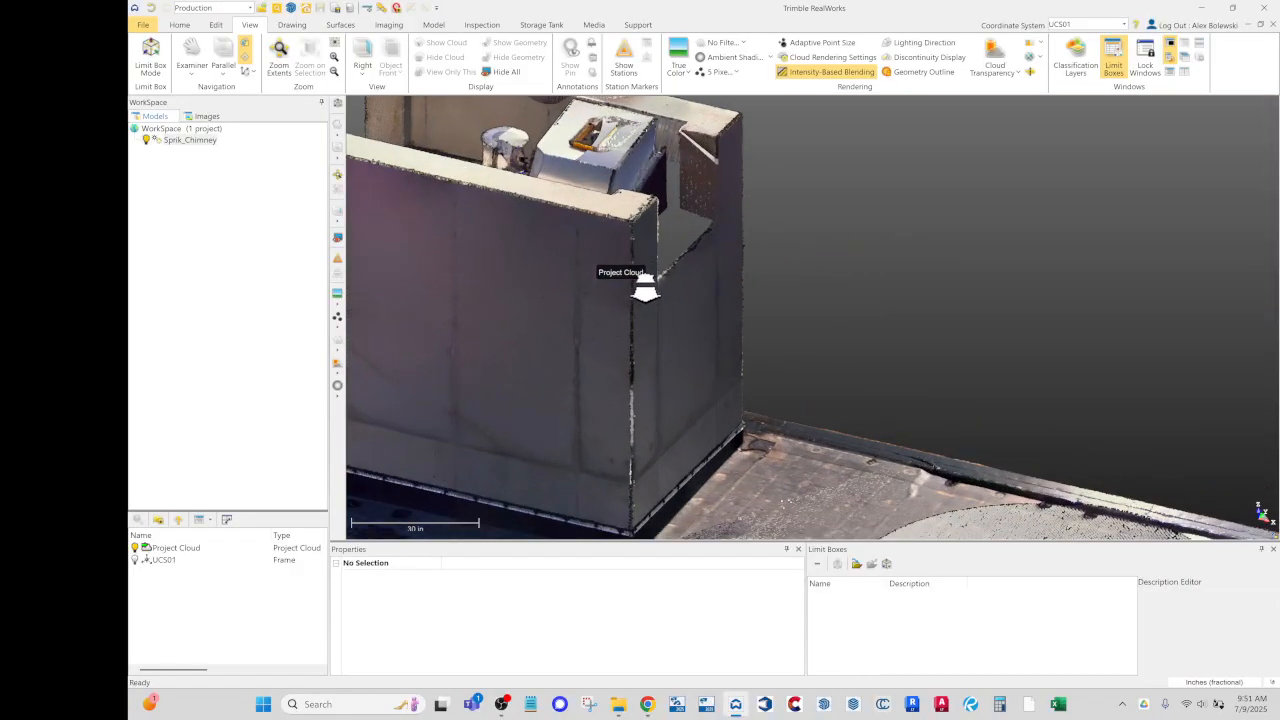
scroll(645, 286, "up", 5)
left_click_drag(637, 262, 920, 264)
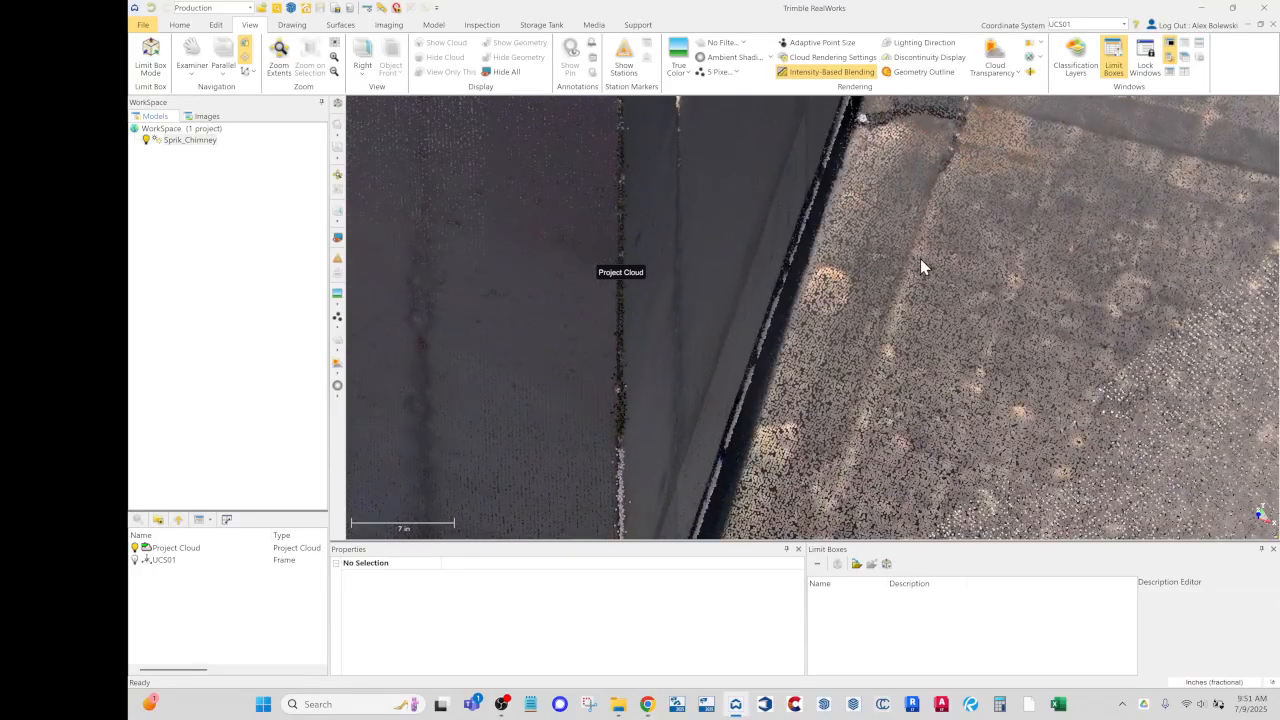
left_click_drag(626, 500, 643, 421)
scroll(657, 382, "down", 10)
left_click_drag(738, 382, 705, 359)
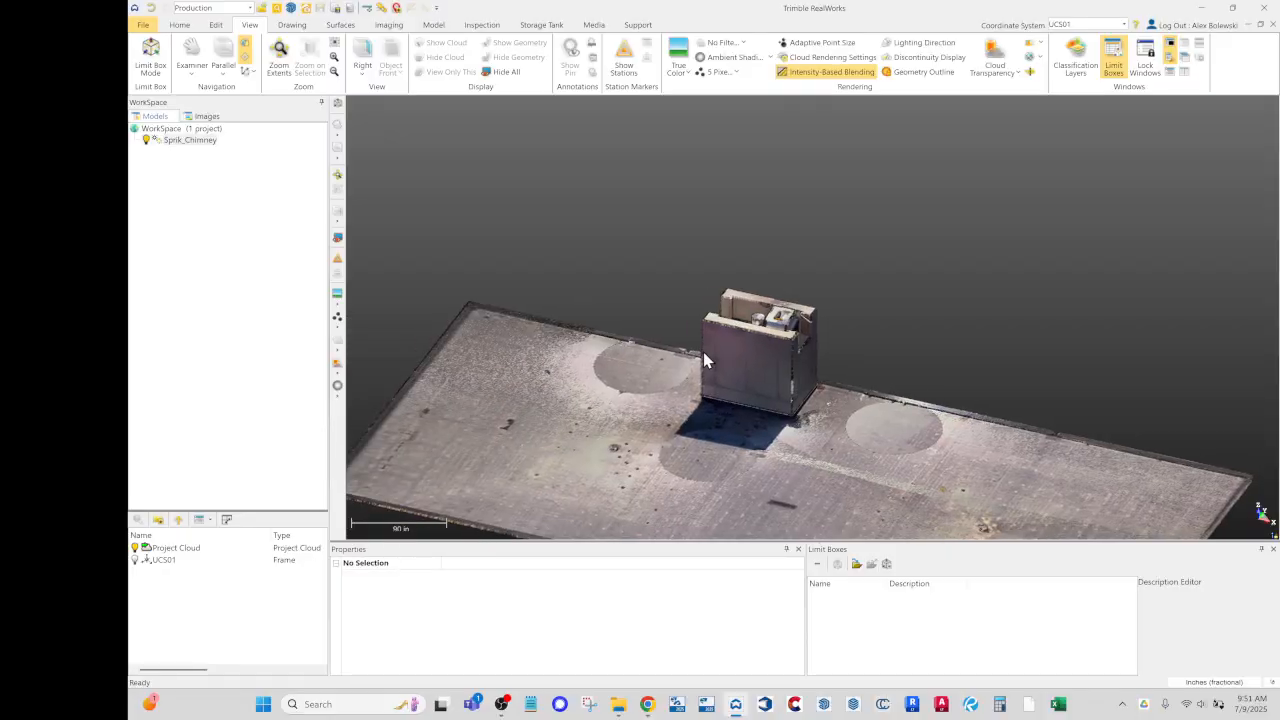
Step: Look over the chimney and the surrounding roof from several sides, including the circular scan station areas
scroll(706, 354, "up", 4)
left_click_drag(831, 363, 815, 368)
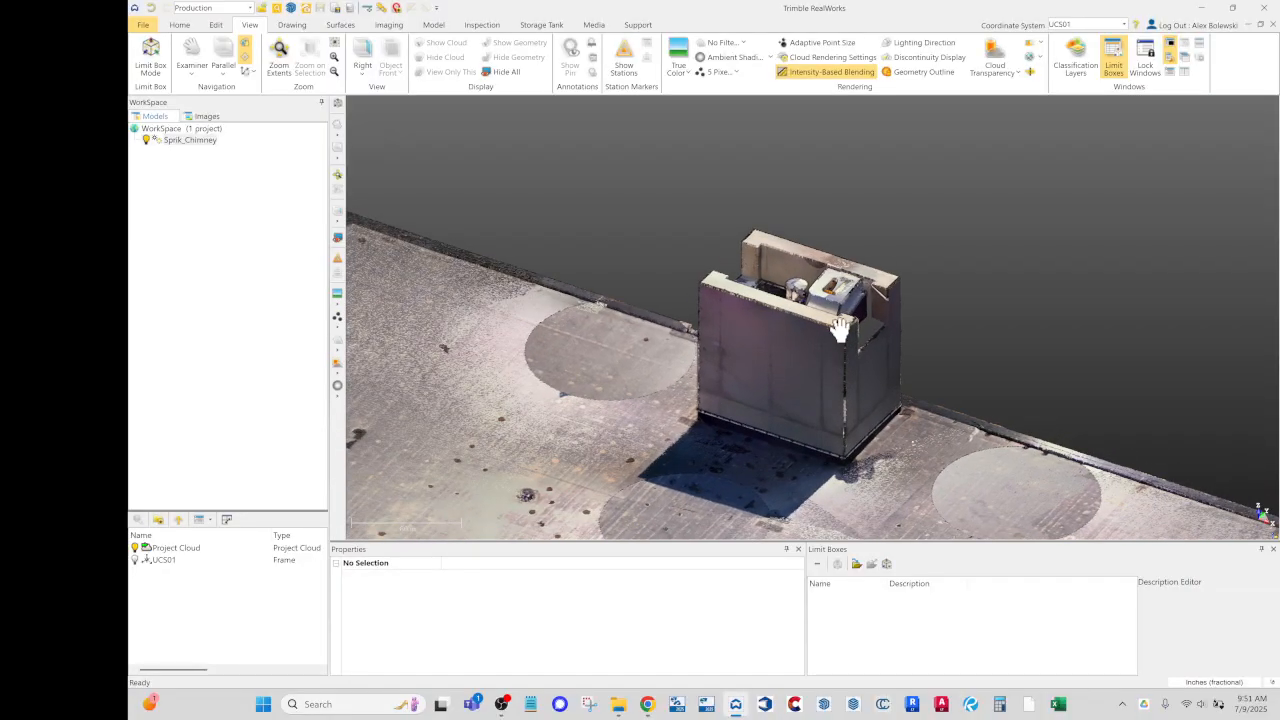
middle_click_drag(839, 330, 819, 279)
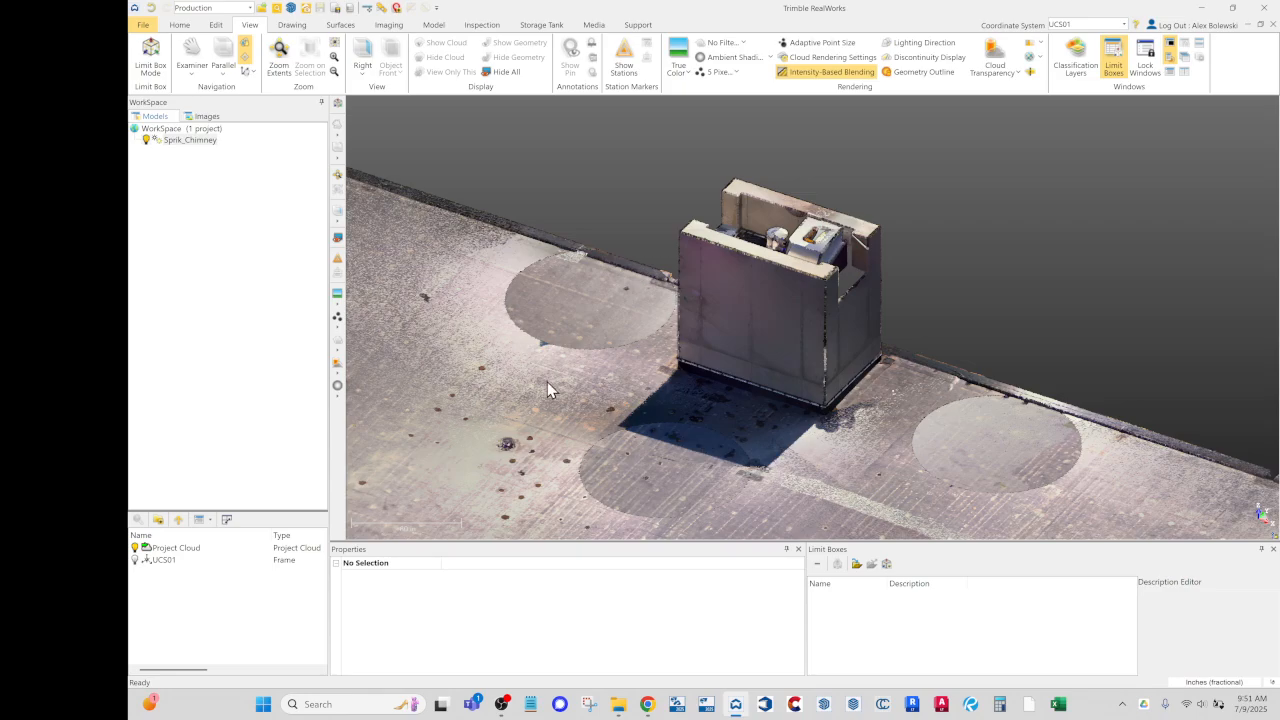
middle_click_drag(654, 296, 741, 303)
left_click_drag(803, 306, 786, 206)
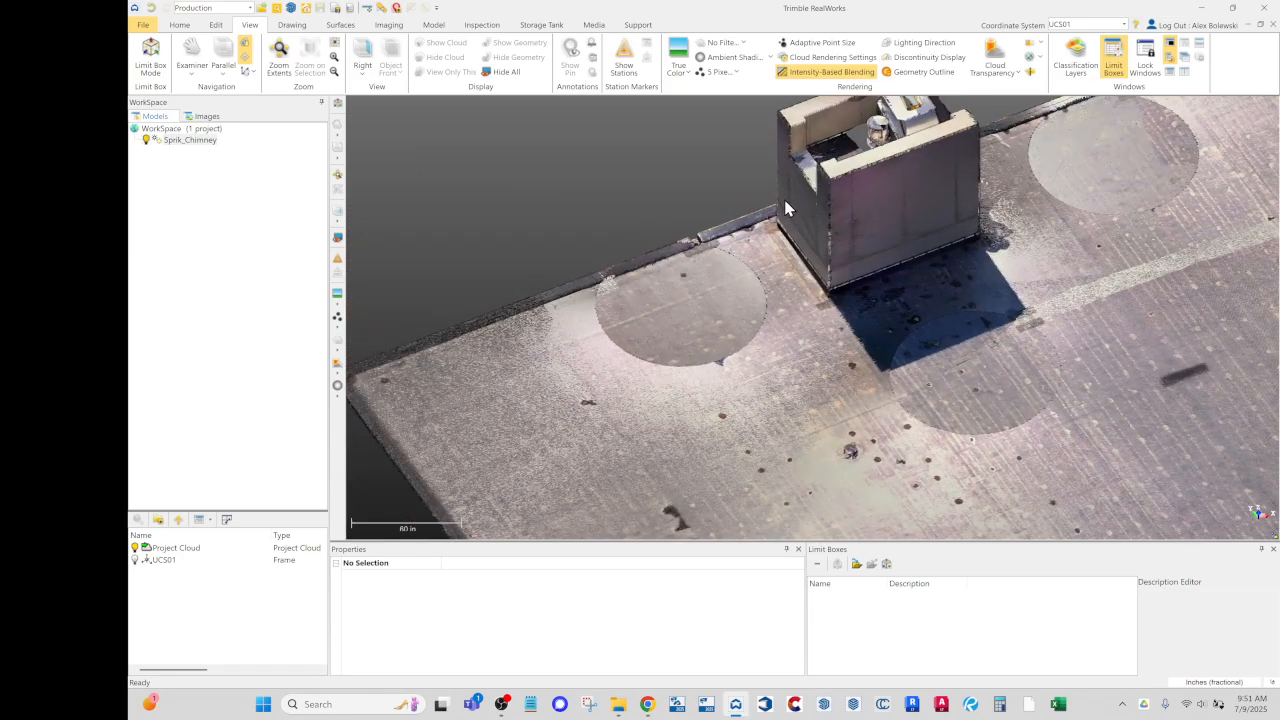
middle_click_drag(679, 277, 560, 300)
left_click_drag(719, 265, 646, 273)
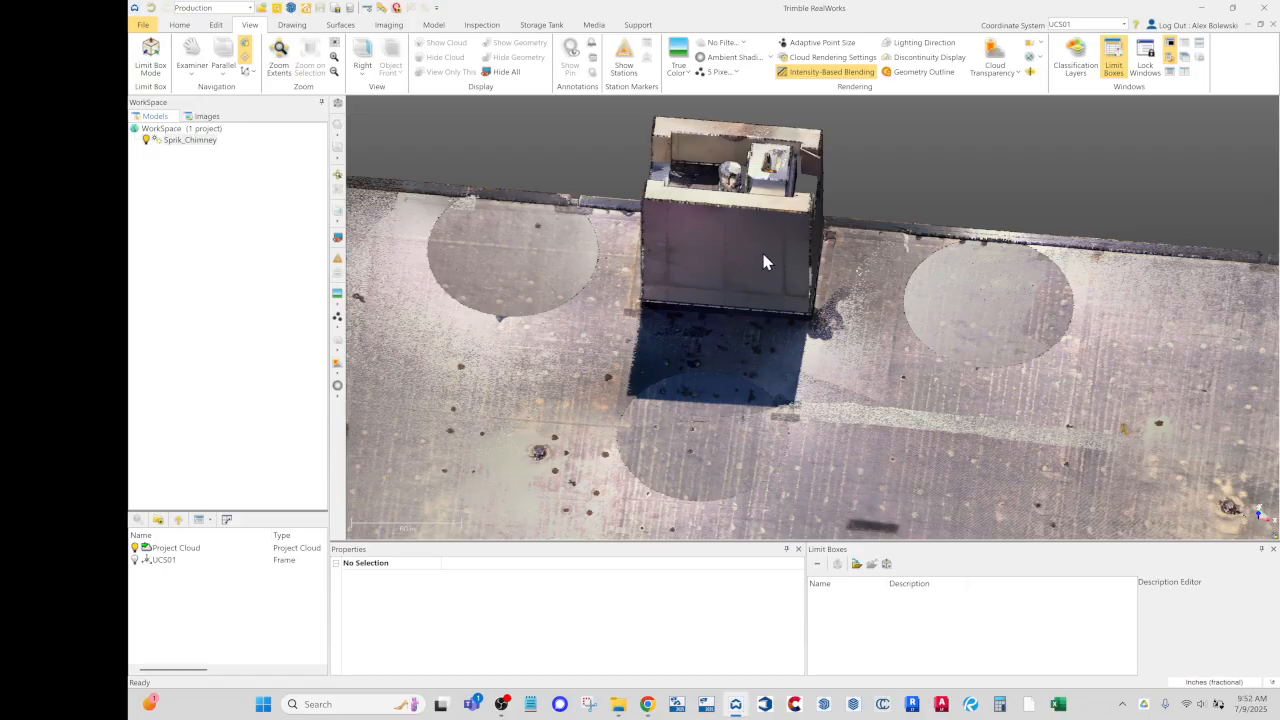
scroll(735, 322, "down", 3)
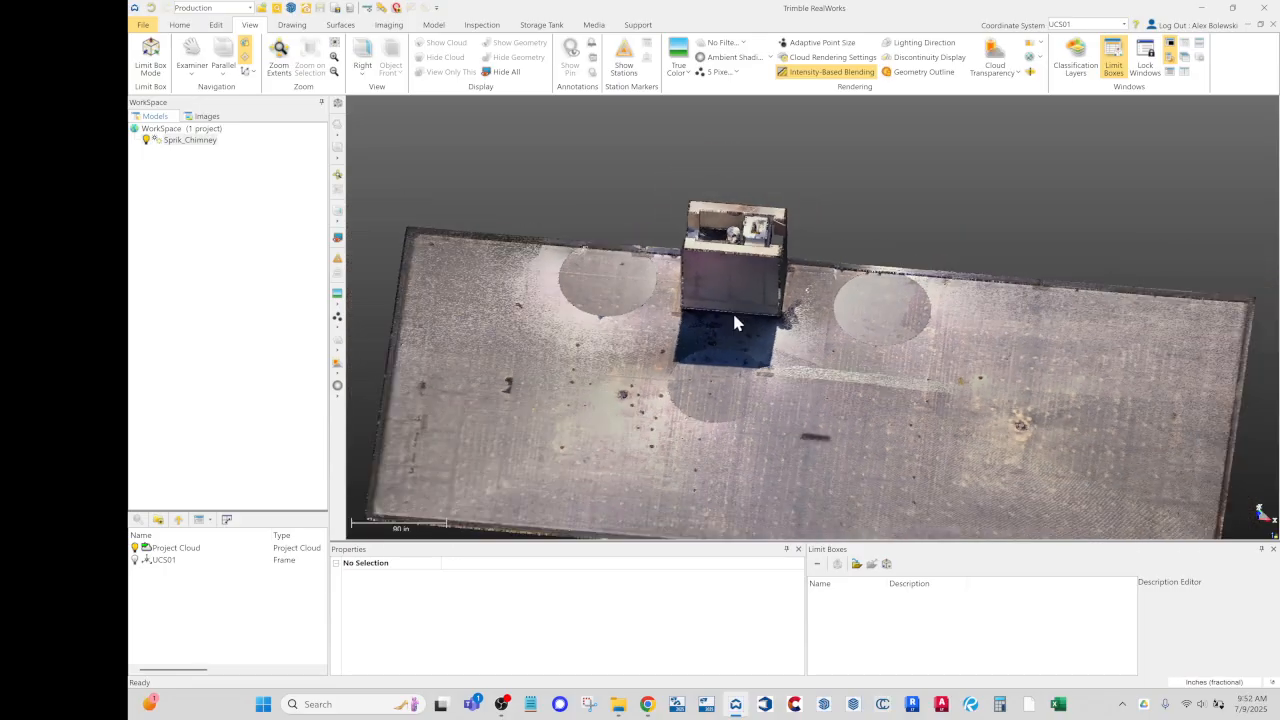
Step: Create a spatially sampled cloud from the Project Cloud with 3/16 in between points, and display the sample instead of the Project Cloud
left_click(176, 548)
left_click(215, 25)
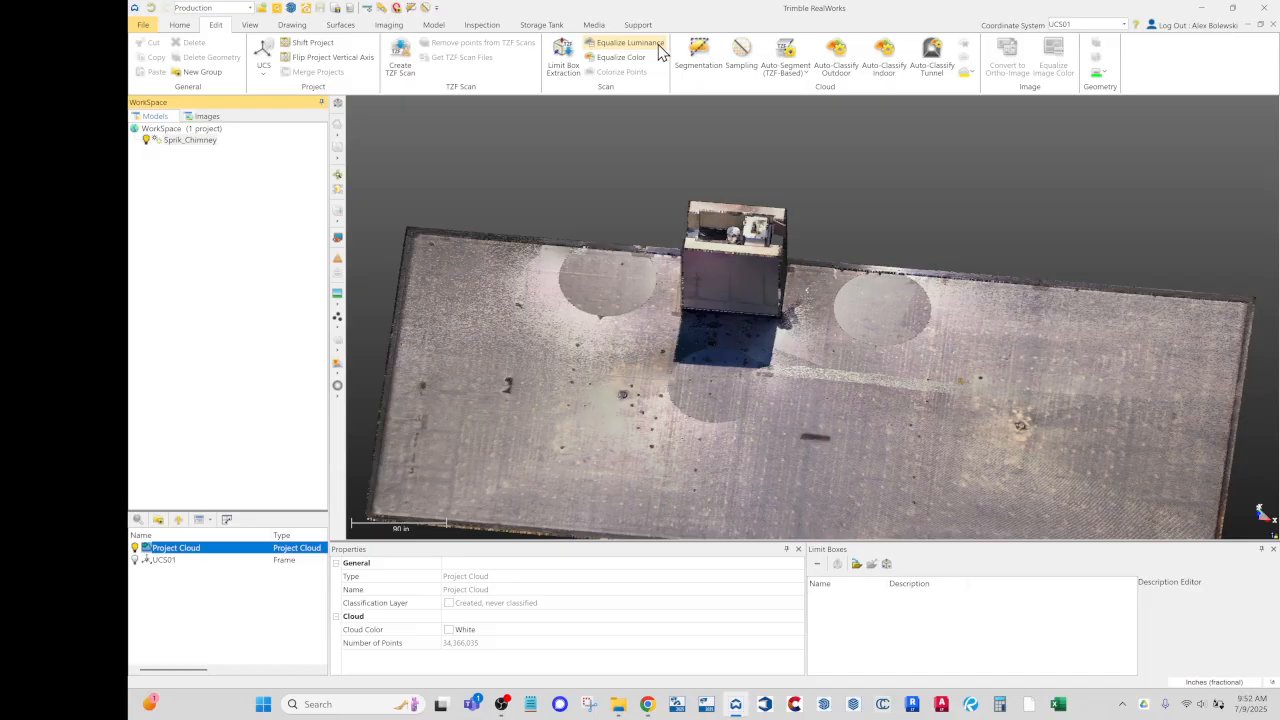
left_click(698, 55)
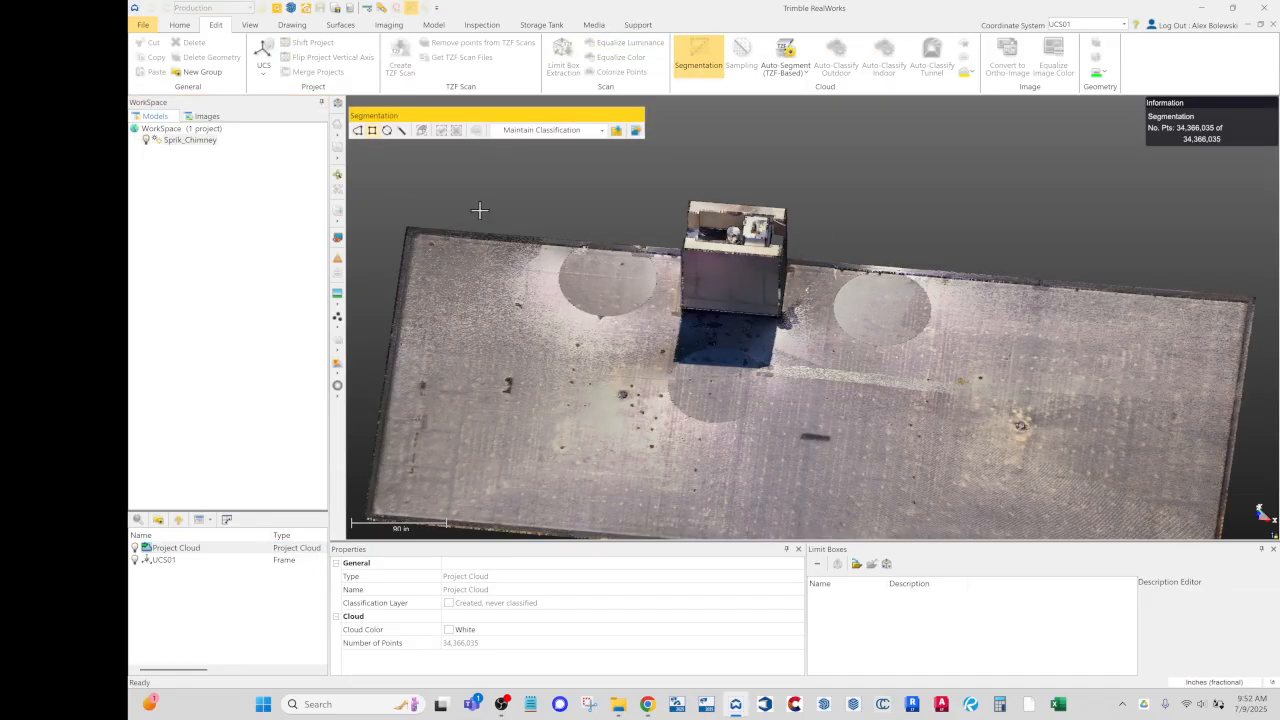
left_click(636, 131)
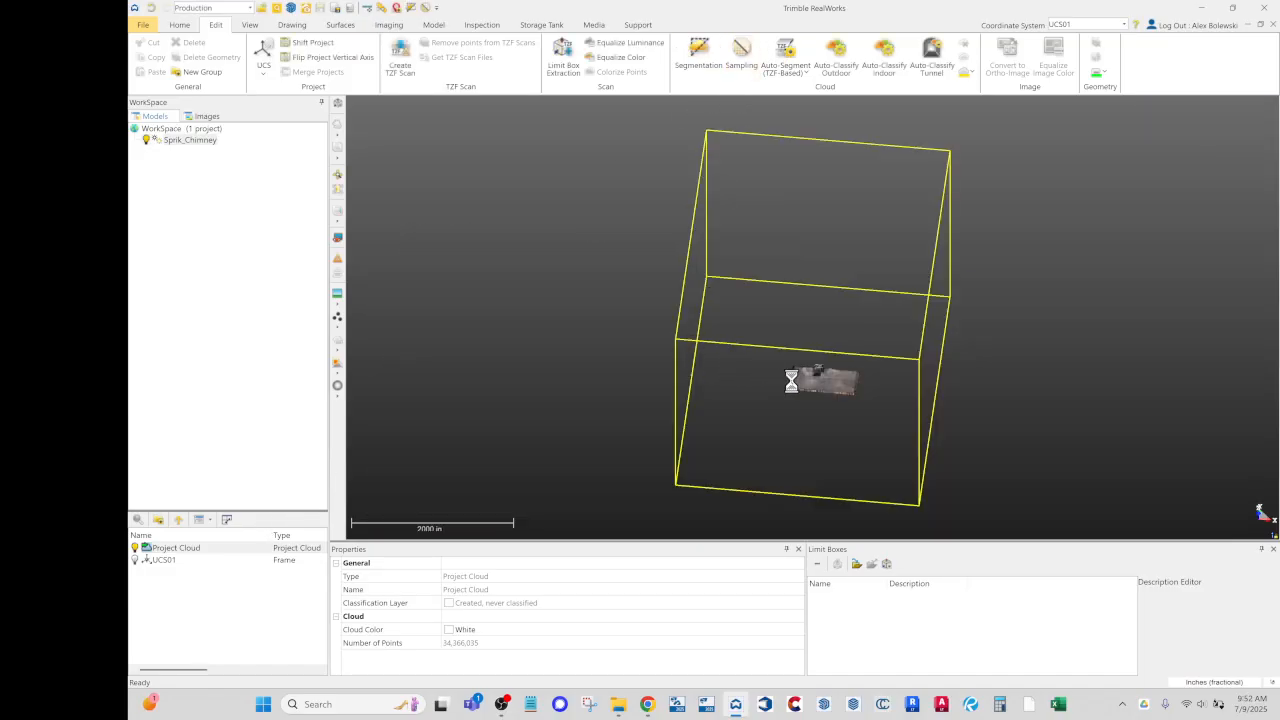
left_click(741, 56)
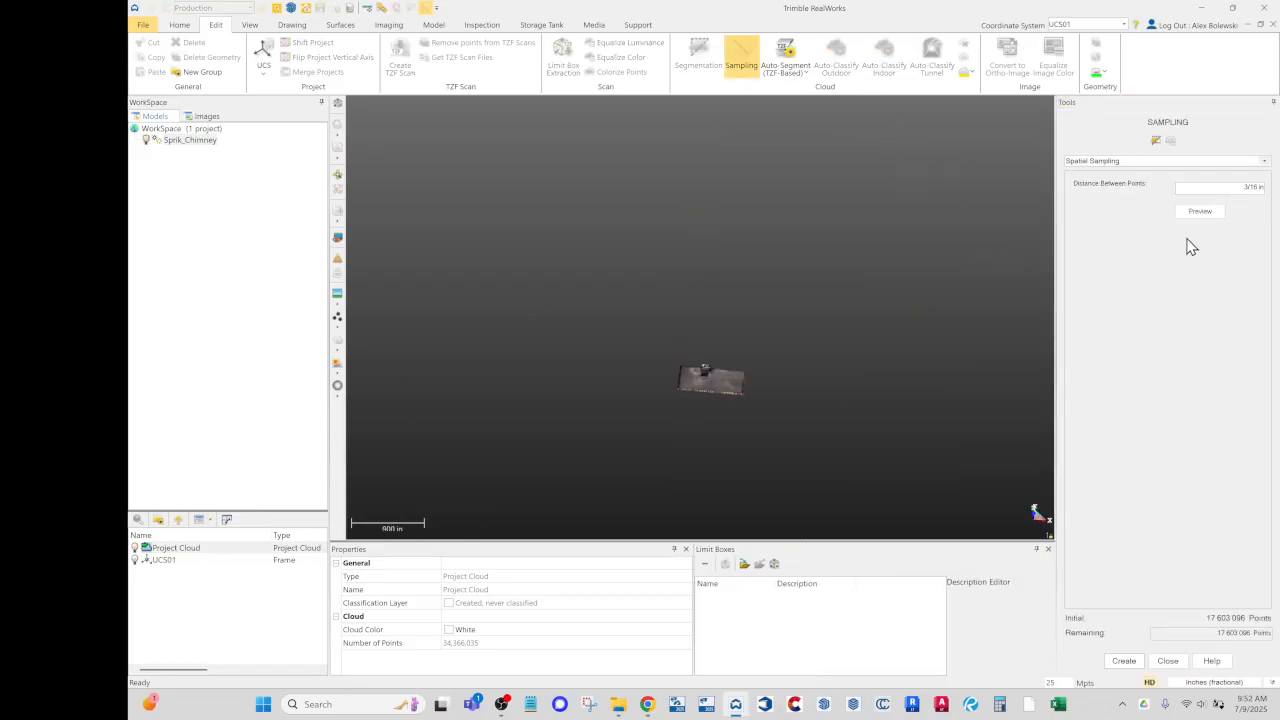
left_click(1200, 211)
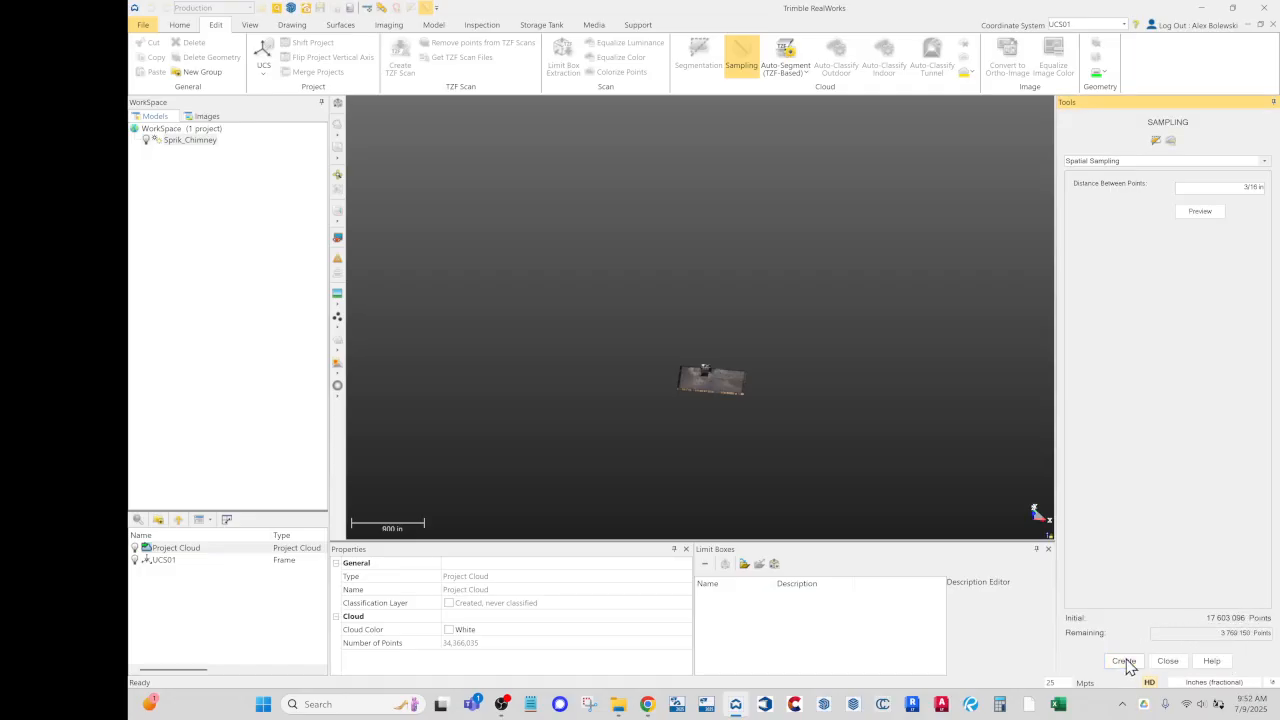
left_click(1124, 661)
scroll(765, 398, "up", 5)
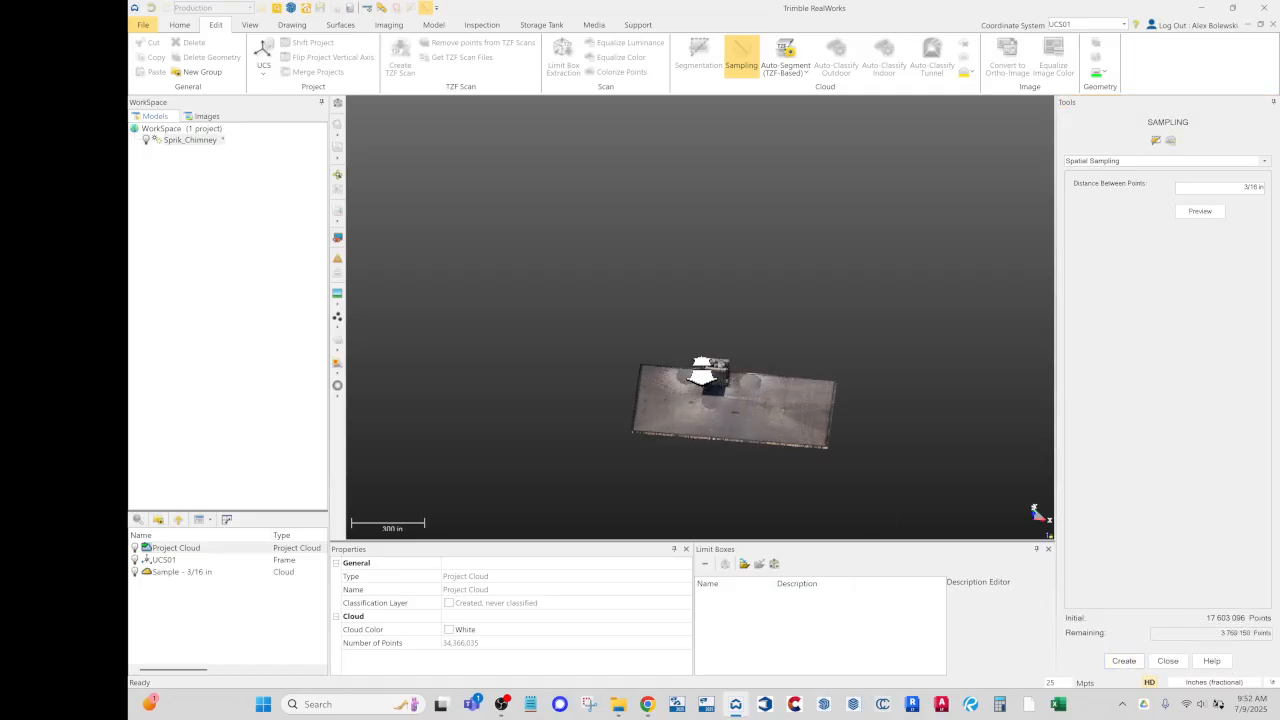
left_click(1167, 661)
double_click(185, 574)
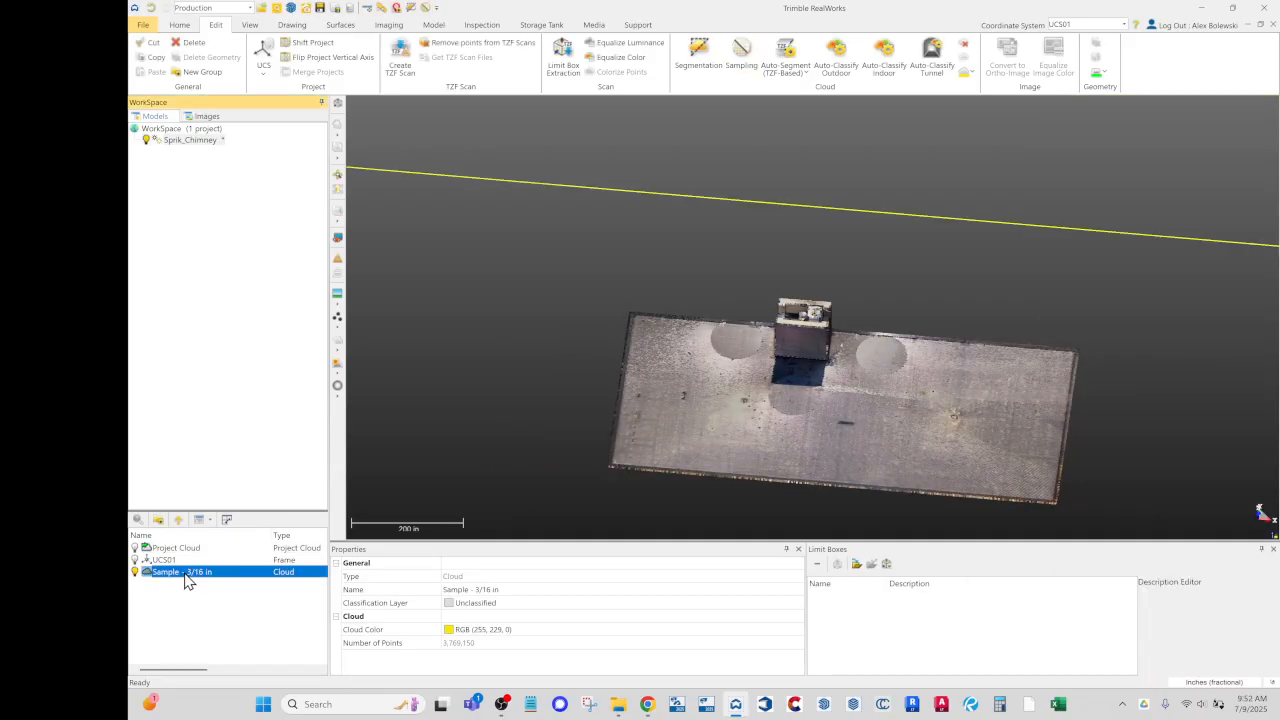
Step: Rename the 3/16 in sampled cloud as SAMPLE 01
key("F2")
type("SAMPLE")
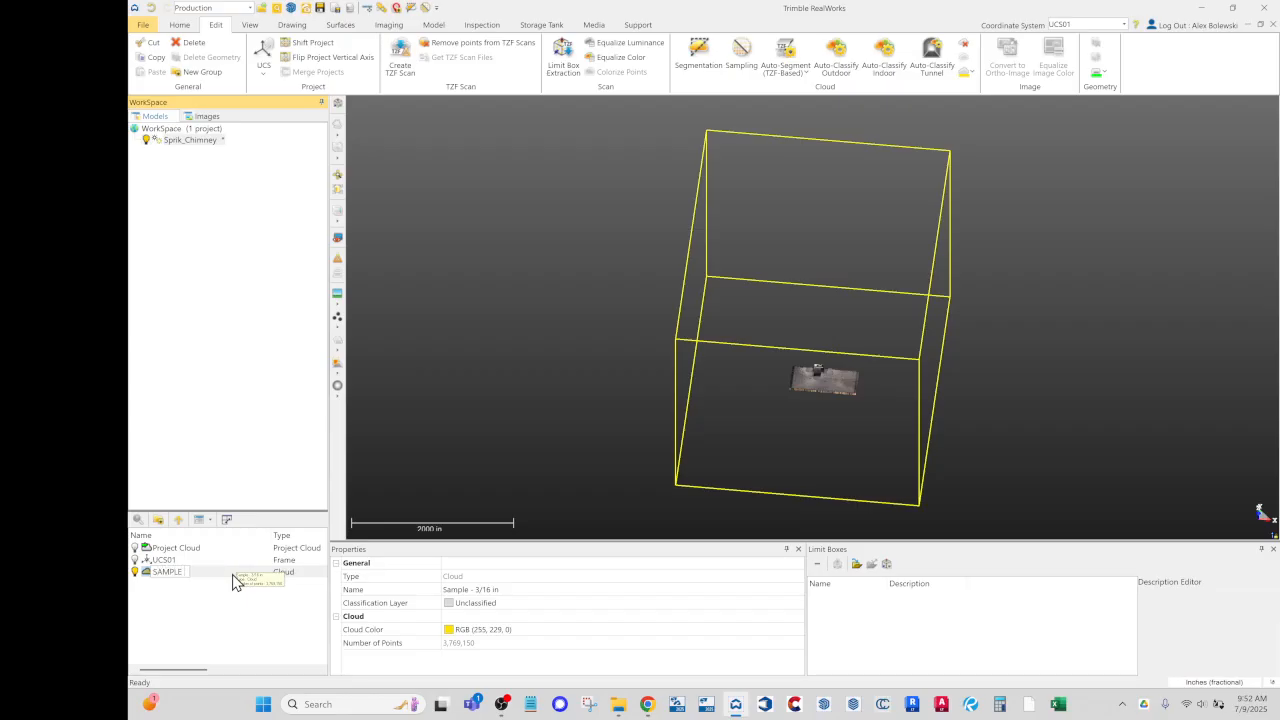
type(" 01")
key("Return")
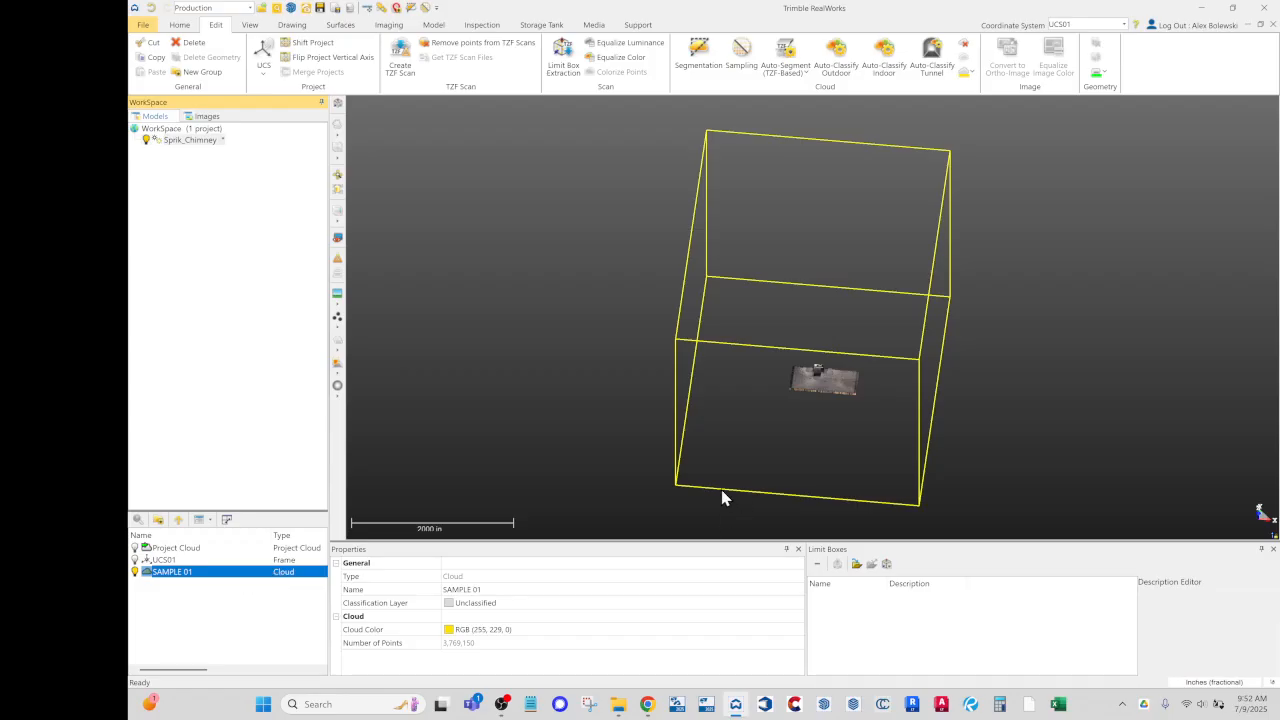
Step: Duplicate the SAMPLE 01 cloud and rename the copy as SAMPLE 02
left_click(486, 452)
scroll(760, 405, "up", 5)
scroll(760, 405, "up", 8)
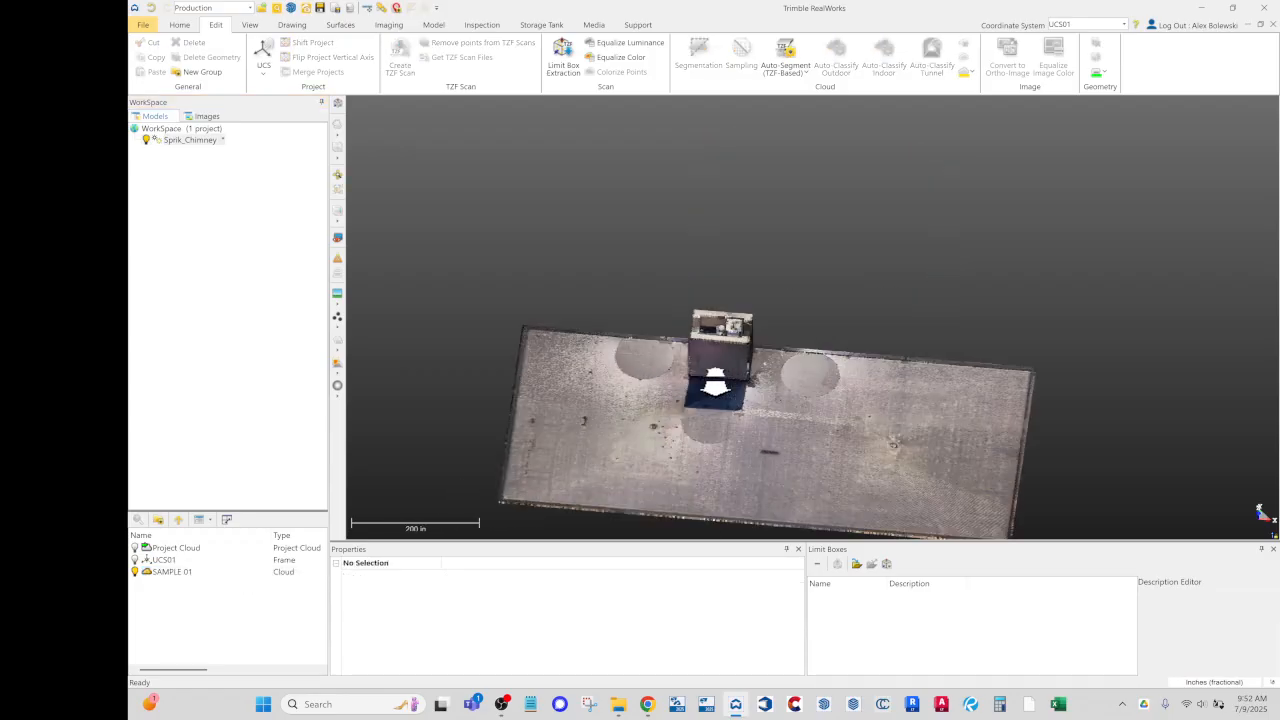
left_click(182, 571)
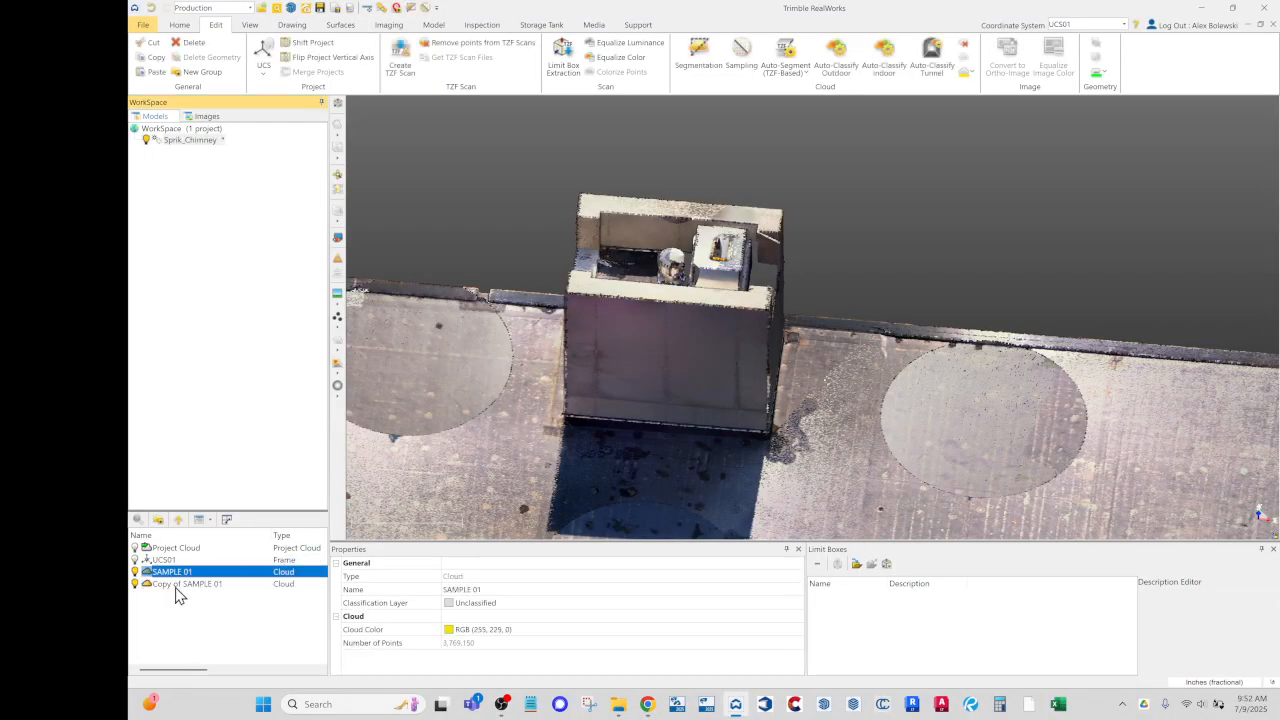
left_click(185, 584)
key("F2")
type("SAMPLE")
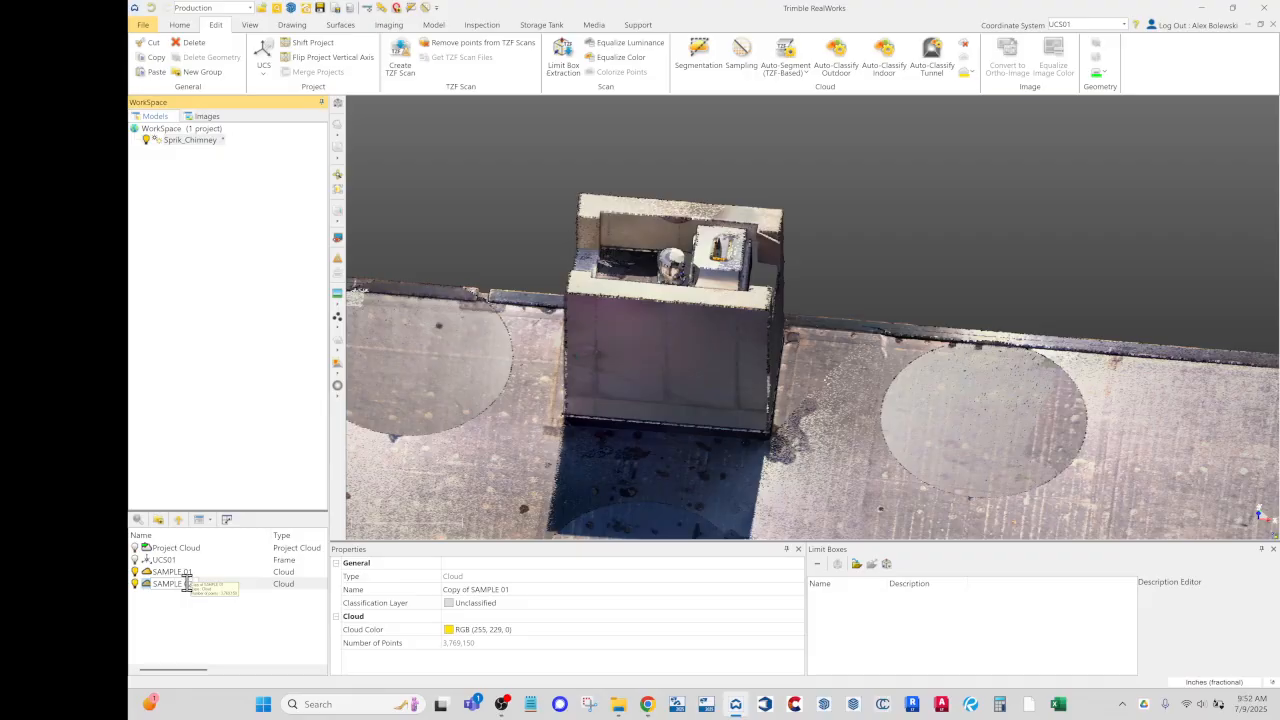
key("Return")
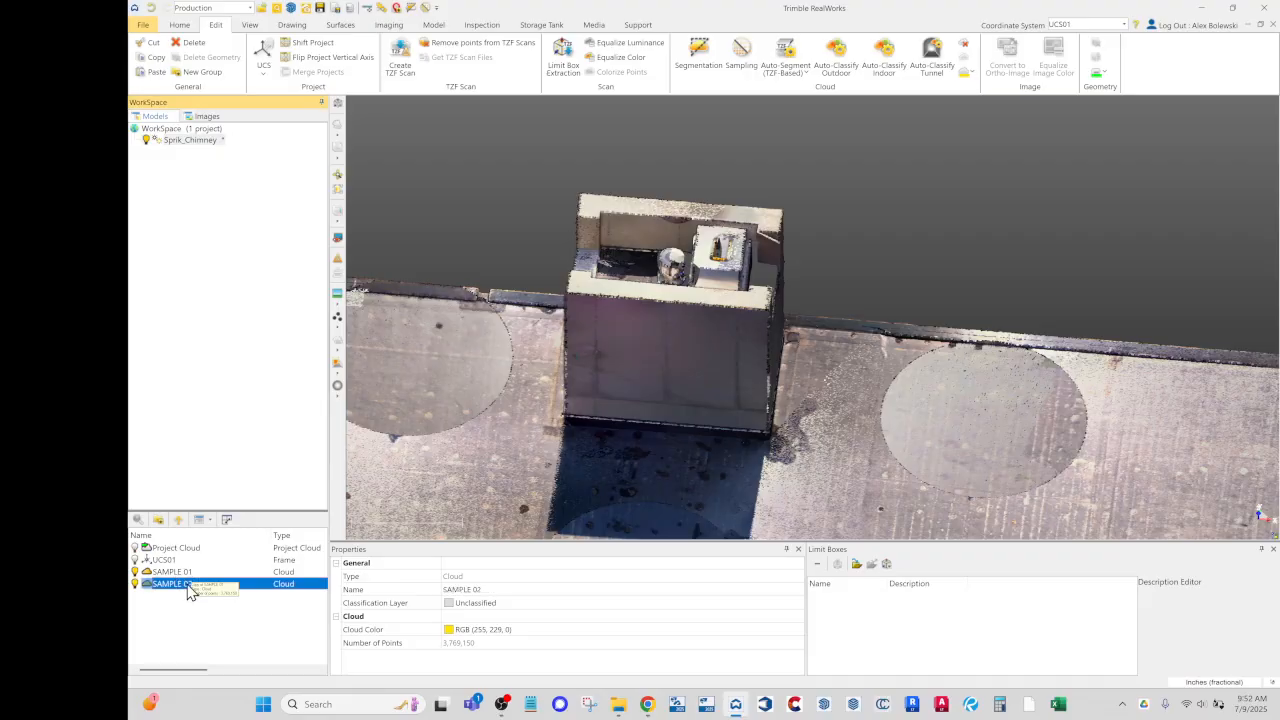
Step: Display only SAMPLE 02, start the Segmentation tool on it and set the view to Top
scroll(651, 295, "up", 4)
mouse_move(609, 313)
left_mouse_down()
mouse_move(666, 311)
mouse_move(610, 314)
left_mouse_up()
scroll(486, 359, "down", 3)
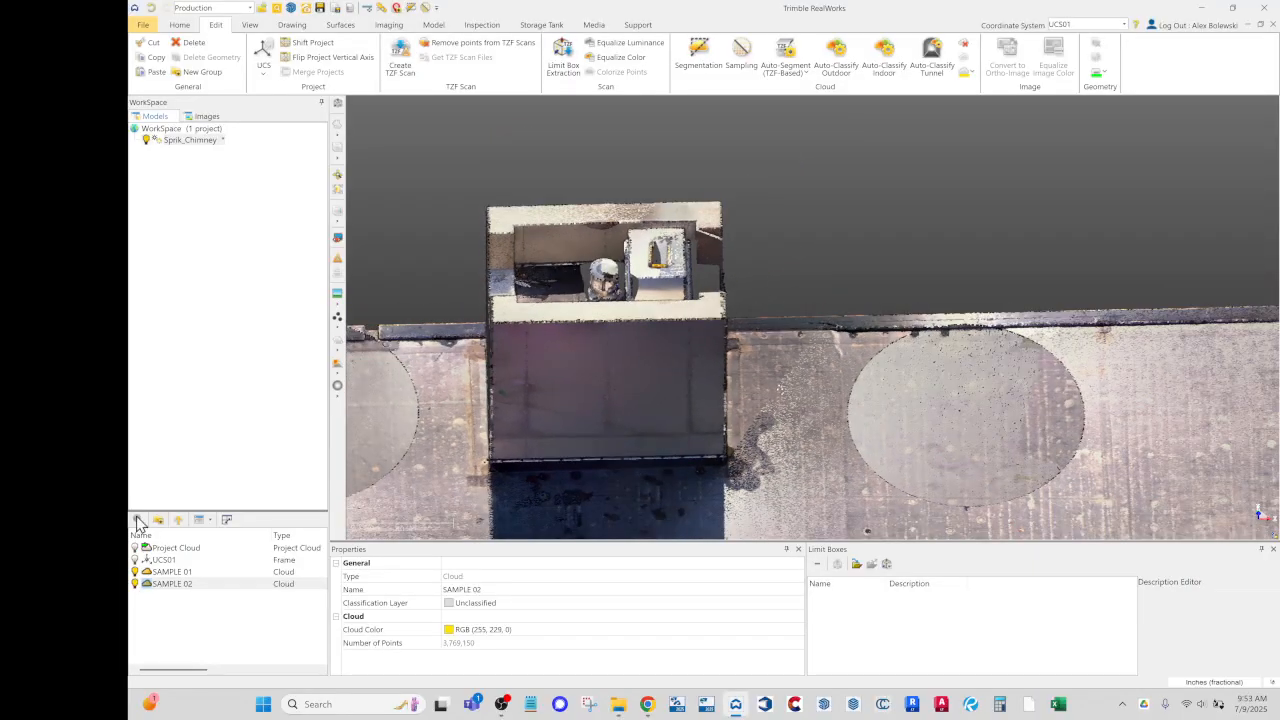
scroll(811, 297, "down", 6)
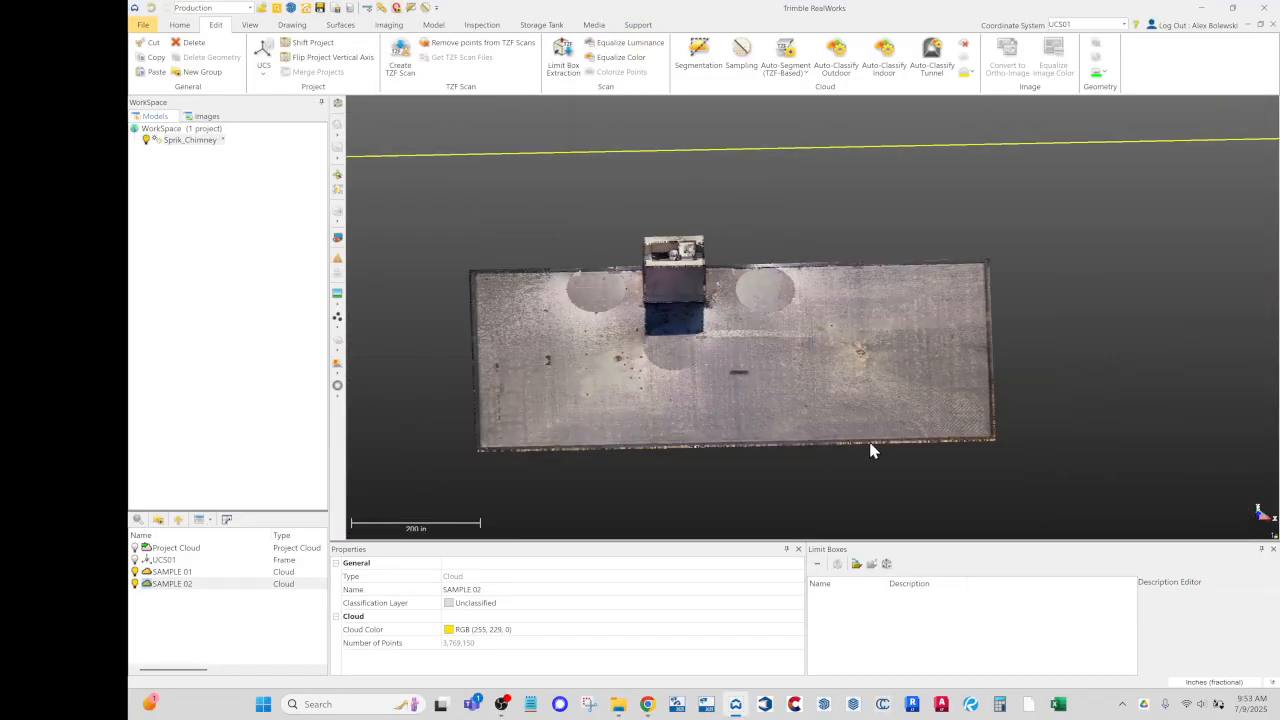
scroll(677, 320, "up", 5)
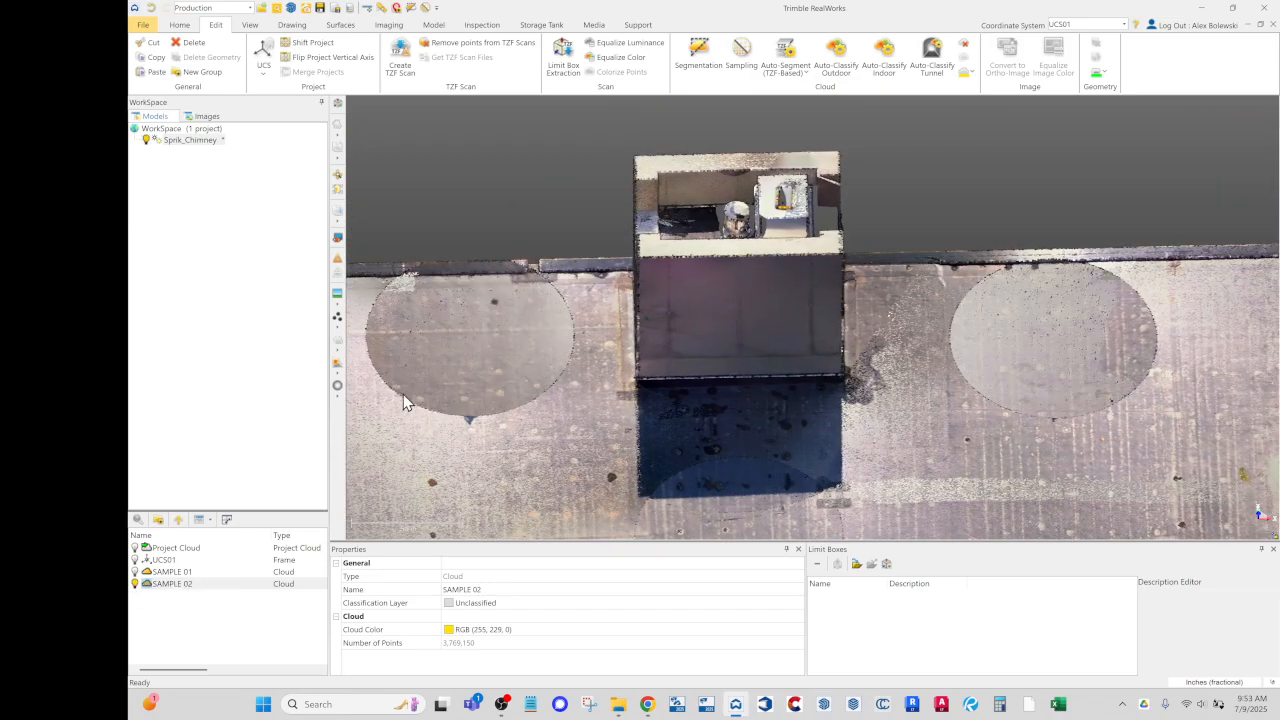
left_click(698, 57)
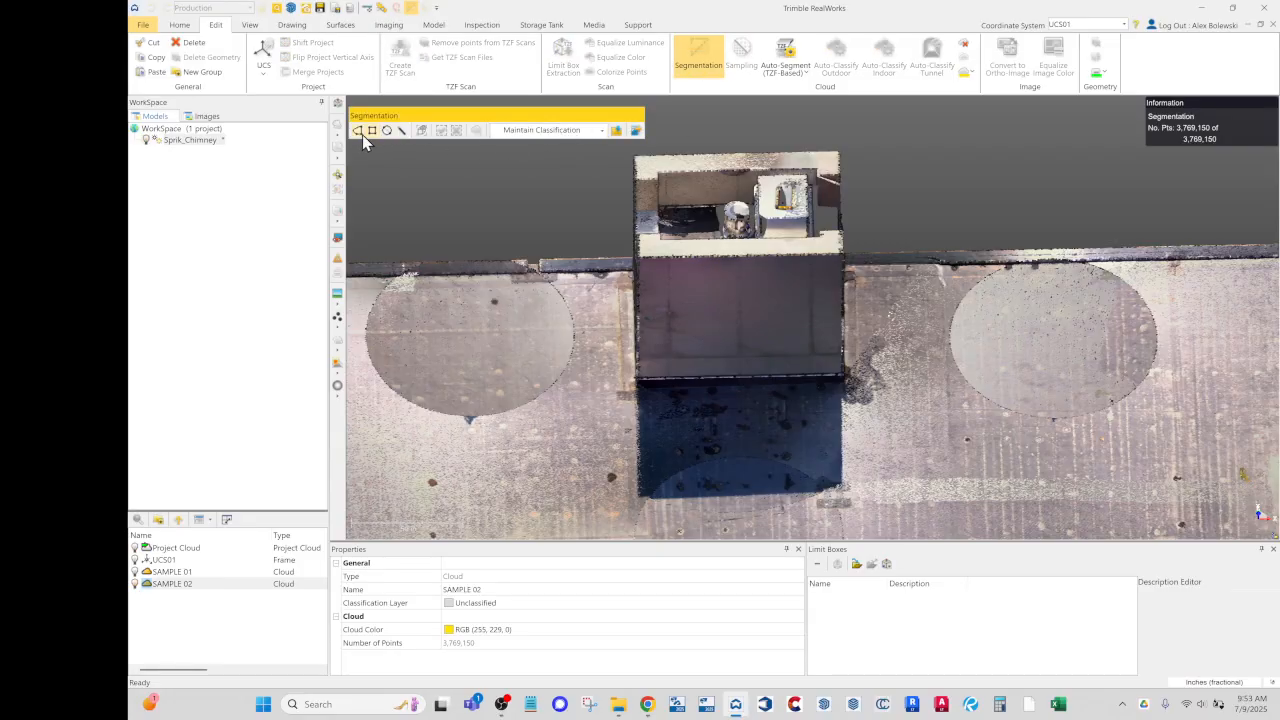
left_click(339, 216)
middle_click_drag(898, 446, 898, 355)
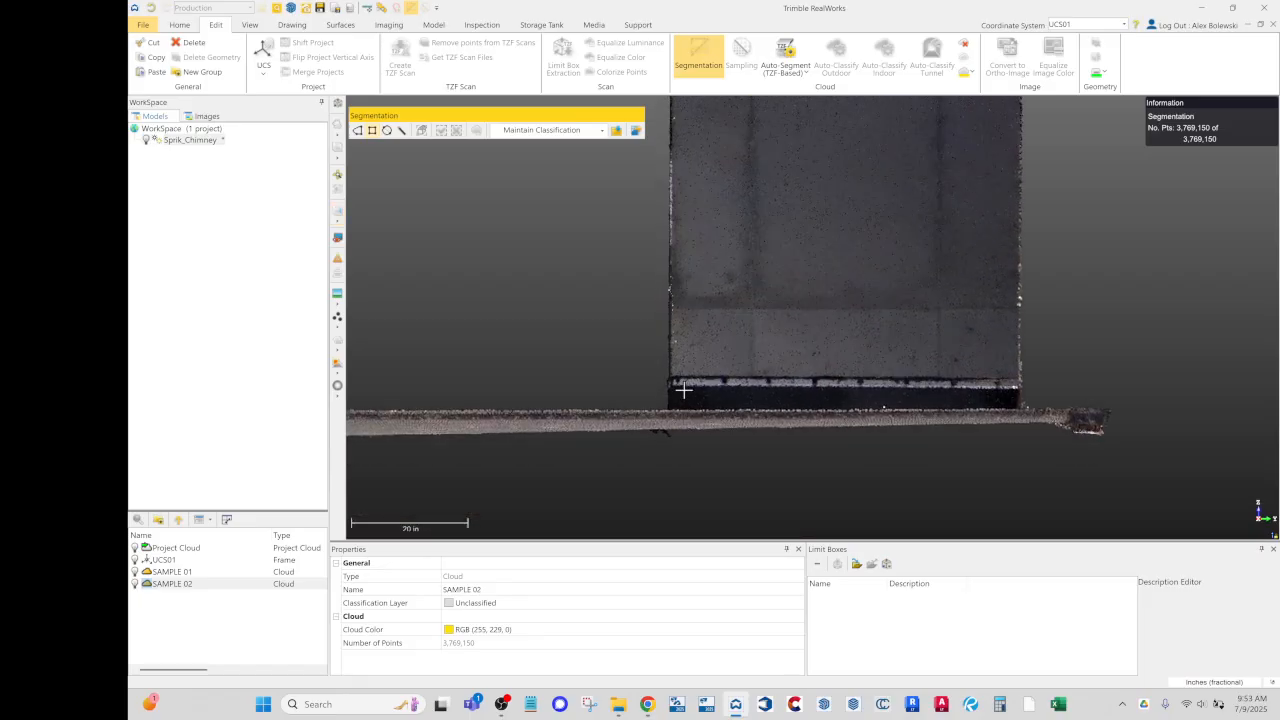
left_click_drag(684, 390, 391, 260)
left_click(337, 231)
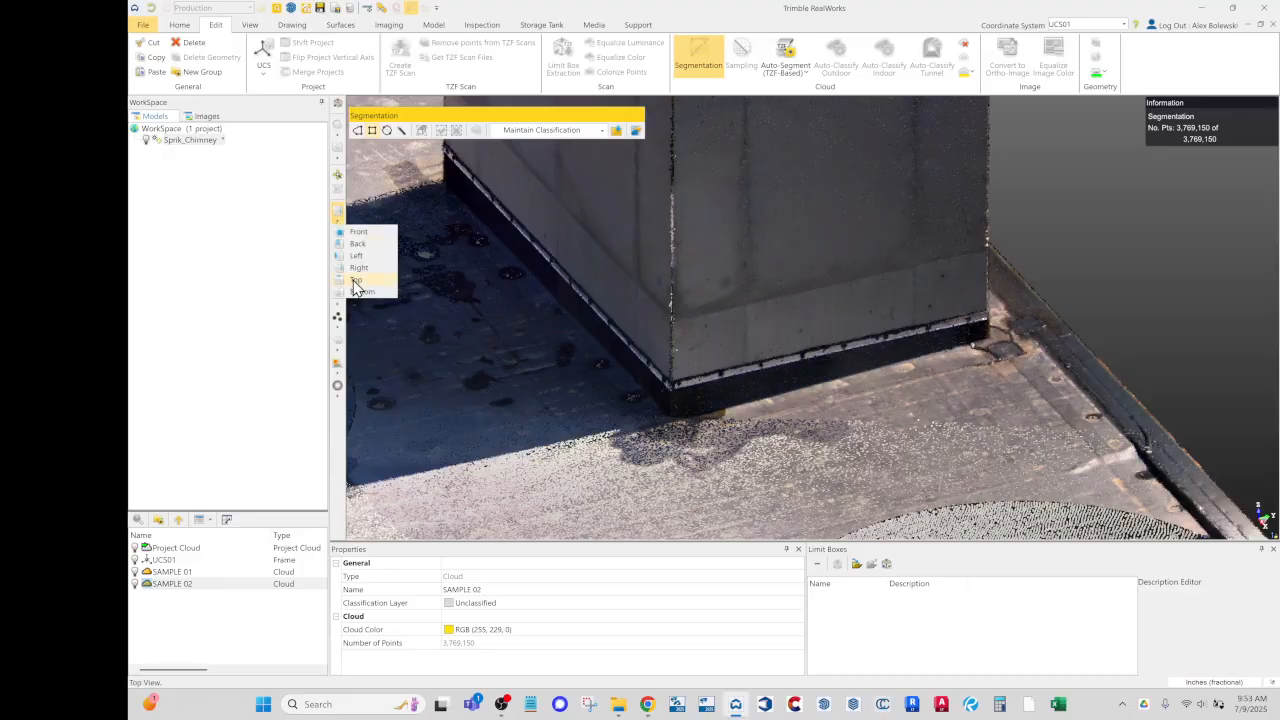
left_click(355, 284)
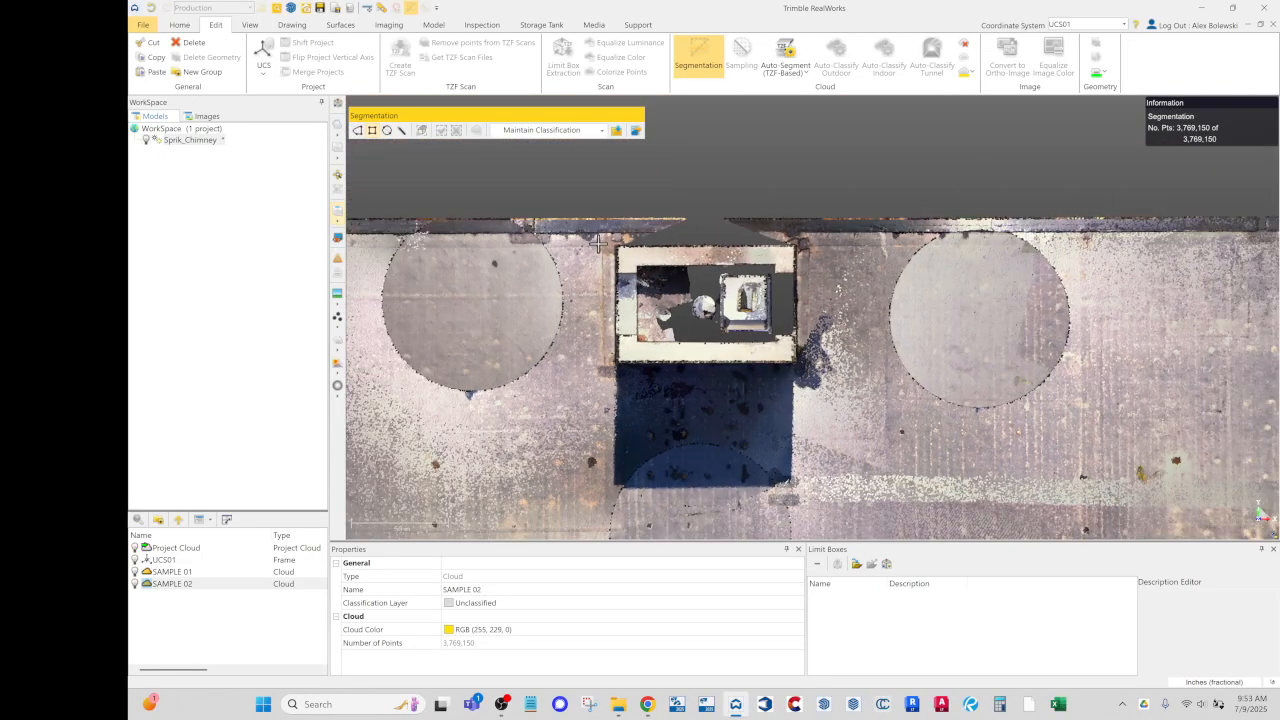
Step: Fence a rectangle around the chimney and a strip of adjoining roof, and keep only the points inside it
scroll(618, 244, "up", 2)
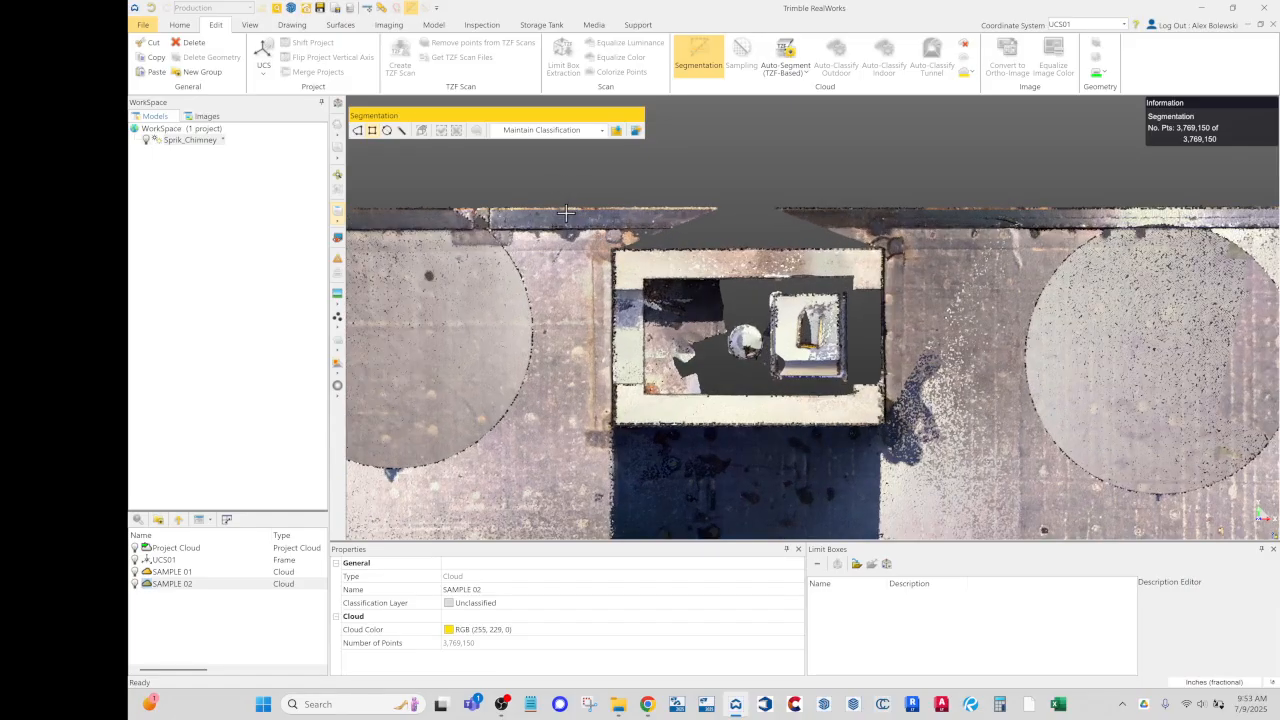
scroll(567, 201, "down", 1)
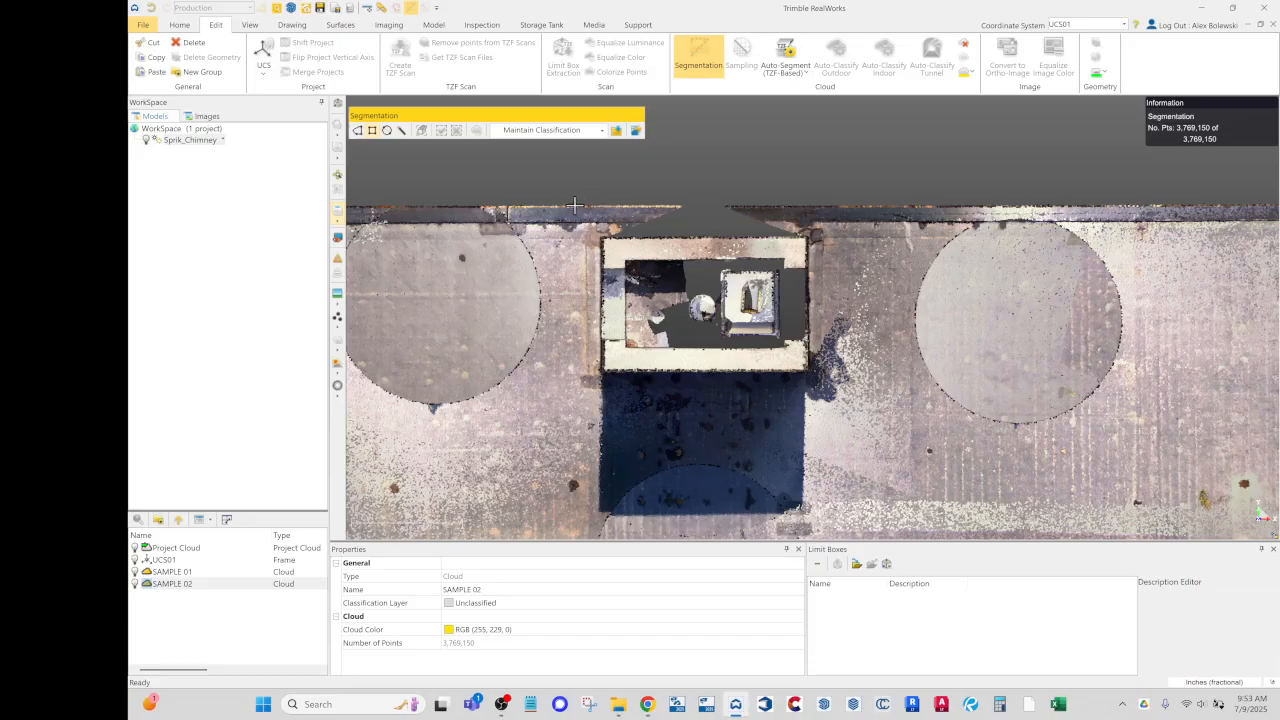
left_click_drag(546, 166, 868, 424)
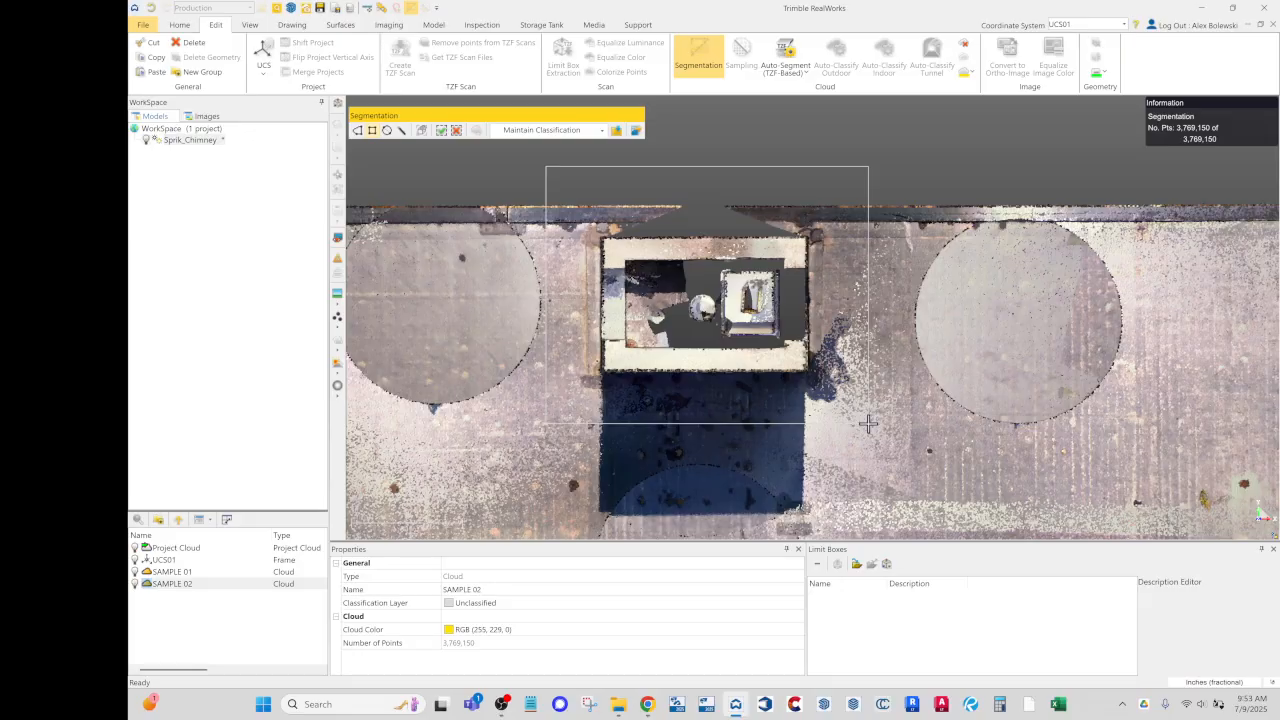
key("o")
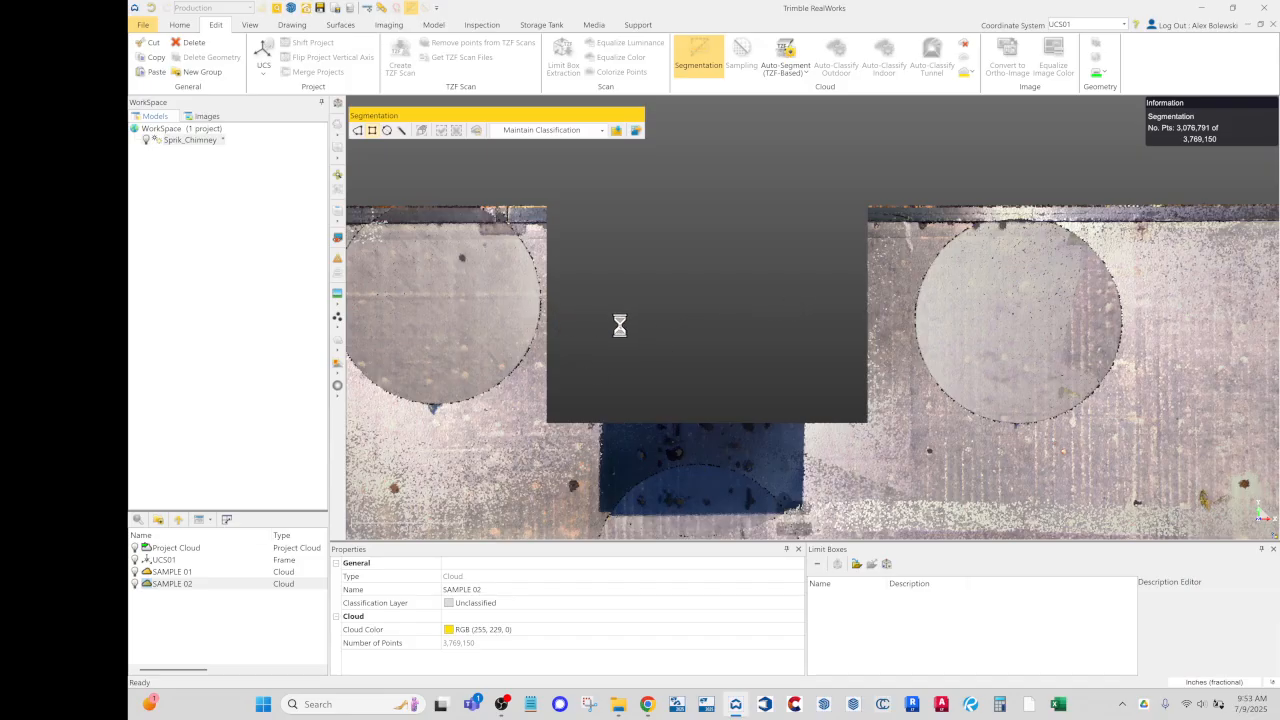
key("ctrl+z")
left_click_drag(557, 171, 557, 171)
key("i")
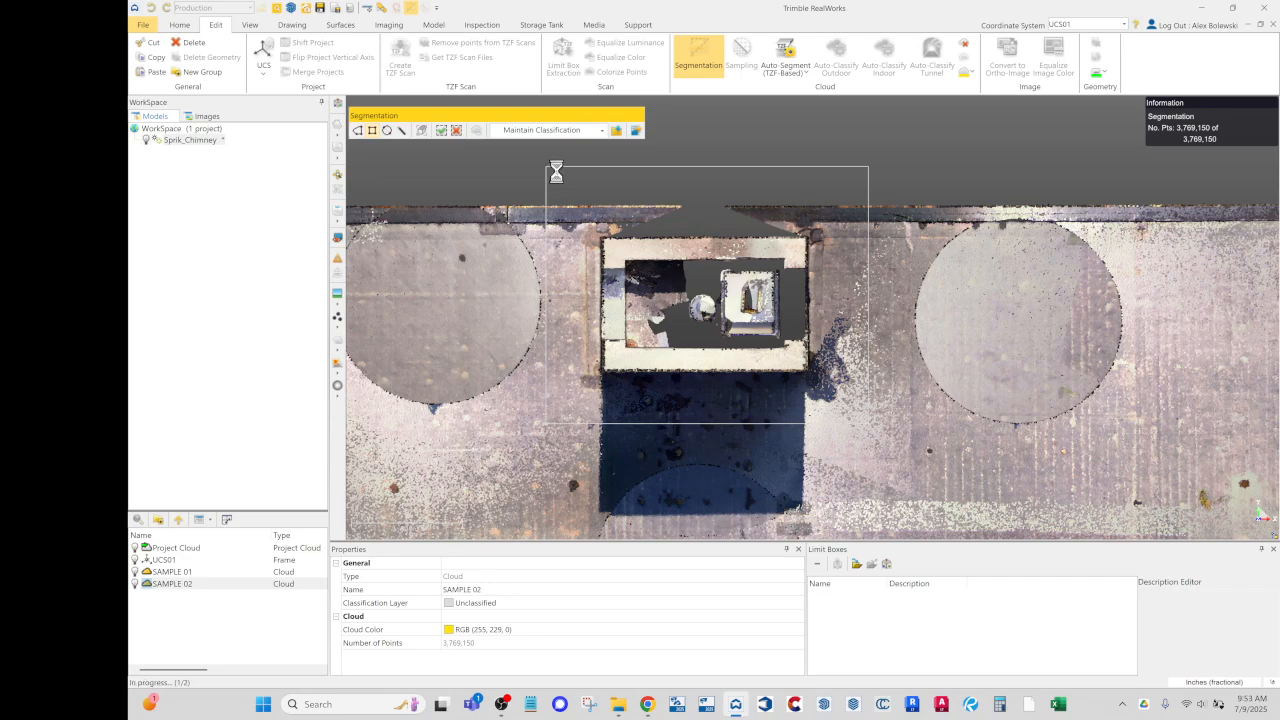
Step: Create a separate cloud from the fenced chimney points and close the Segmentation tool
left_click(636, 130)
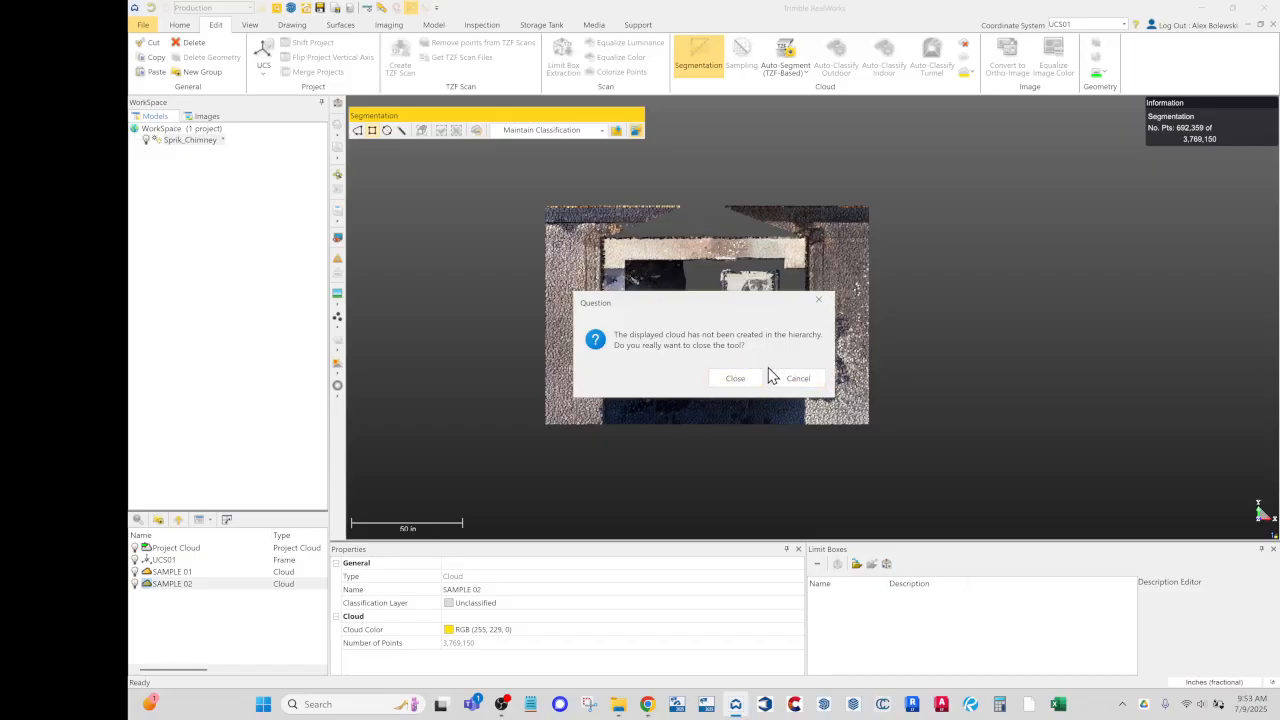
left_click(733, 378)
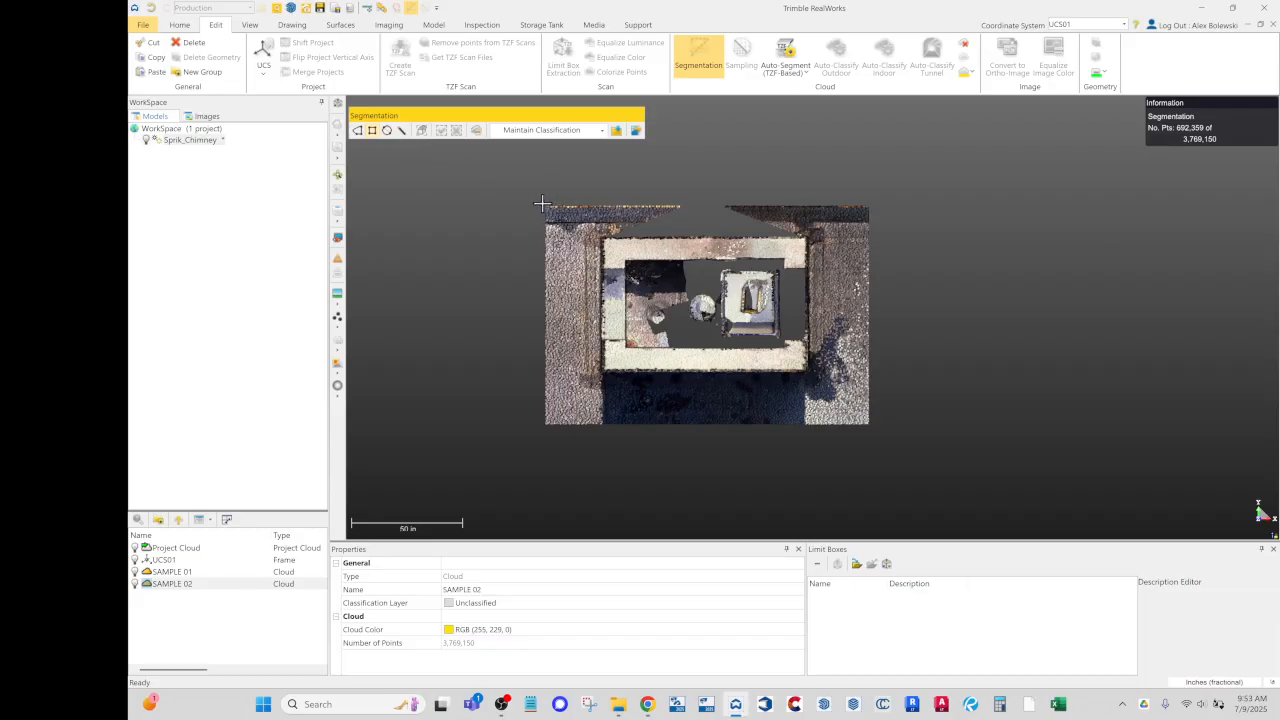
left_click_drag(541, 204, 871, 427)
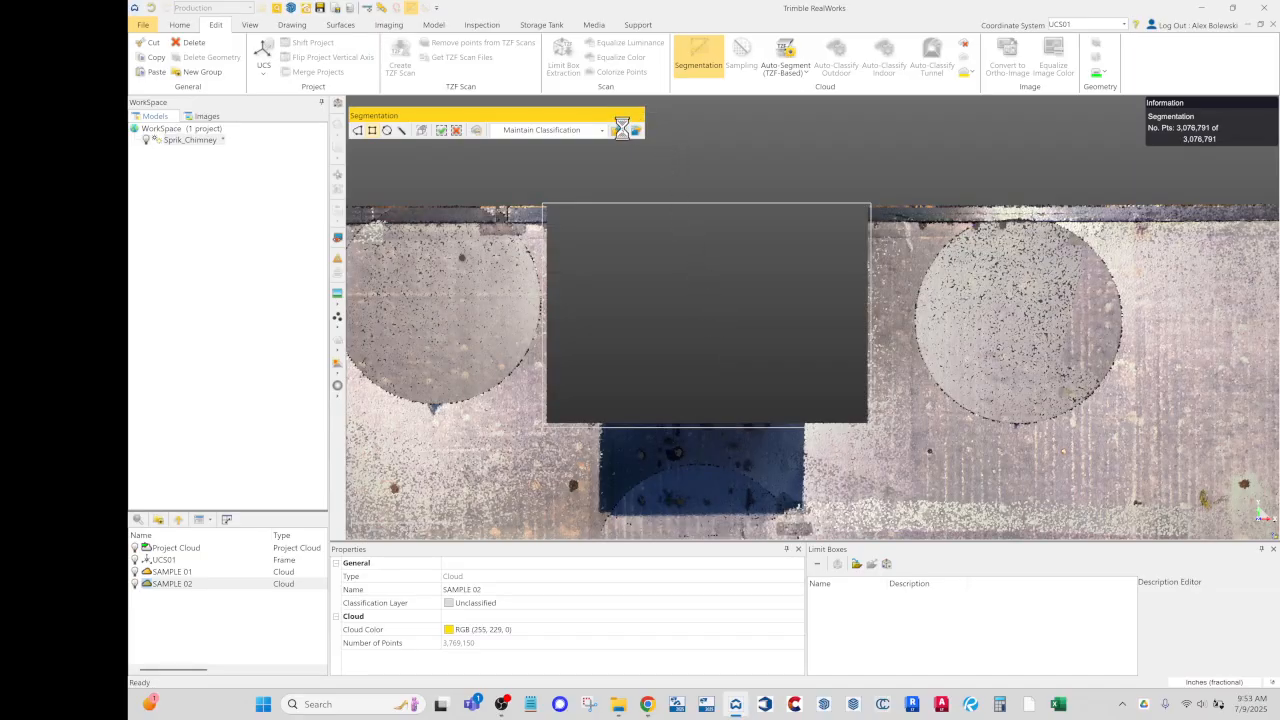
left_click(635, 131)
Step: Display the leftover SAMPLE 02 roof cloud without the segmented chimney cloud, and delete SAMPLE 02
left_click(189, 586)
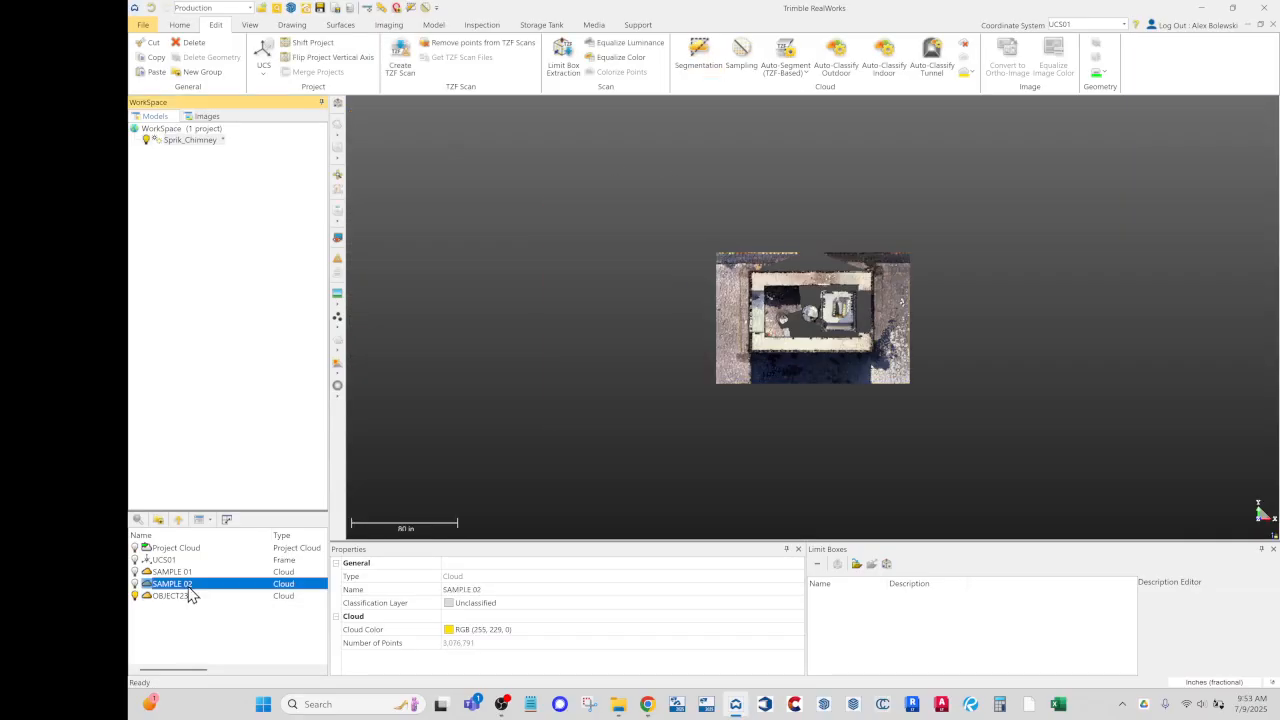
left_click(135, 584)
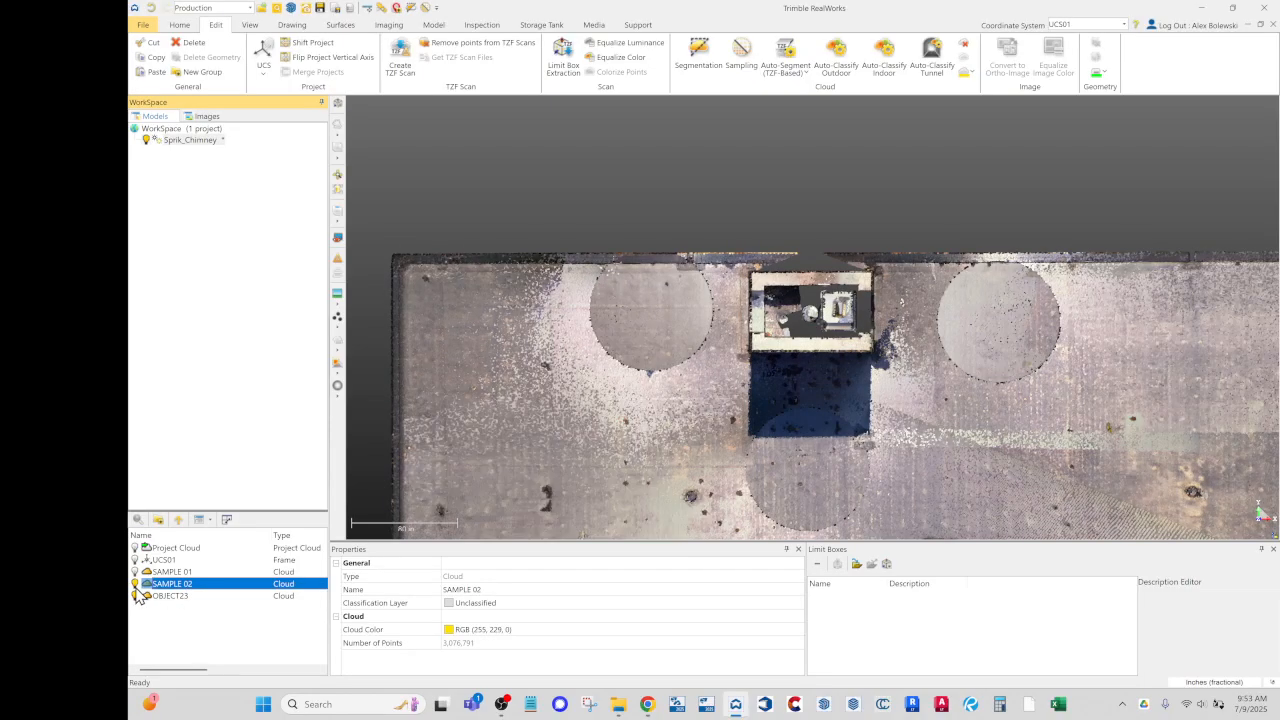
left_click(136, 596)
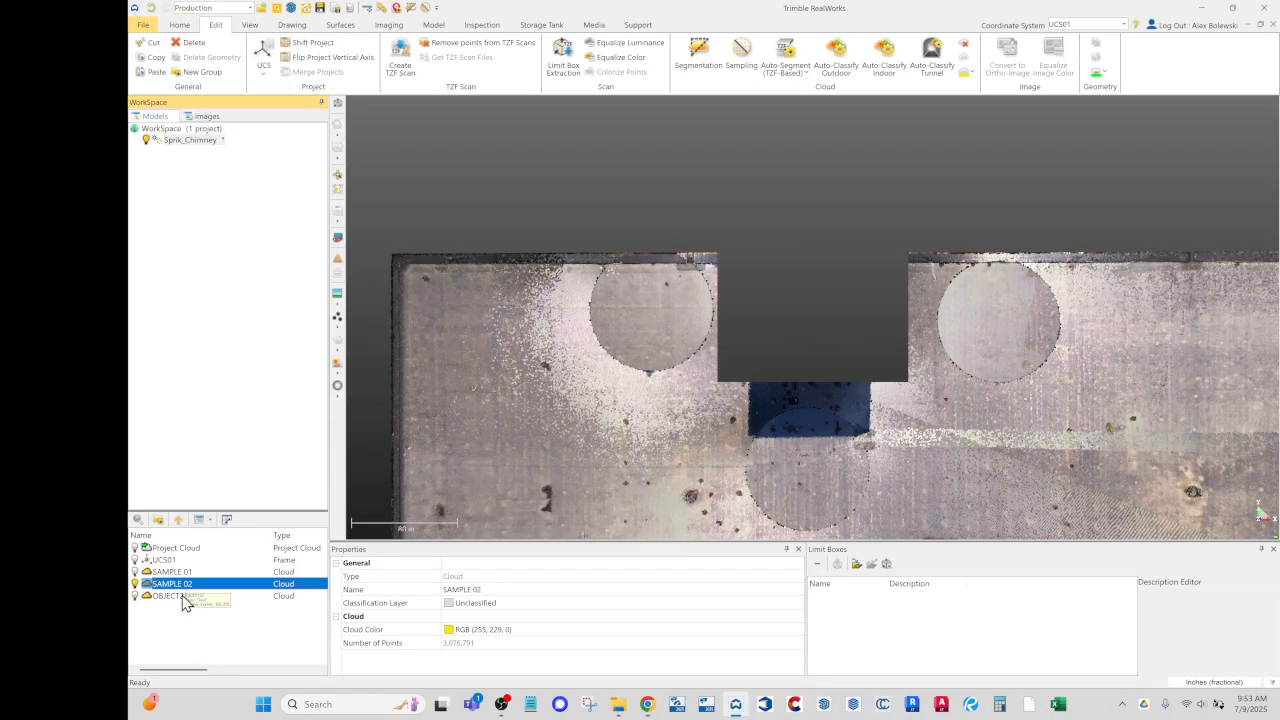
key("Delete")
left_click(722, 378)
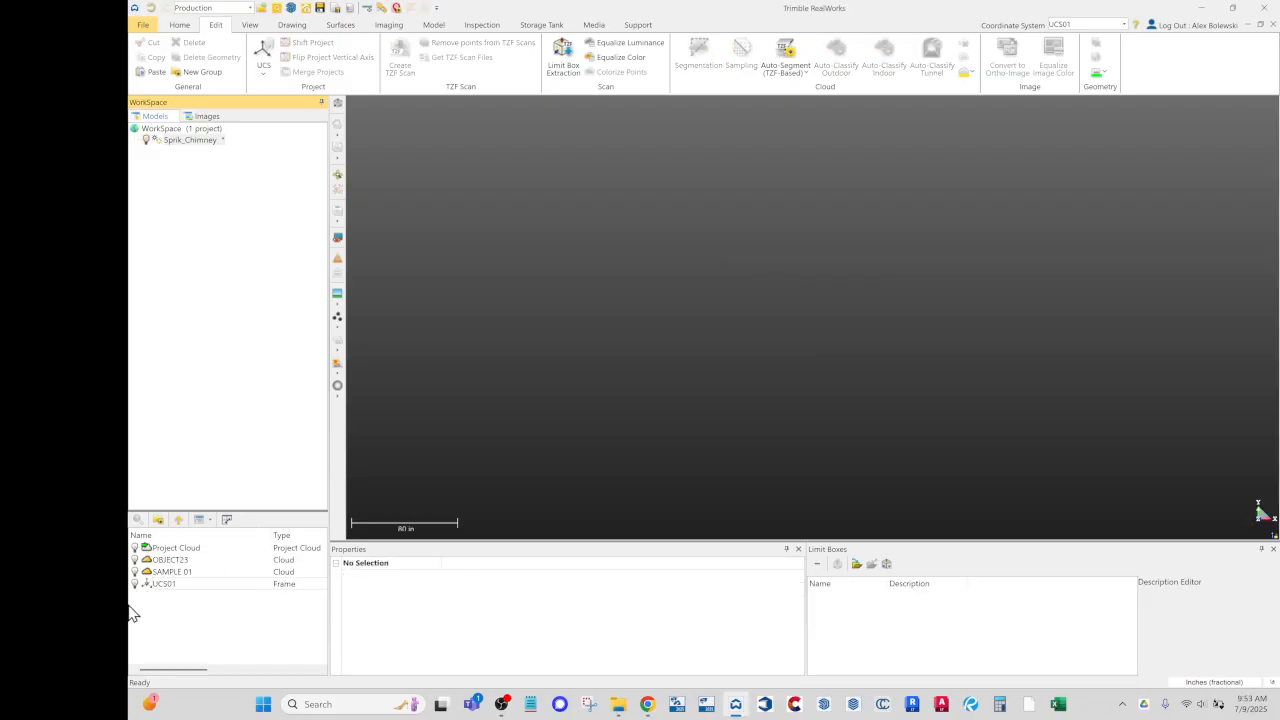
Step: Rename the segmented chimney cloud OBJECT23 as SAMPLE 02
left_click(161, 574)
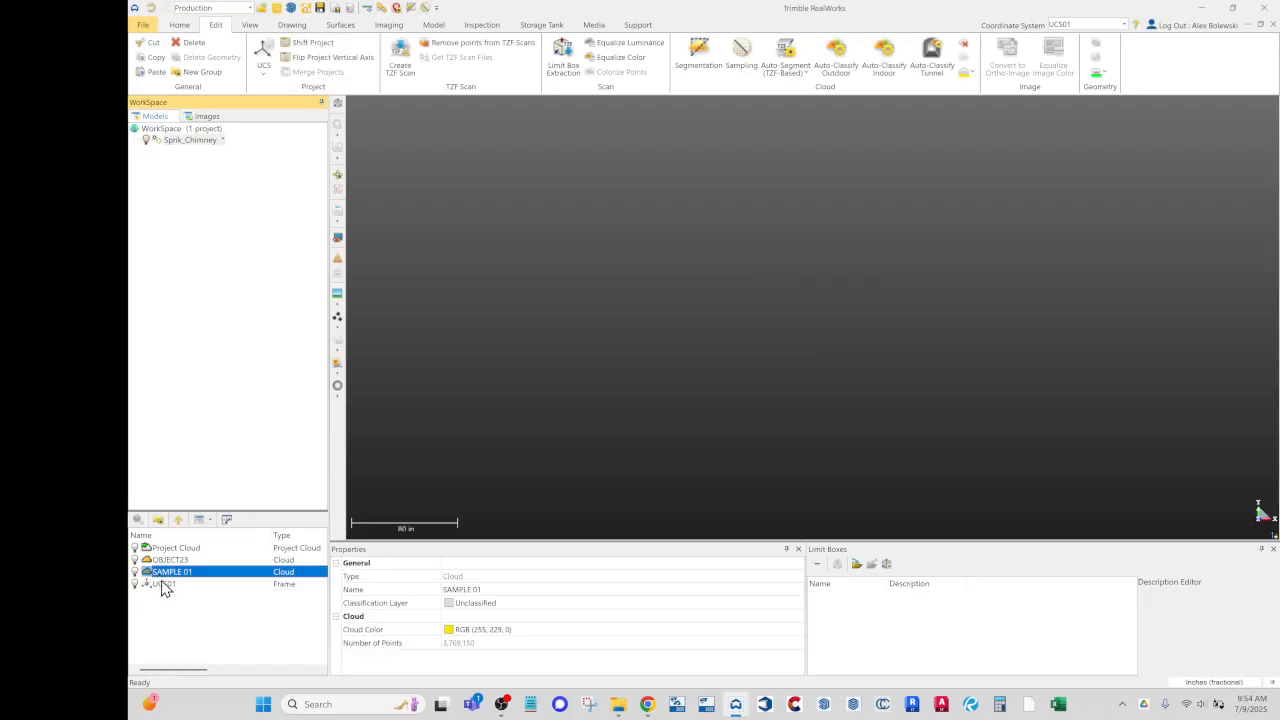
left_click(163, 585)
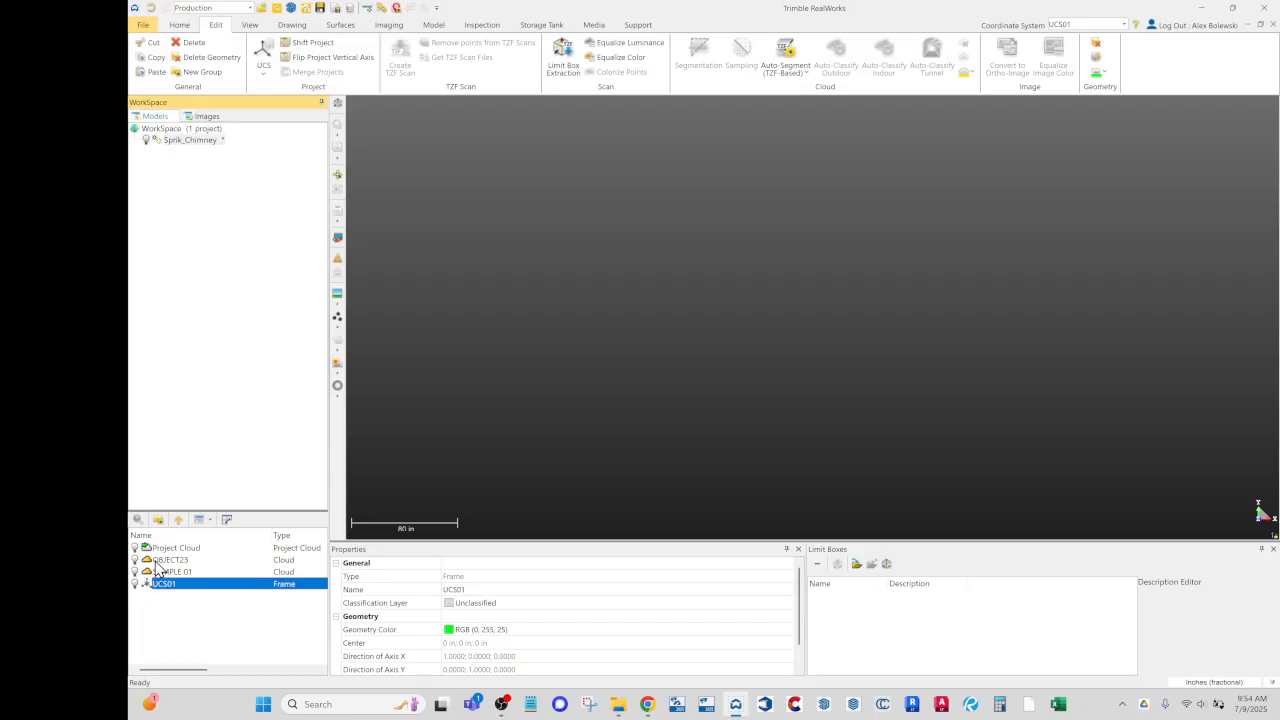
left_click(162, 561)
type("SAMPLE 0")
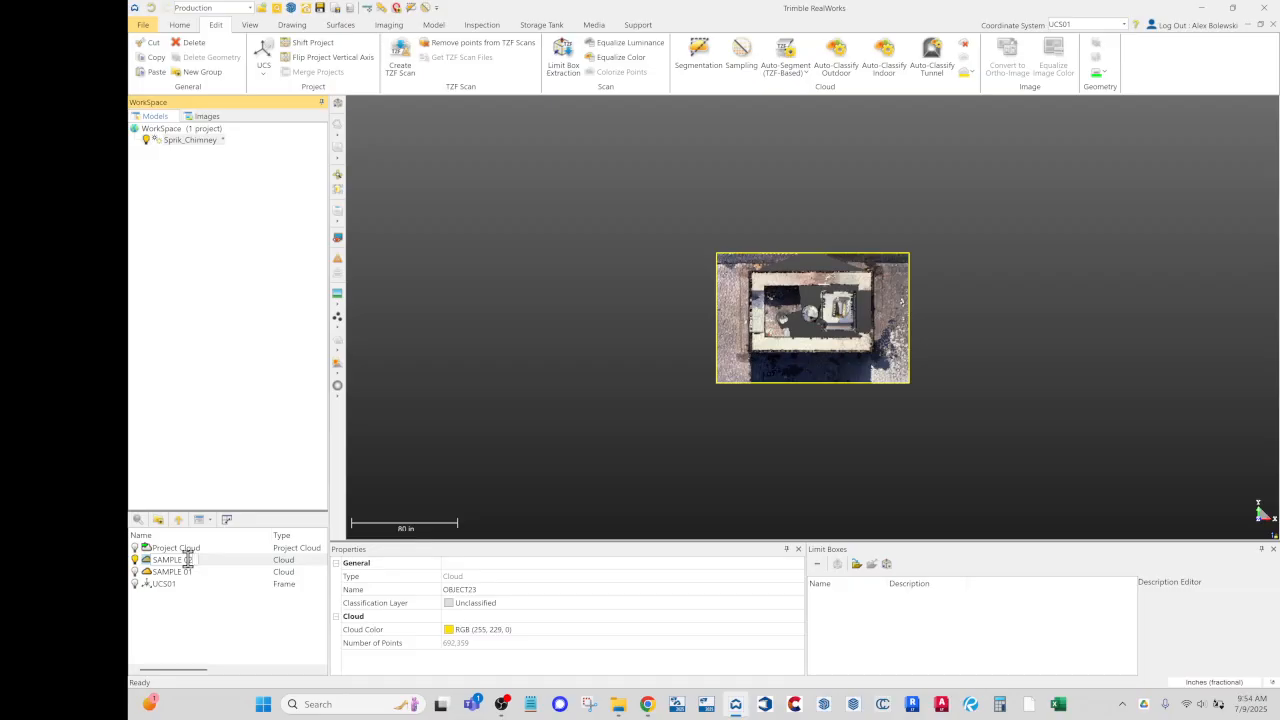
key("Return")
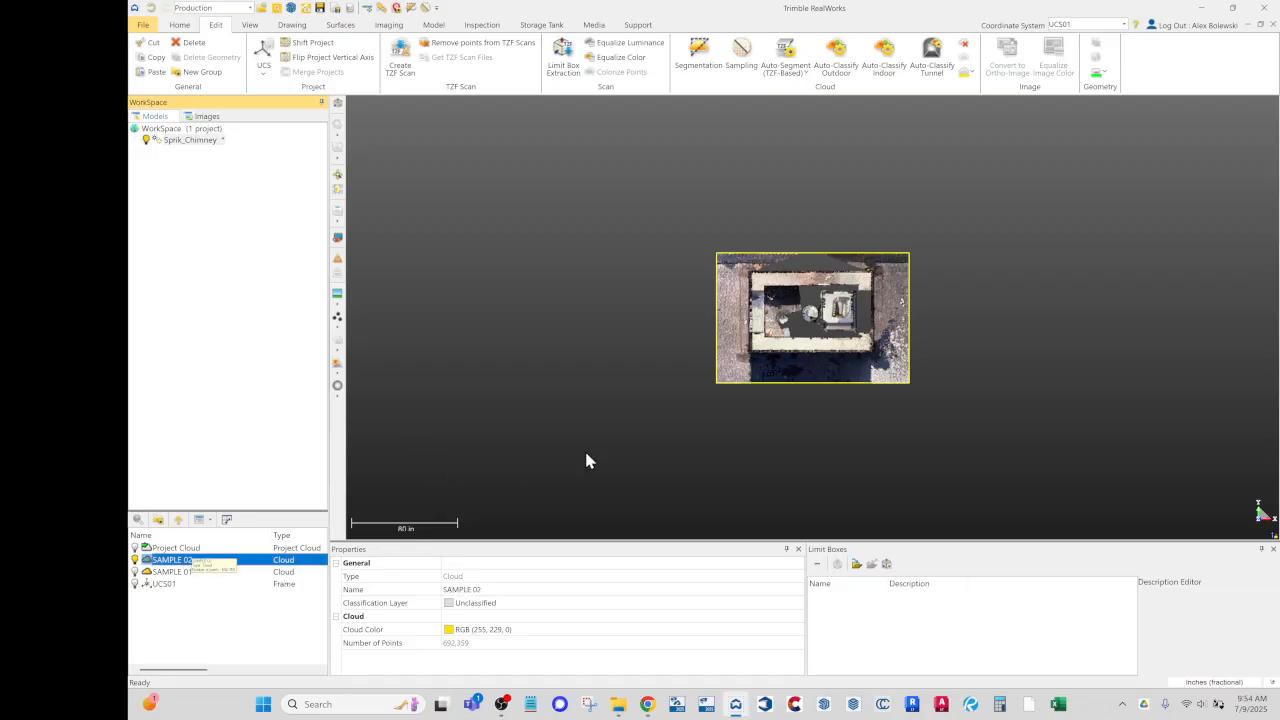
Step: Look over the segmented chimney cloud in 3D from an angled view, with nothing selected
scroll(848, 354, "up", 4)
left_click_drag(848, 354, 757, 292)
scroll(871, 388, "down", 3)
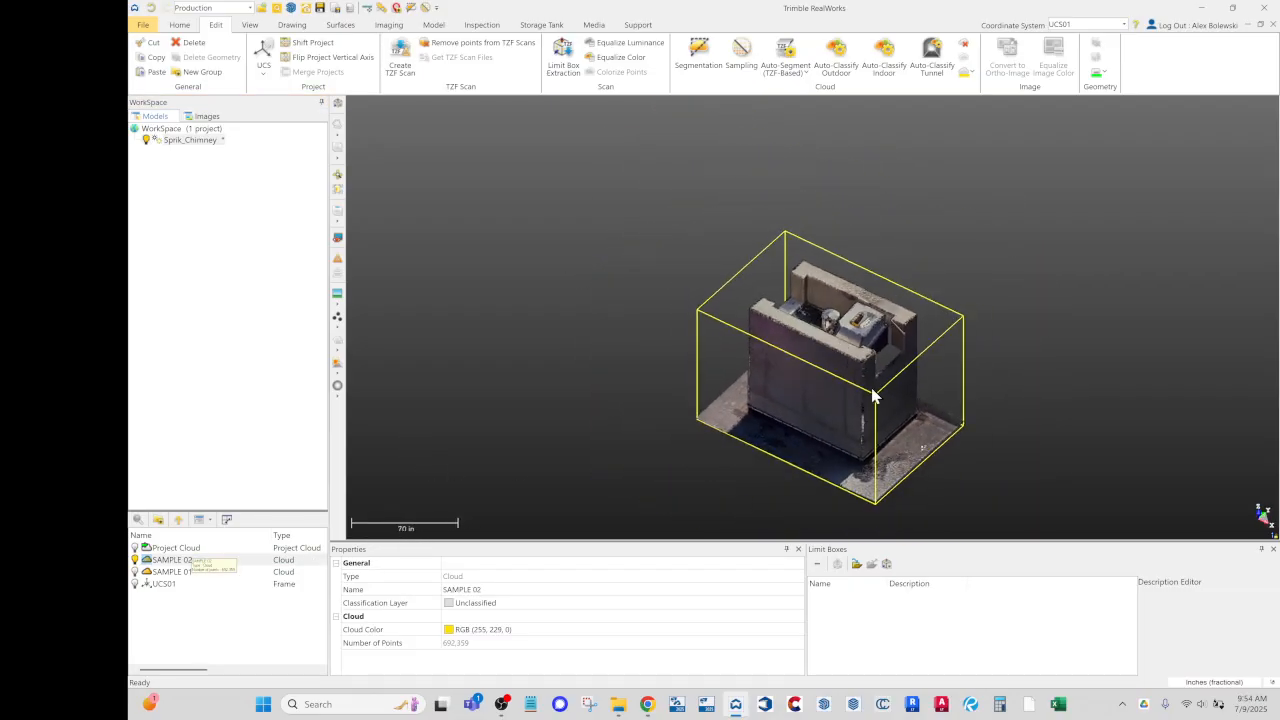
scroll(868, 454, "up", 3)
mouse_move(877, 448)
left_mouse_down()
mouse_move(743, 437)
mouse_move(872, 430)
left_mouse_up()
left_click(592, 298)
scroll(554, 318, "down", 3)
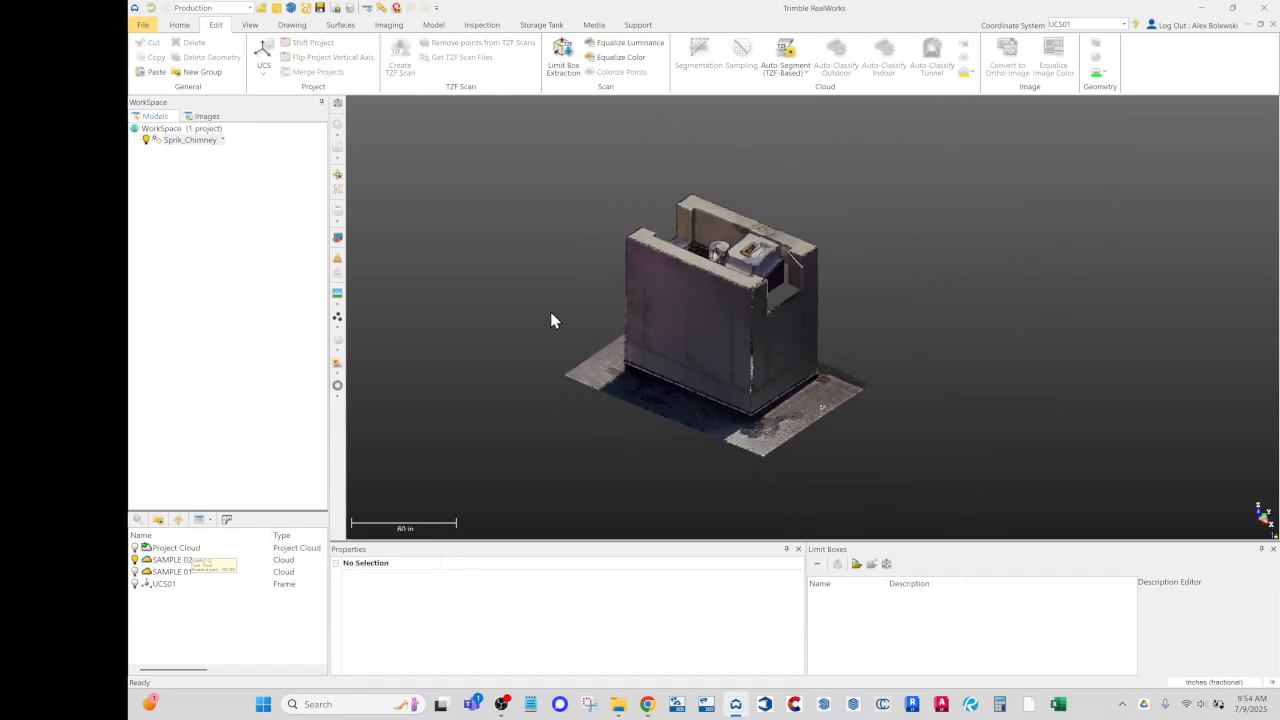
Step: Hide SAMPLE 02 and display the full roof cloud SAMPLE 01 instead
left_click(135, 560)
left_click(135, 572)
scroll(792, 334, "down", 10)
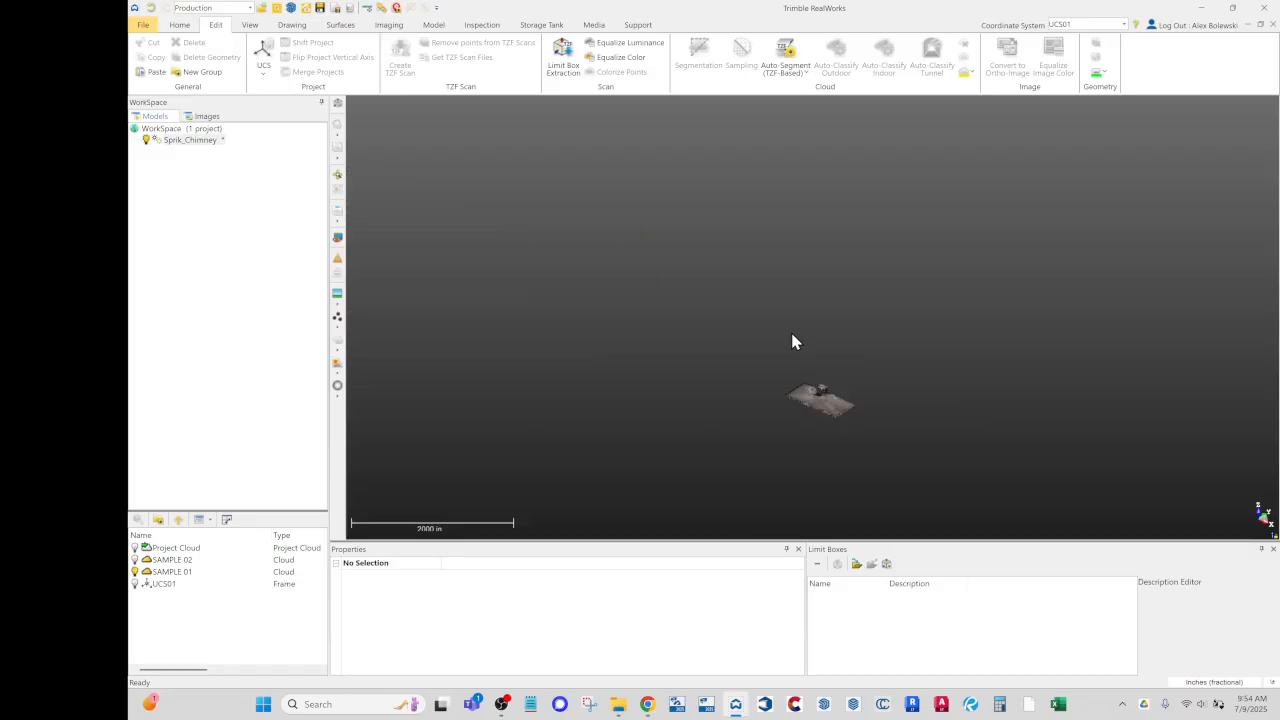
scroll(823, 408, "up", 5)
Step: Start exporting the SAMPLE 01 cloud as a selection, and create and open a folder named Resources inside the Chimney folder as the destination
left_click(185, 572)
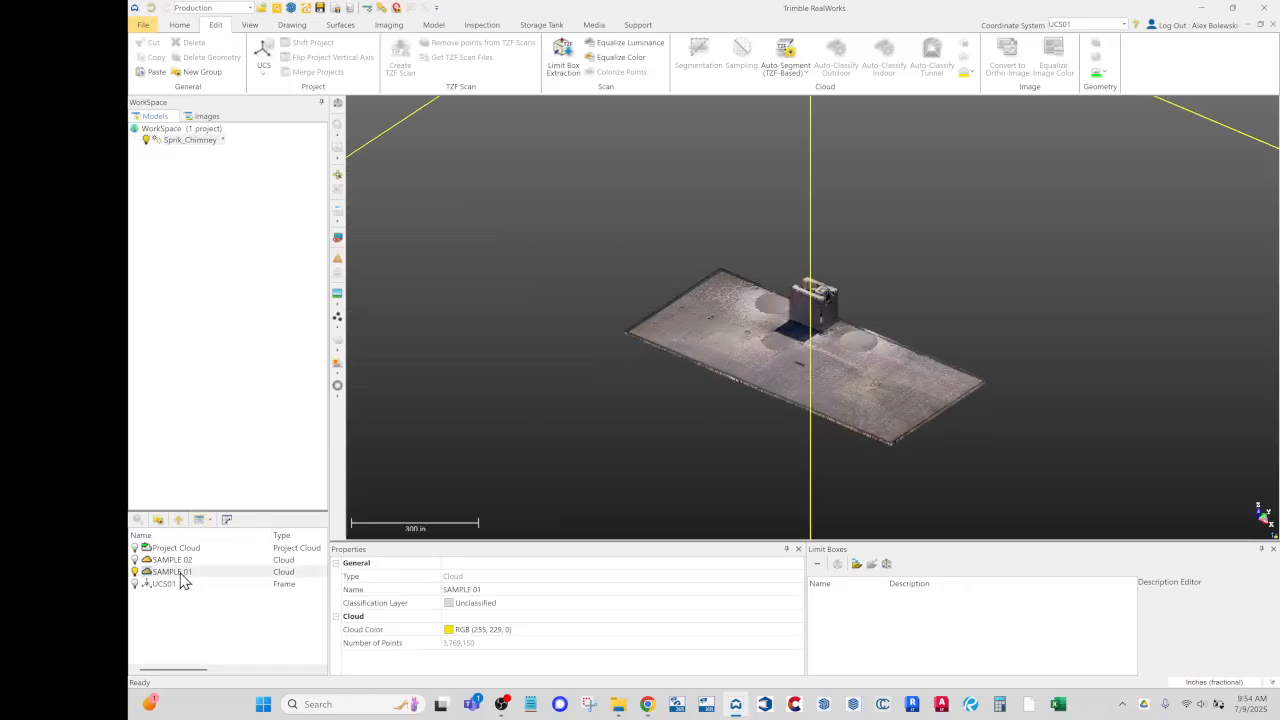
left_click(179, 25)
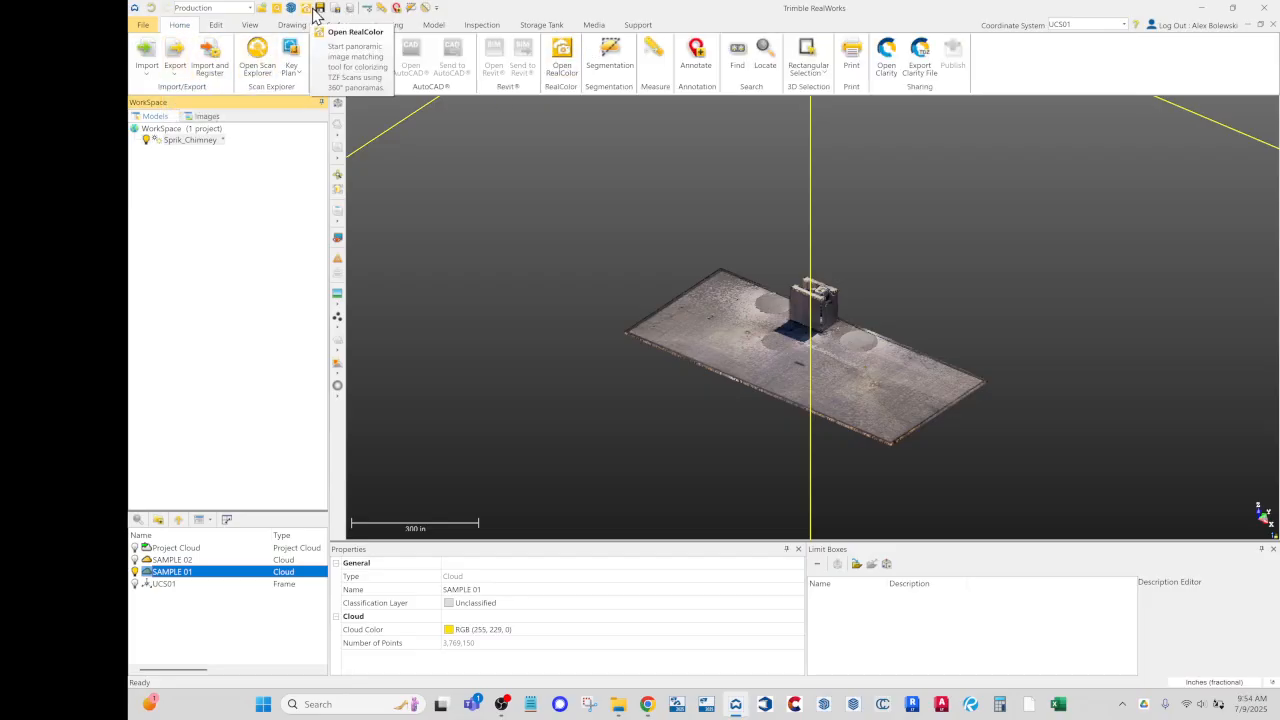
left_click(176, 68)
left_click(205, 88)
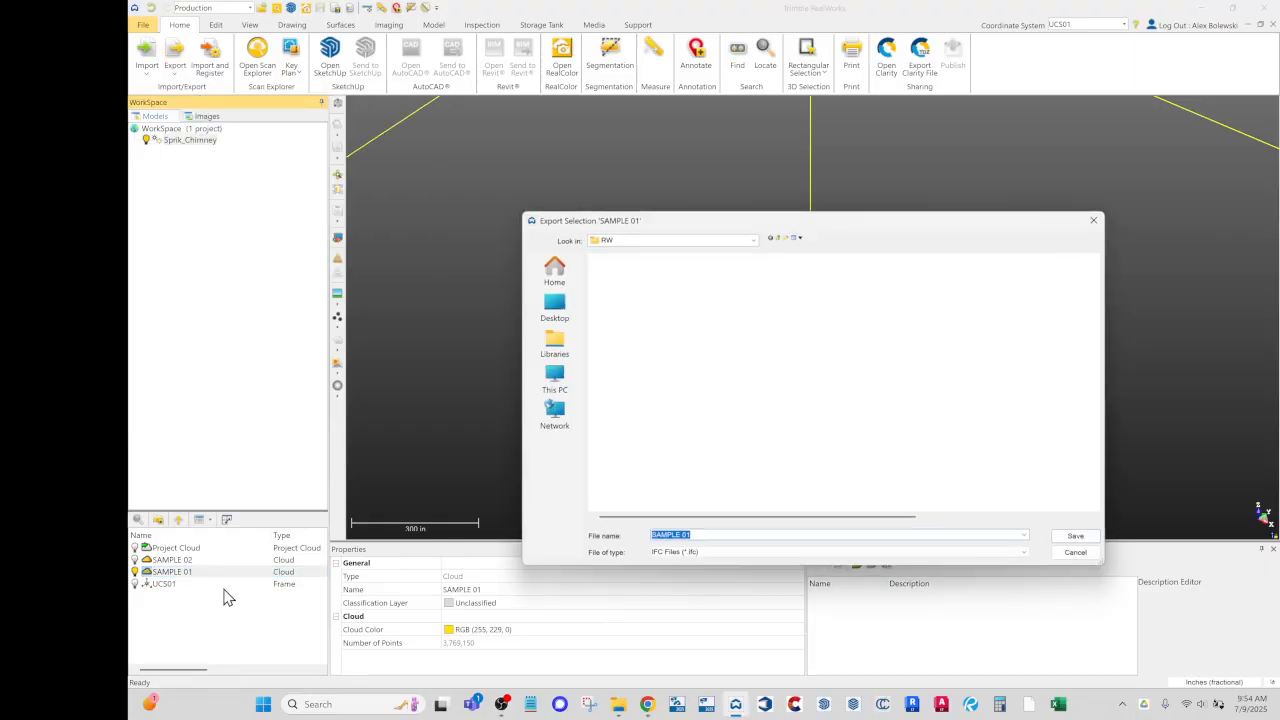
left_click(779, 236)
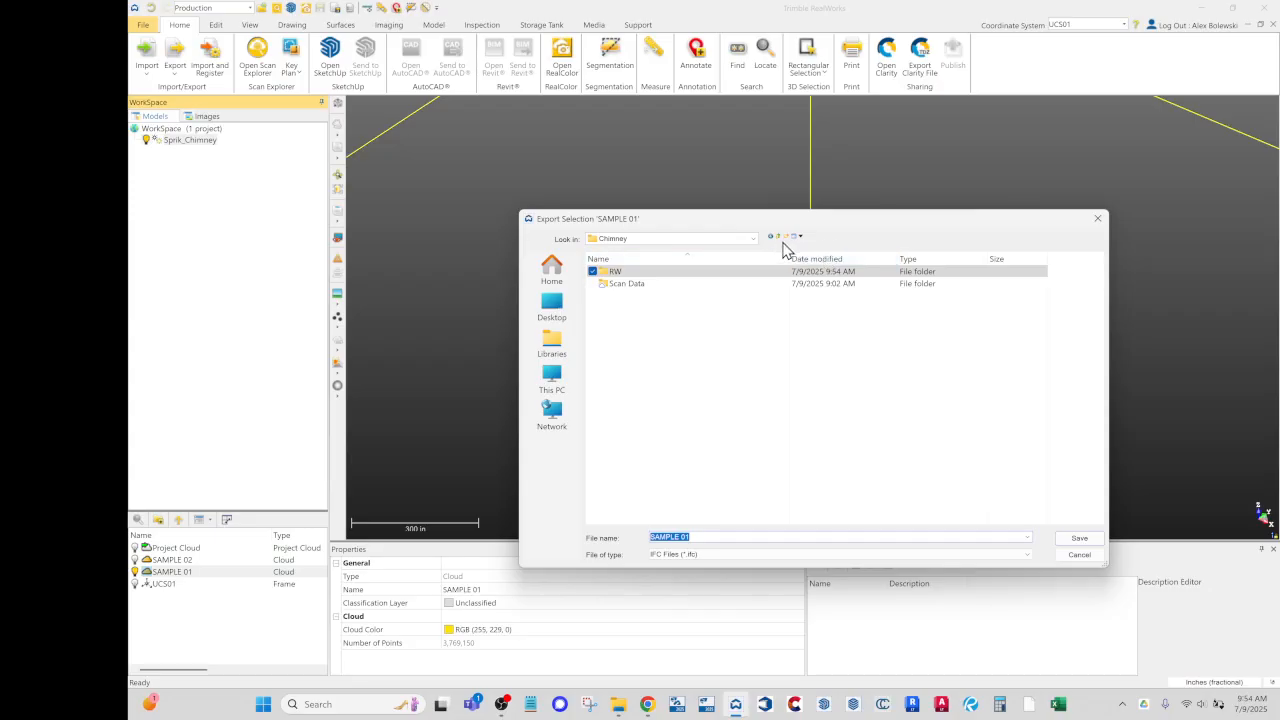
left_click(786, 237)
type("Re")
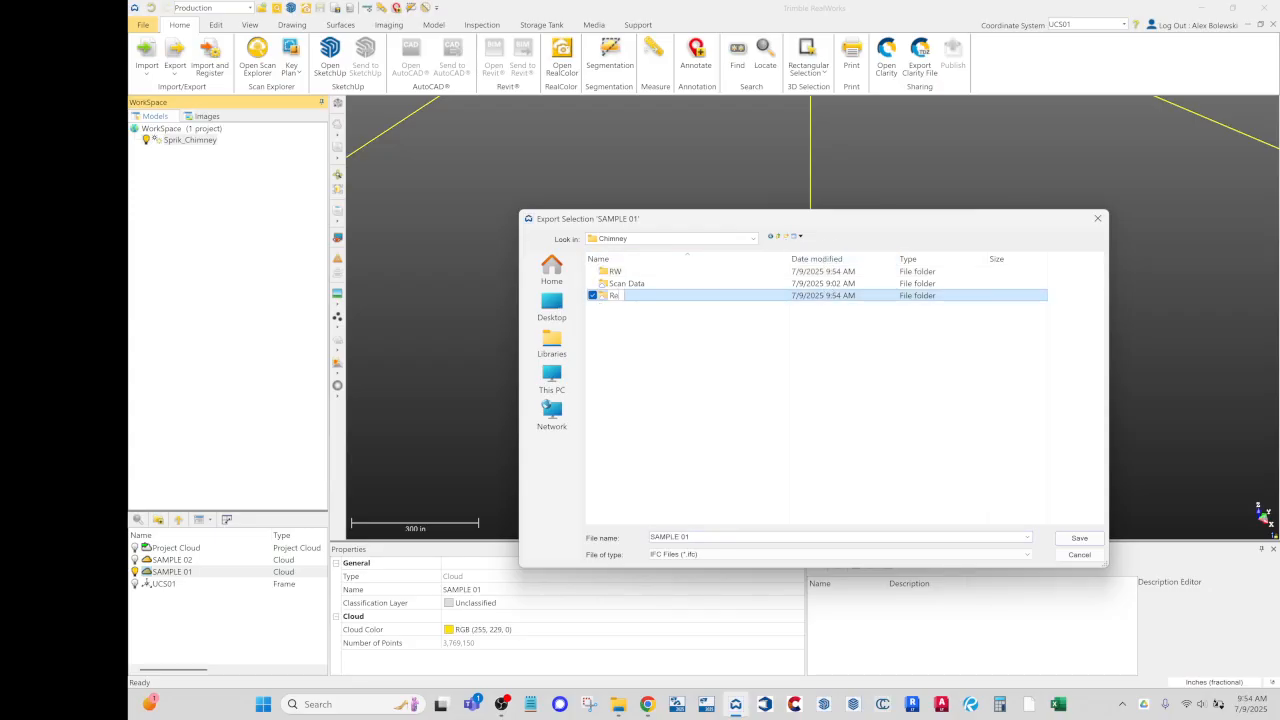
type("sources")
key("Return")
double_click(646, 296)
Step: Export SAMPLE 01 as a single non-gridded E57 file in the UCS01 frame, with intensity and true color
left_click(715, 555)
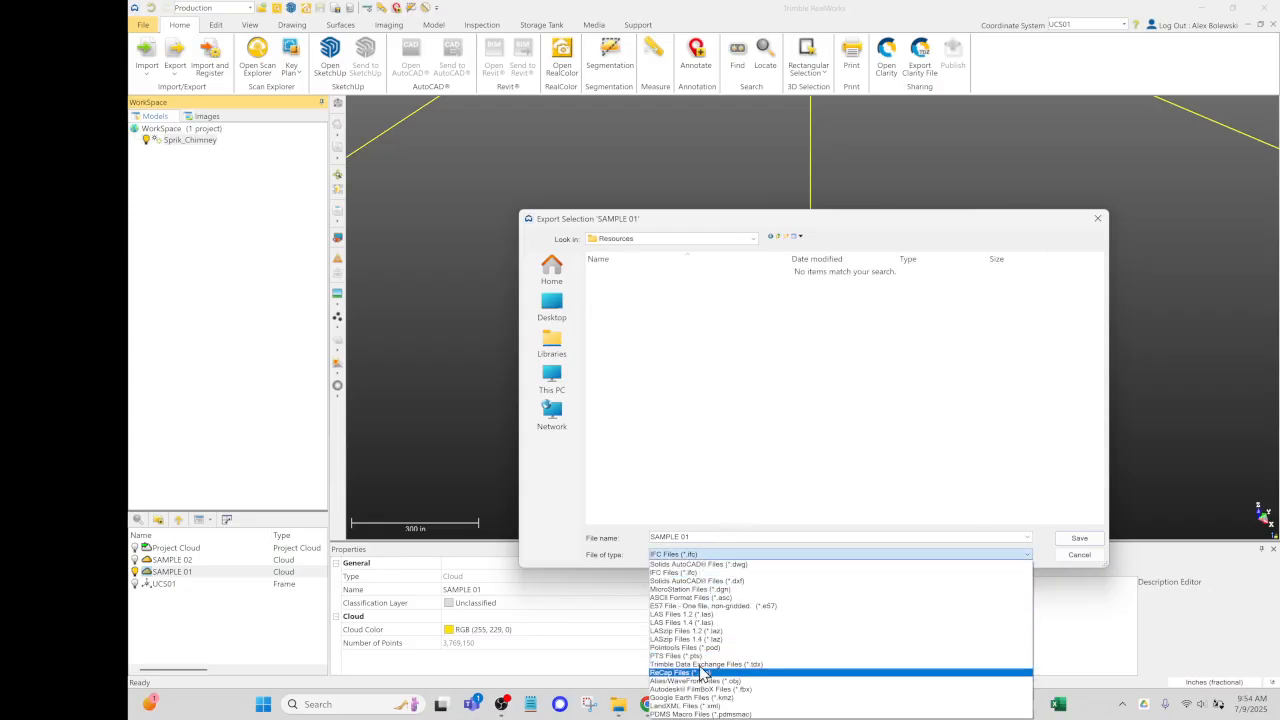
left_click(778, 606)
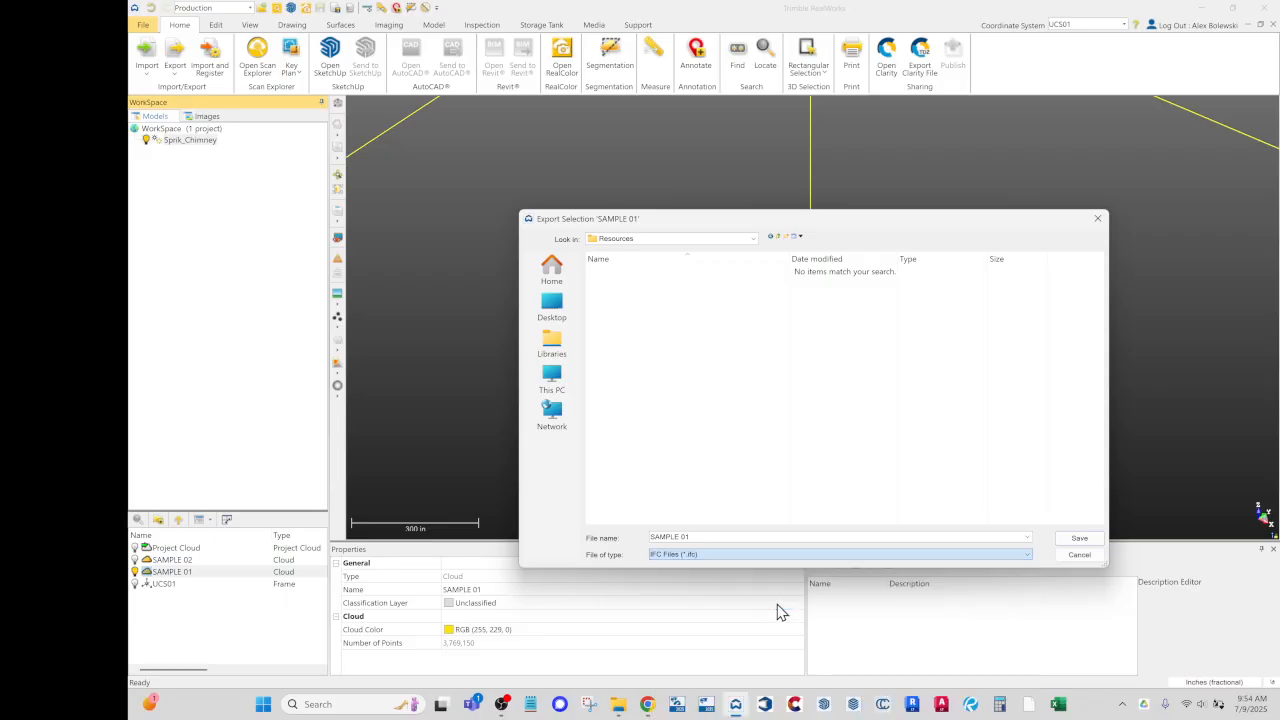
left_click(1082, 539)
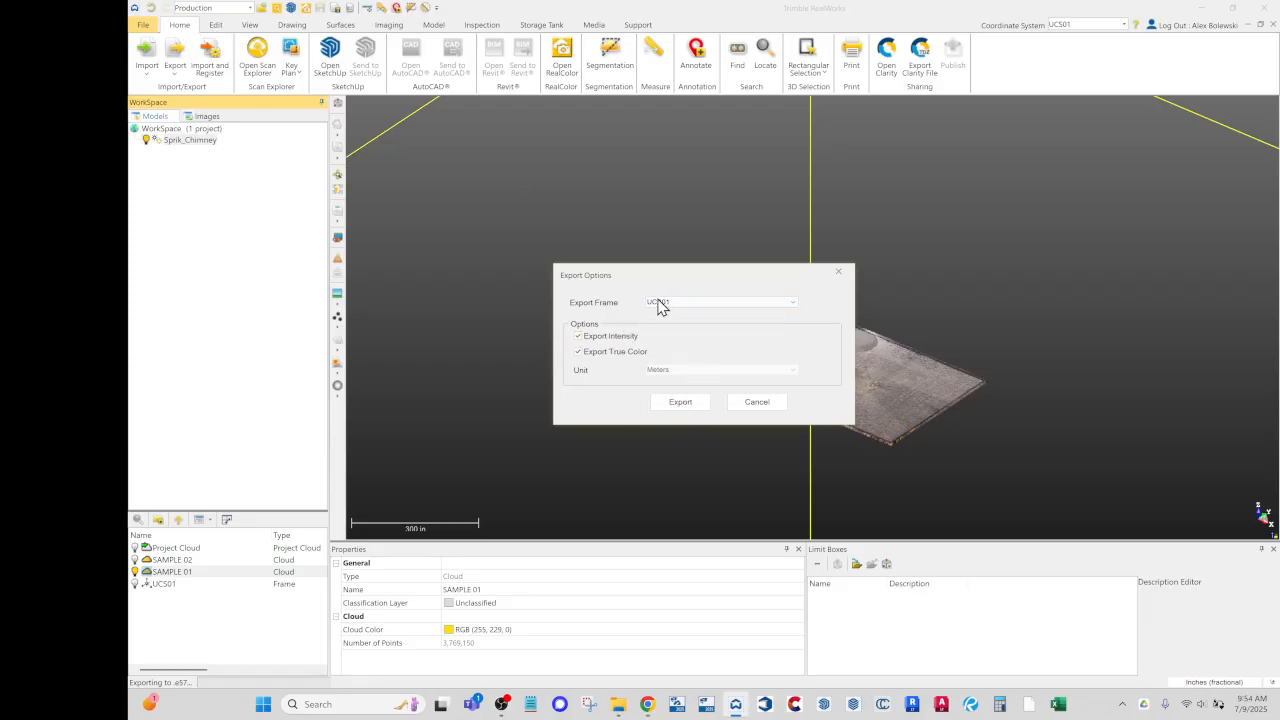
left_click(692, 414)
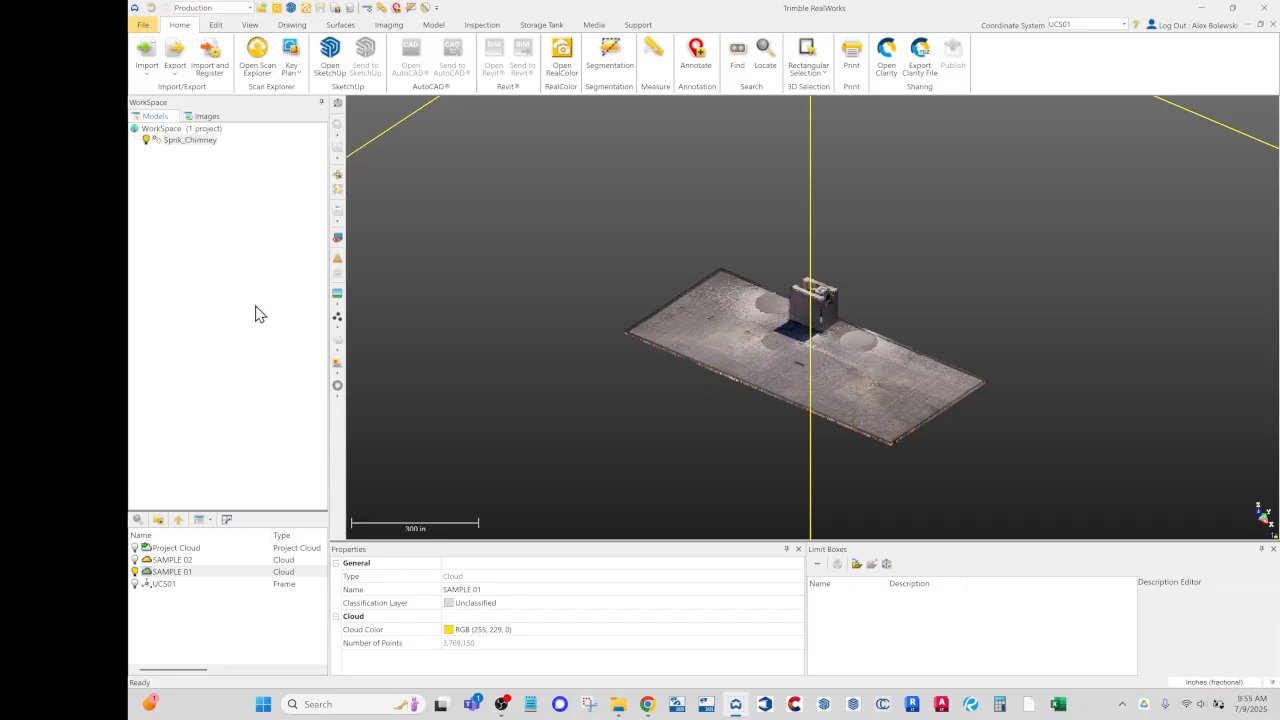
Step: Select the SAMPLE 02 chimney cloud and display it in place of SAMPLE 01
left_click(178, 560)
left_click(136, 560)
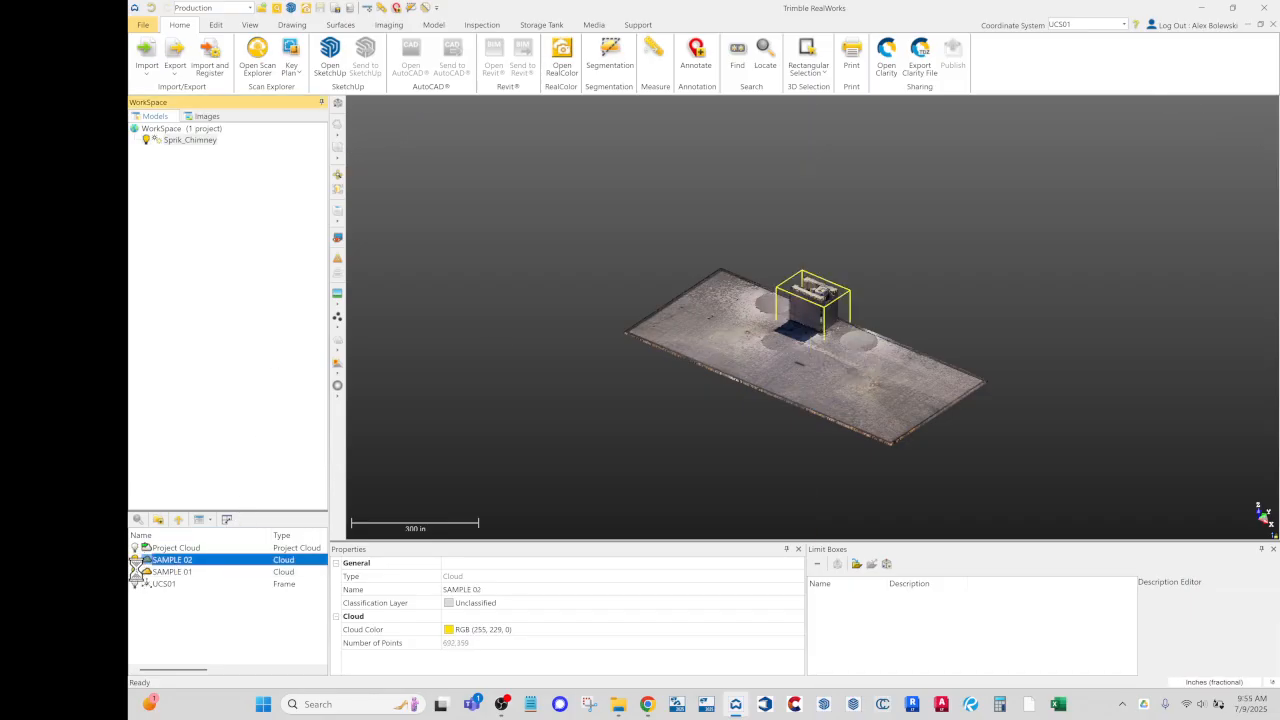
left_click(135, 572)
scroll(826, 303, "up", 7)
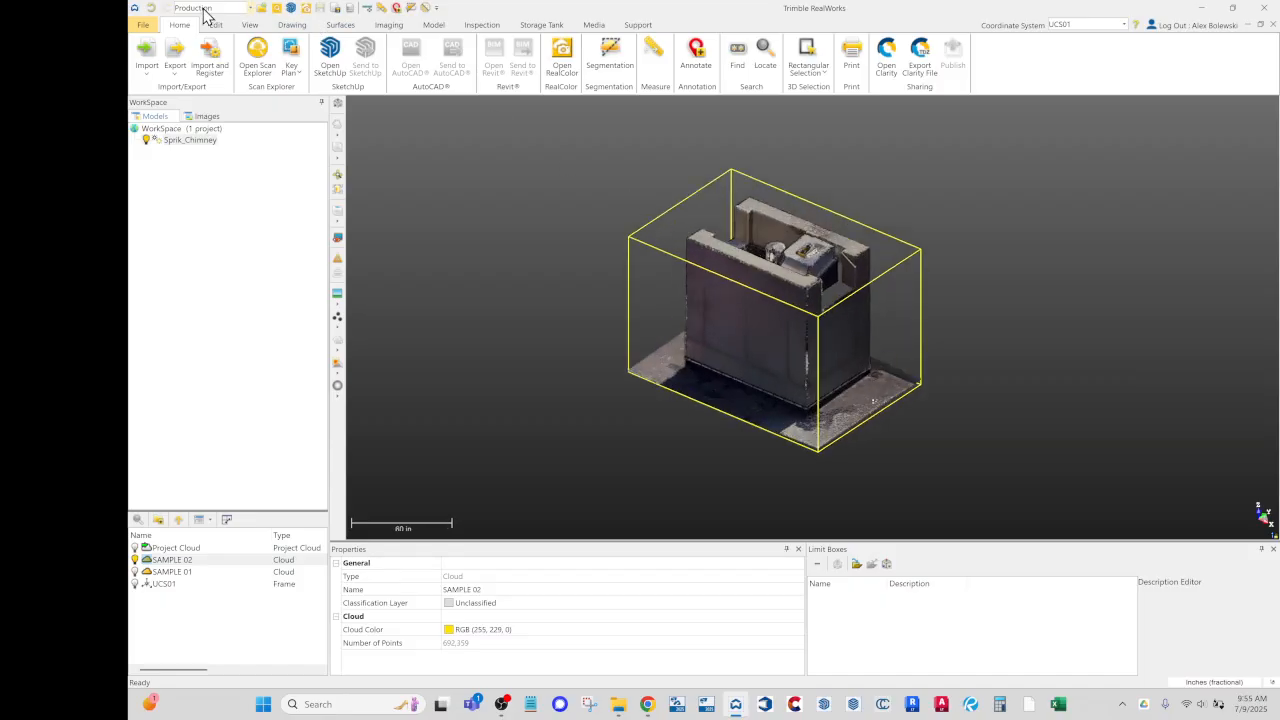
Step: Export SAMPLE 02 to the Resources folder as a non-gridded E57 file in the UCS01 frame, with intensity and true color
left_click(190, 57)
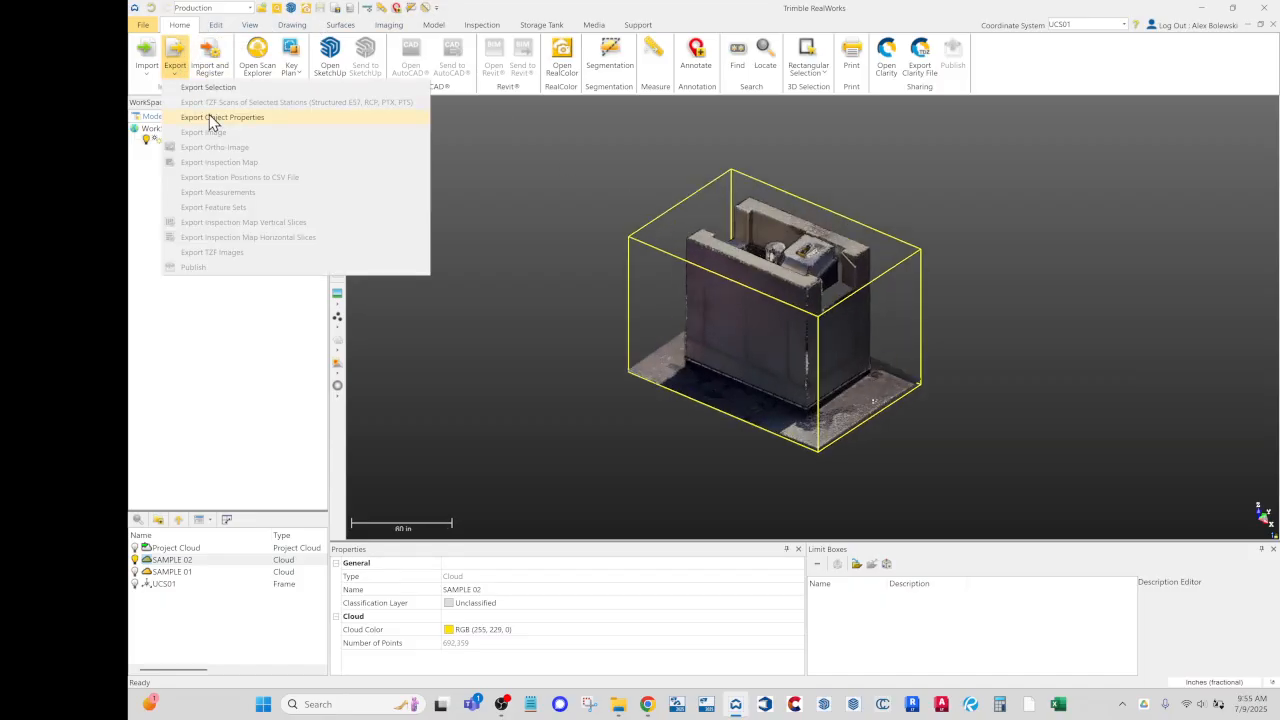
left_click(209, 116)
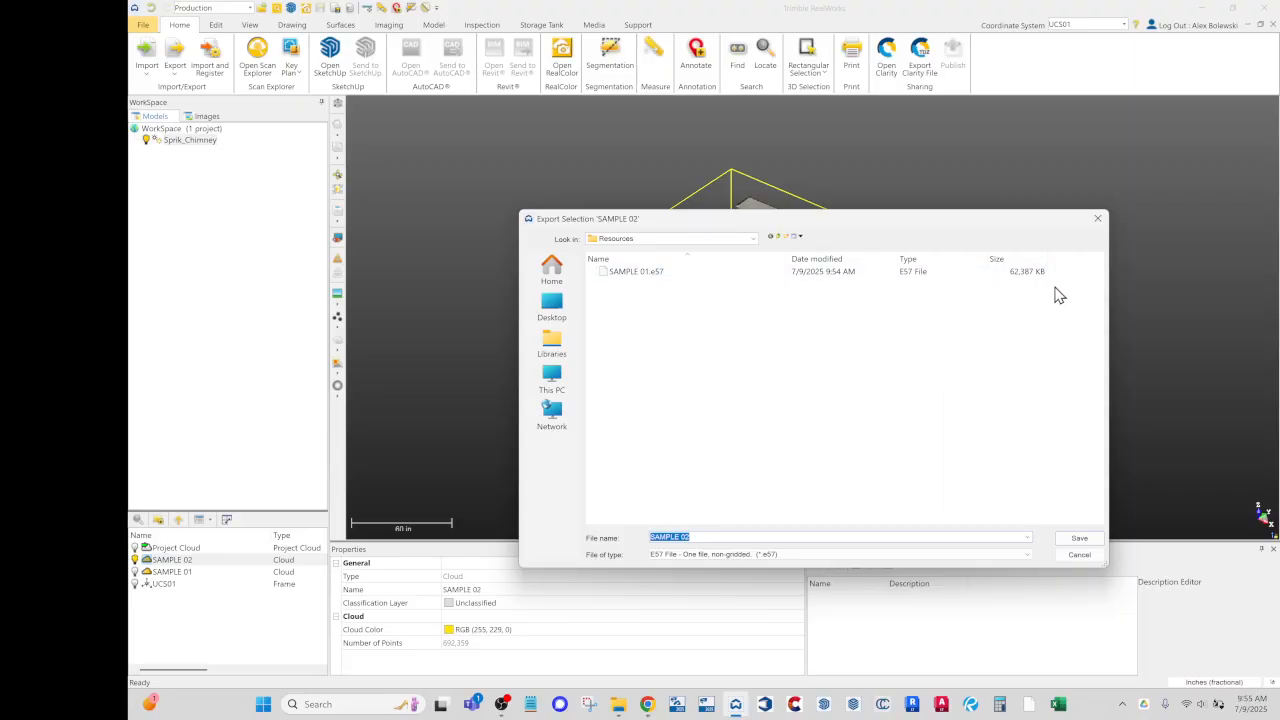
left_click(1077, 538)
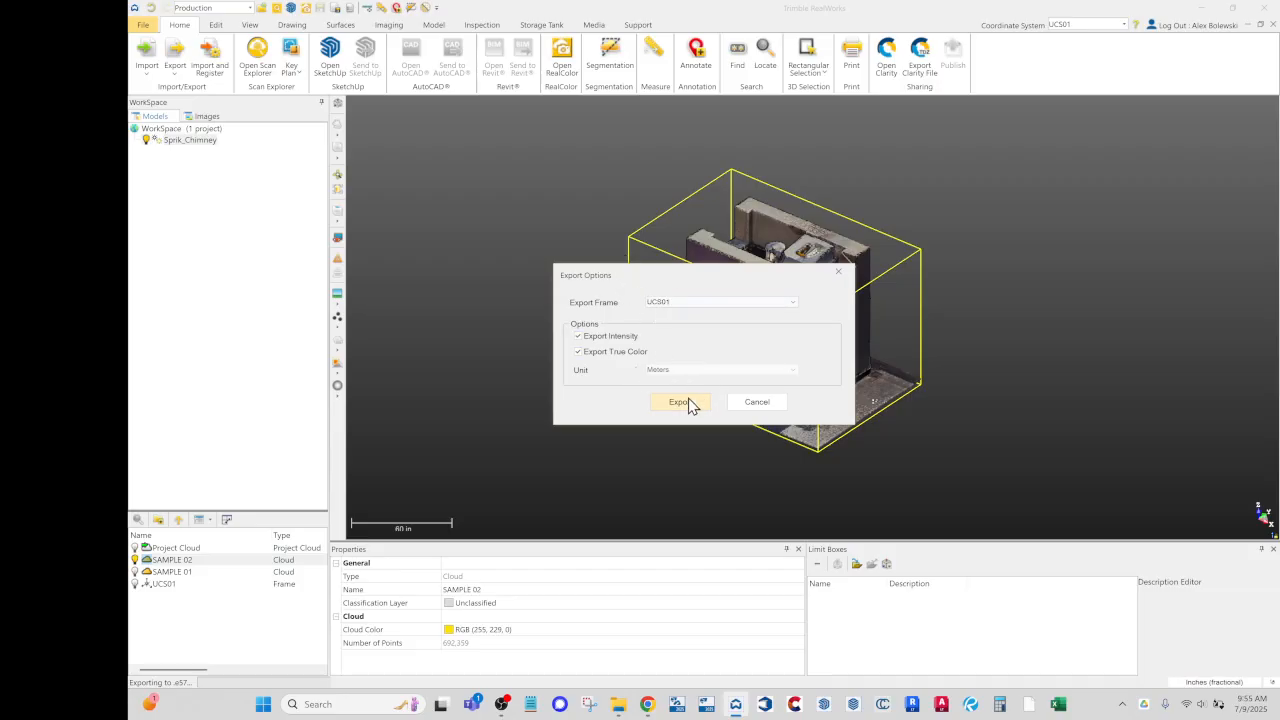
left_click(680, 401)
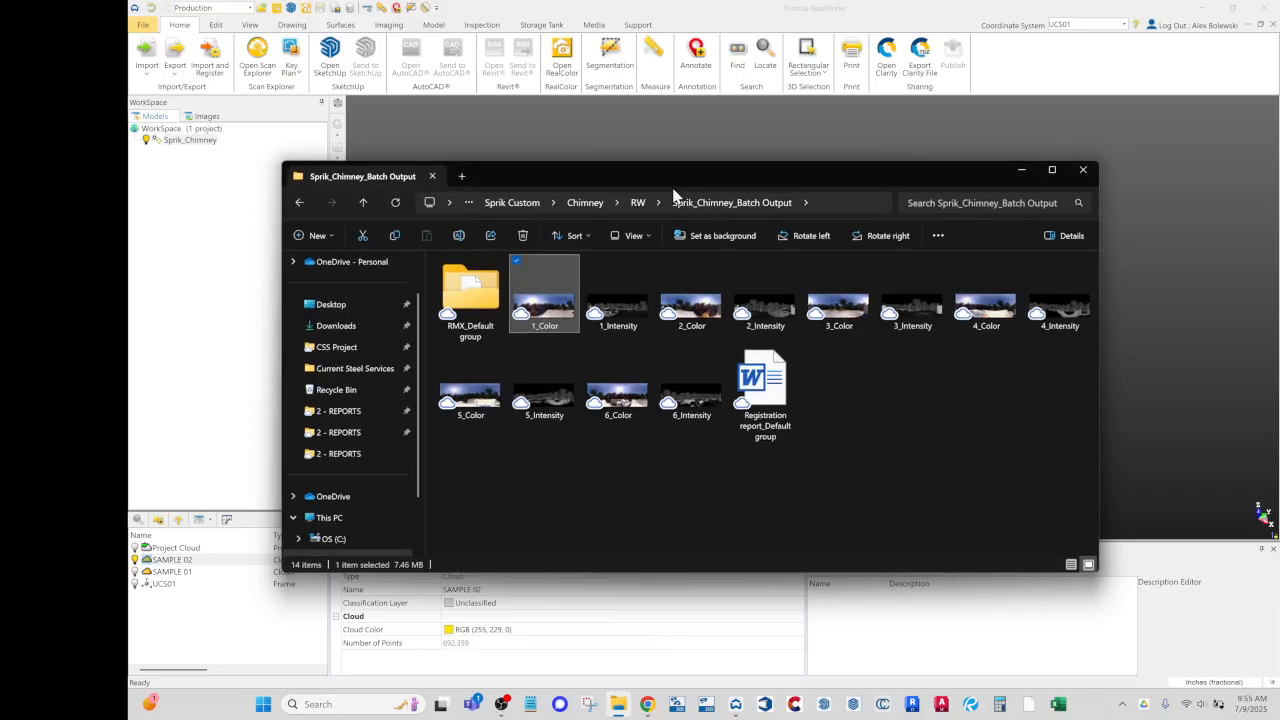
Step: Check the exported E57 files in the Chimney project's Resources folder in File Explorer, and return to Trimble RealWorks with nothing selected
left_click(585, 202)
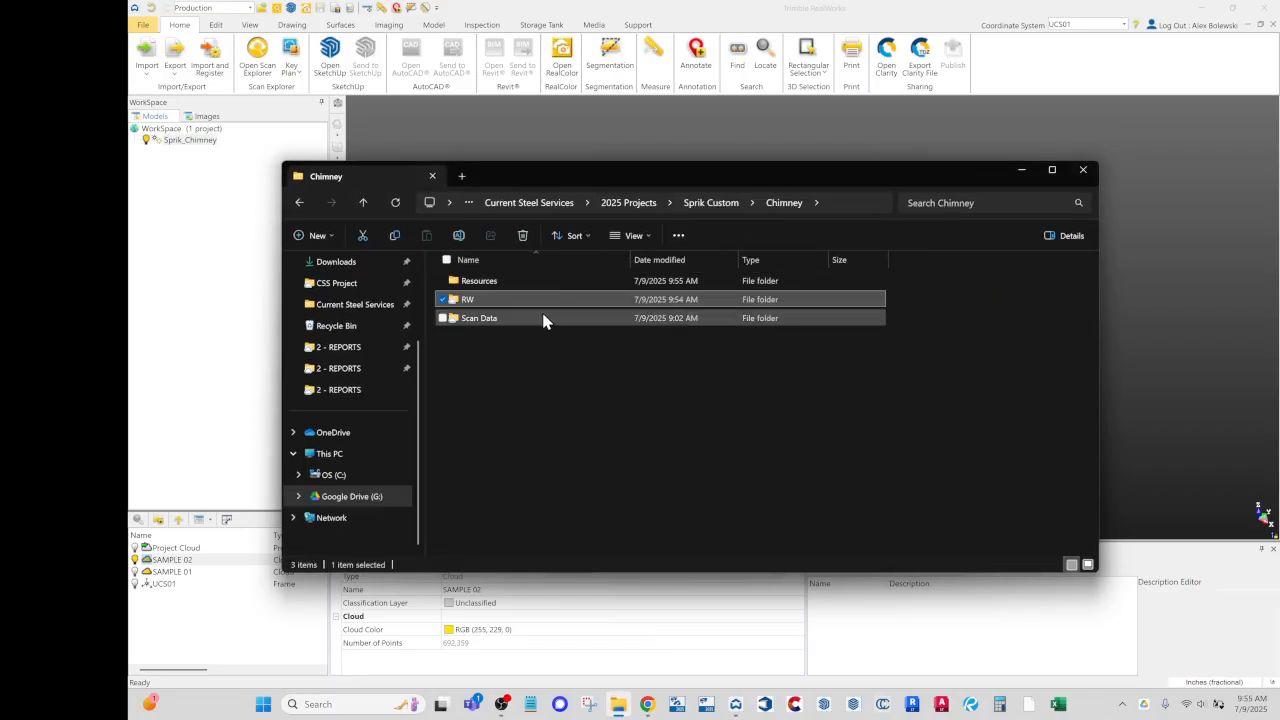
left_click(543, 318)
double_click(537, 282)
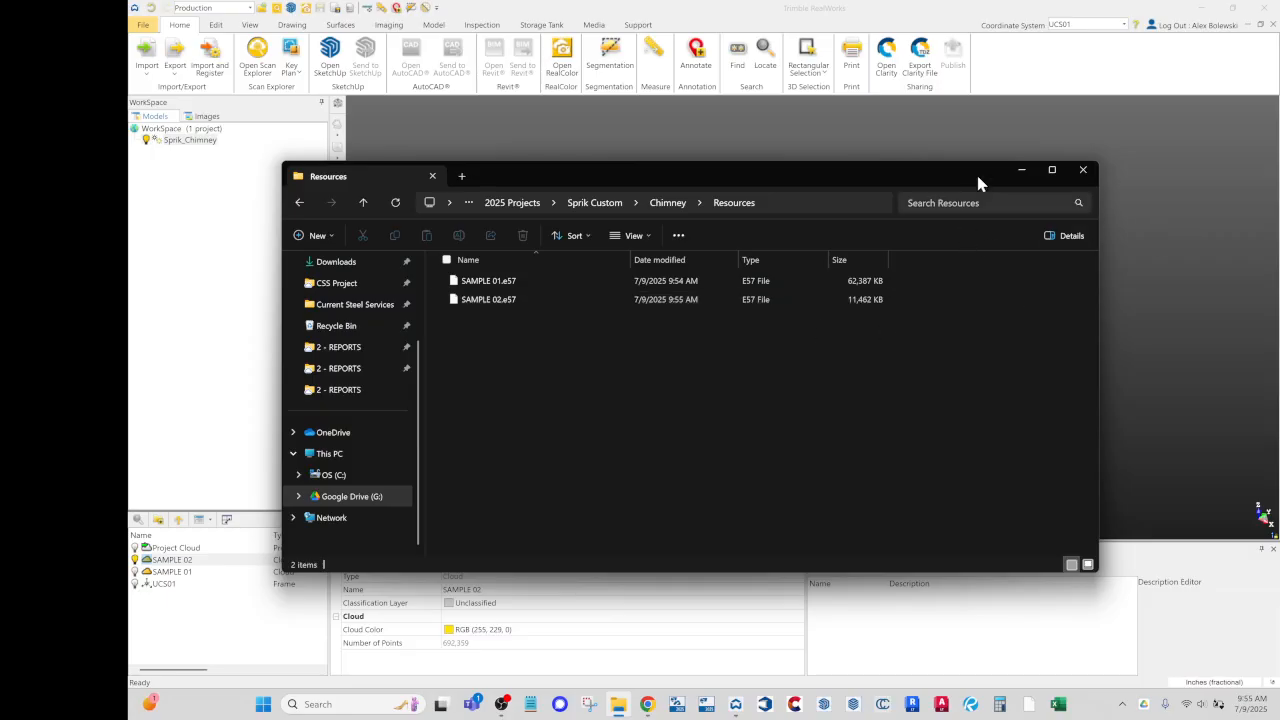
left_click(966, 126)
left_click(873, 165)
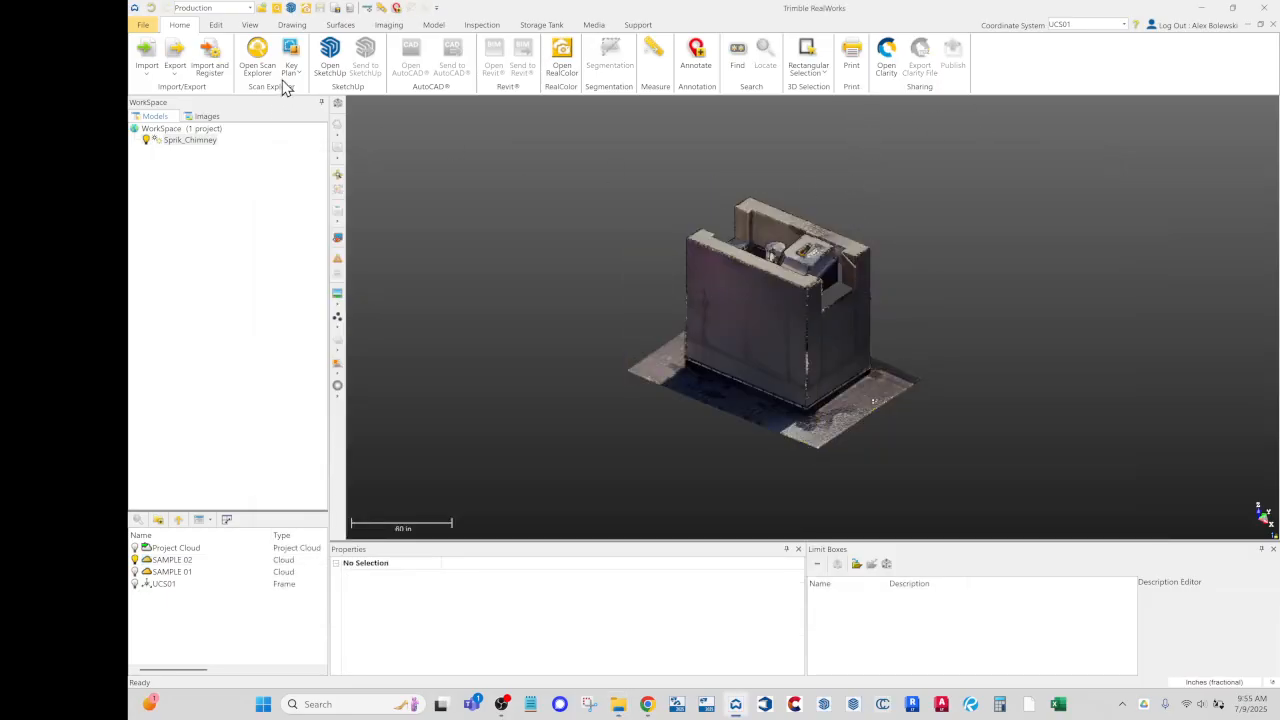
left_click(501, 704)
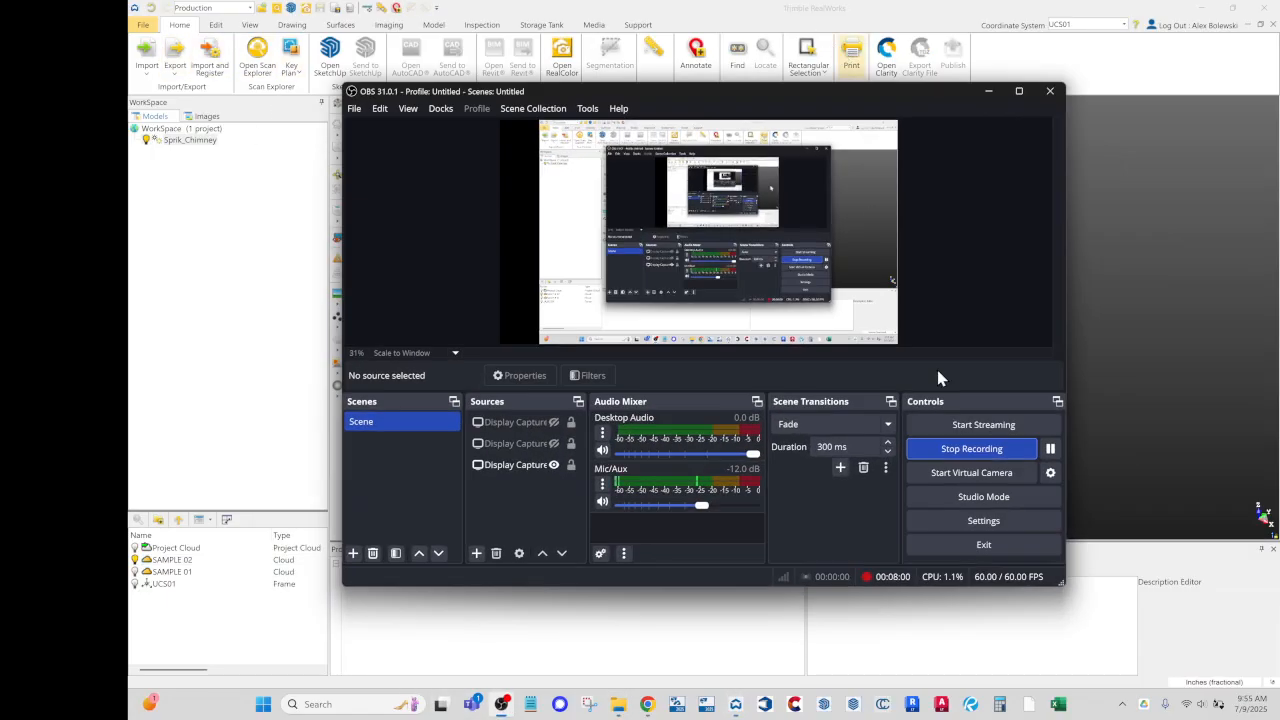